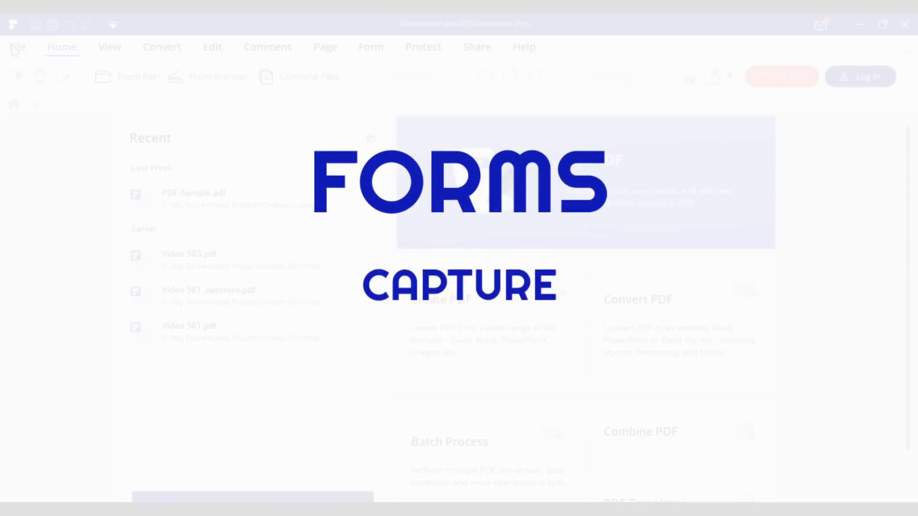
Start a new blank document from the File page.
left_click(16, 48)
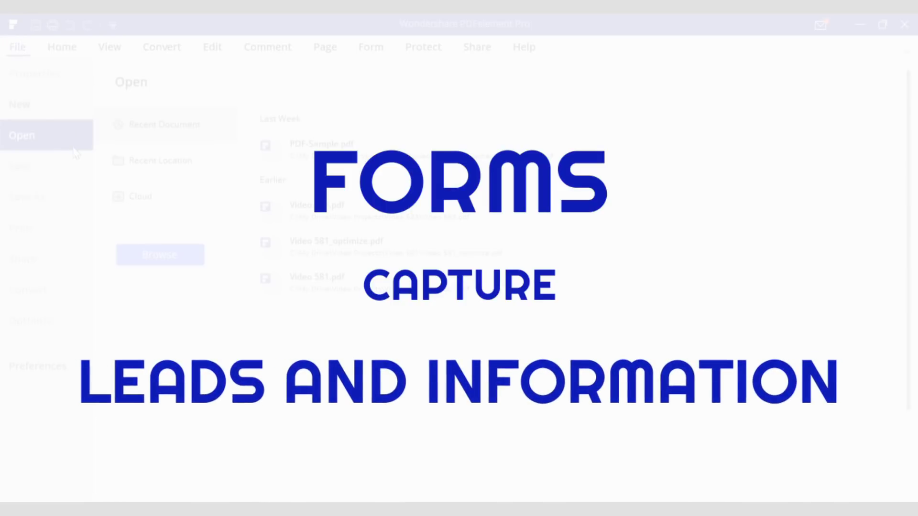
left_click(39, 108)
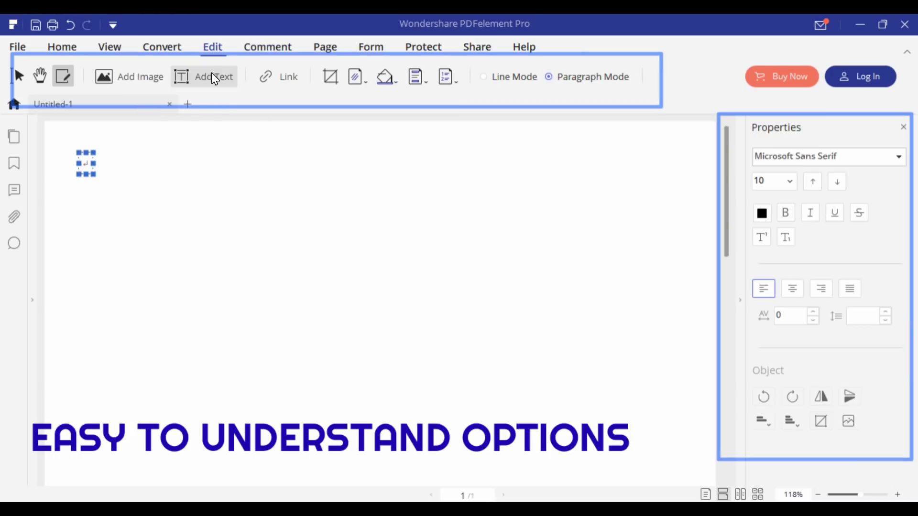
Copy the NAME label below itself, widen the Comment field across the page, and zoom out.
left_click_drag(124, 165, 115, 190)
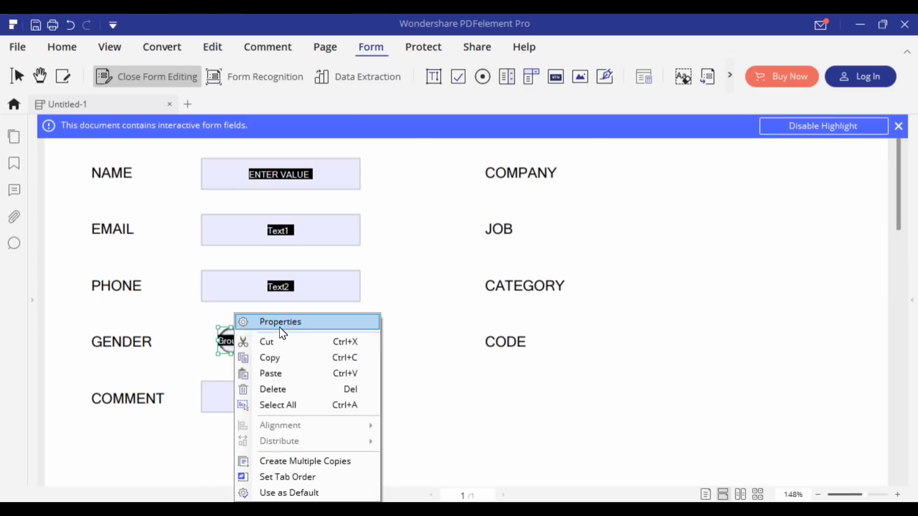
left_click(430, 380)
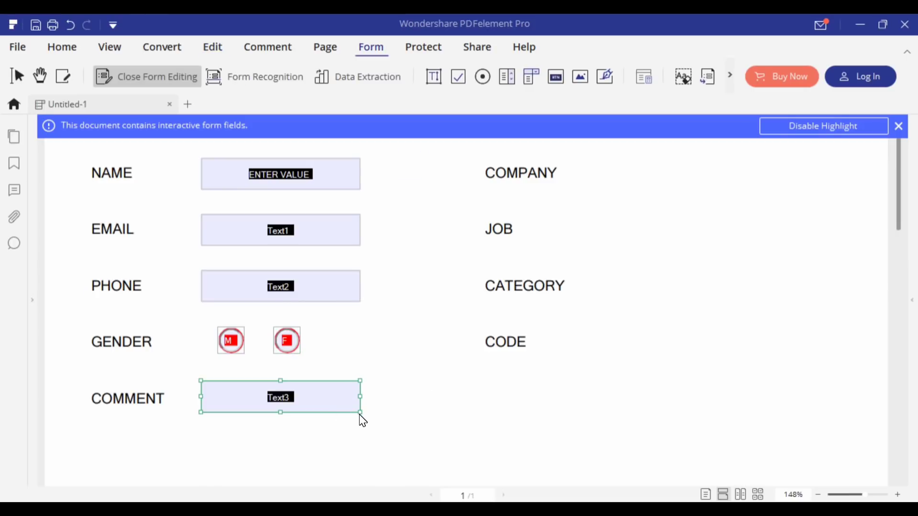
left_click_drag(359, 412, 814, 475)
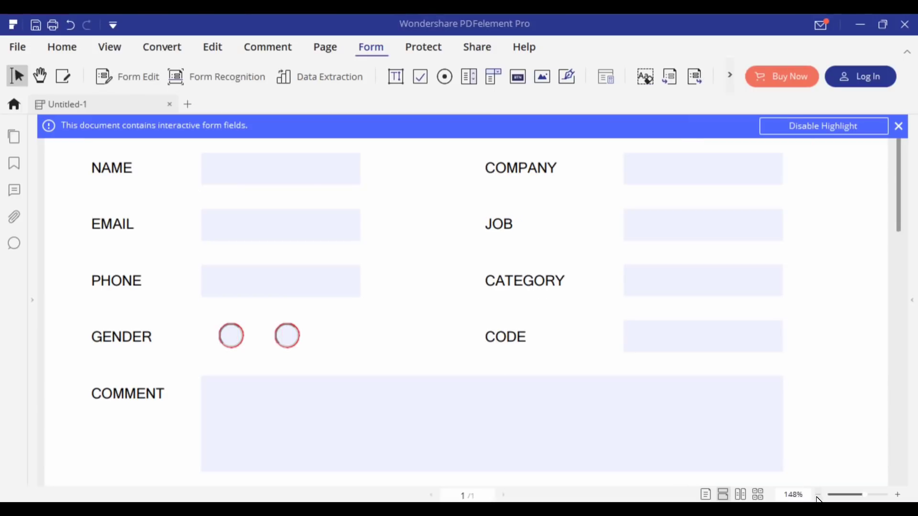
left_click(818, 496)
left_click(819, 495)
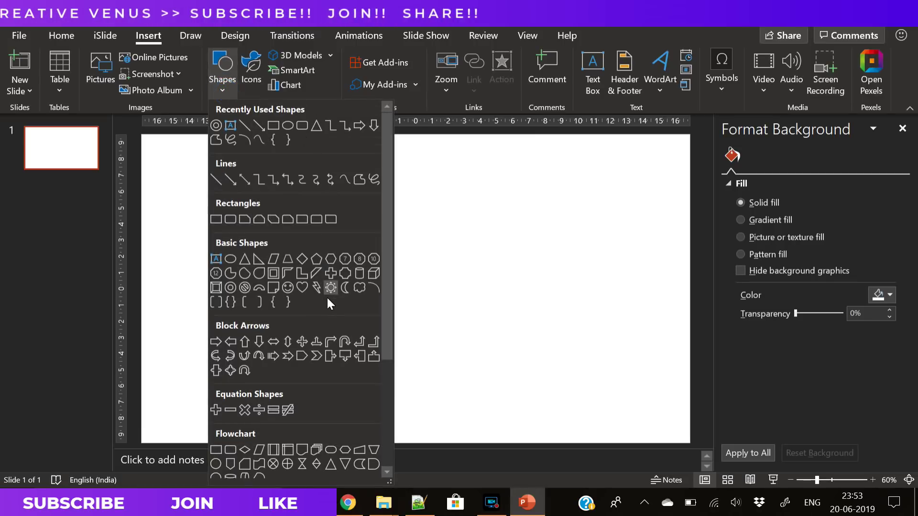
Draw a donut in the middle of the slide and enlarge its hole to thin the ring.
left_click(233, 288)
mouse_move(376, 277)
left_mouse_down()
mouse_move(472, 343)
mouse_move(425, 314)
mouse_move(464, 329)
left_mouse_up()
left_click_drag(372, 289, 348, 290)
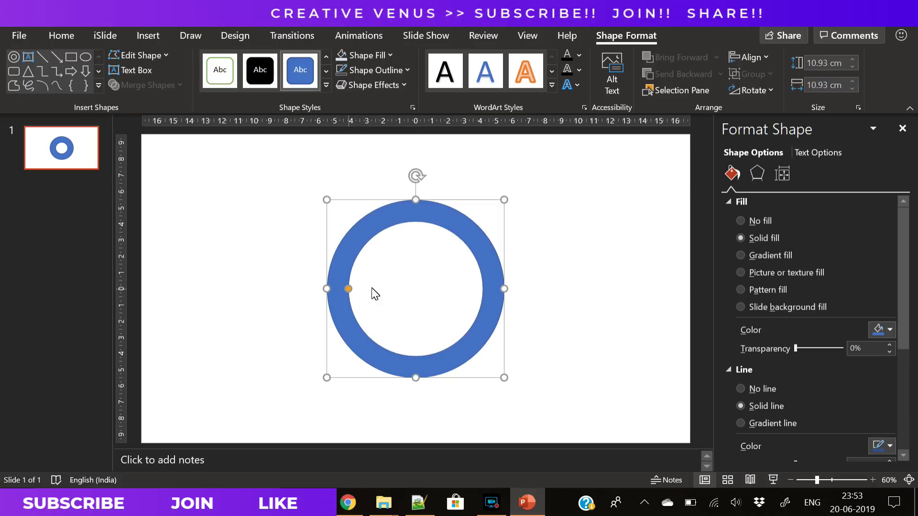
Give the ring a solid gold fill with no outline.
left_click(763, 389)
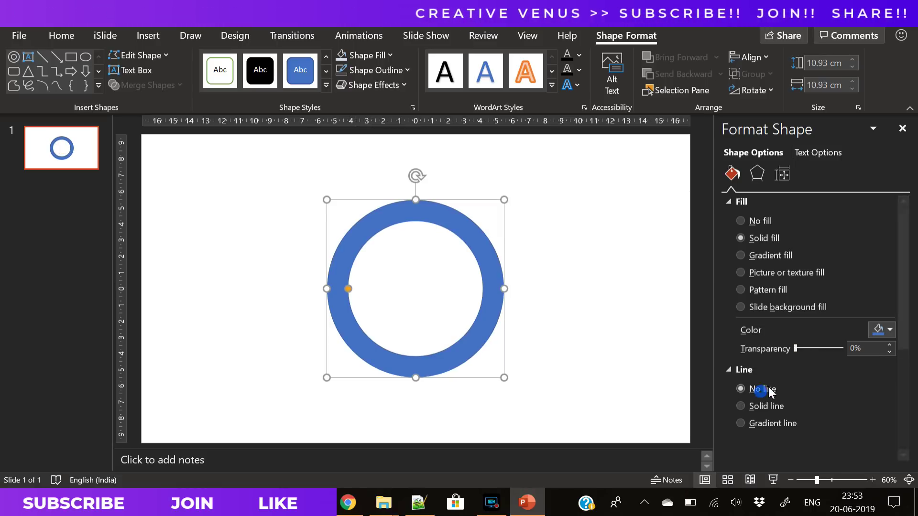
left_click(883, 331)
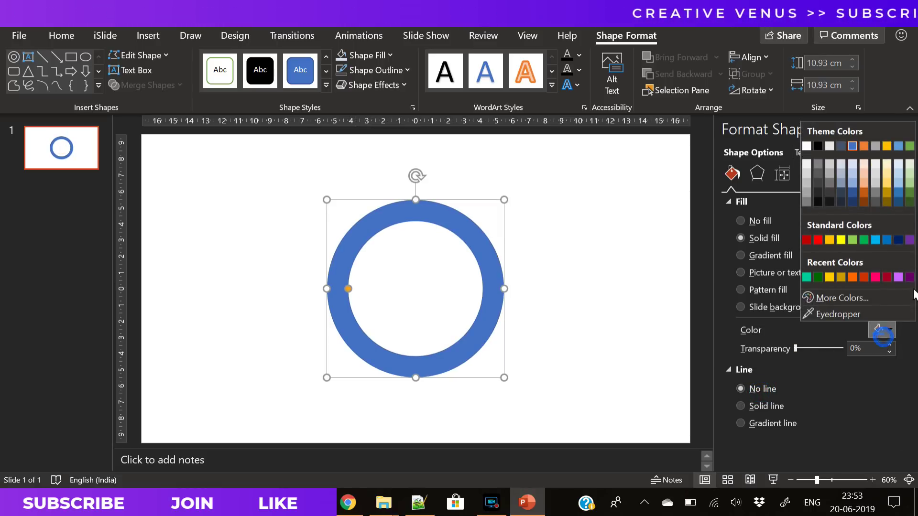
left_click(829, 240)
left_click(558, 320)
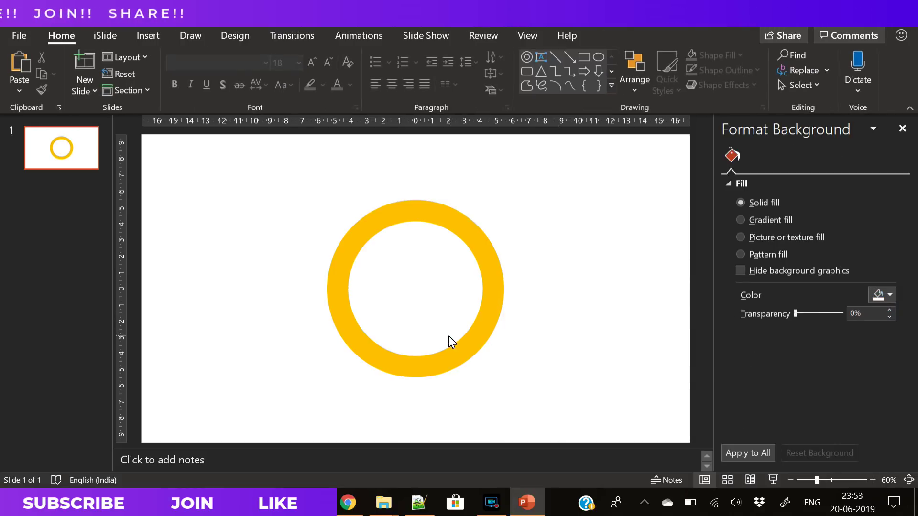
left_click(464, 353)
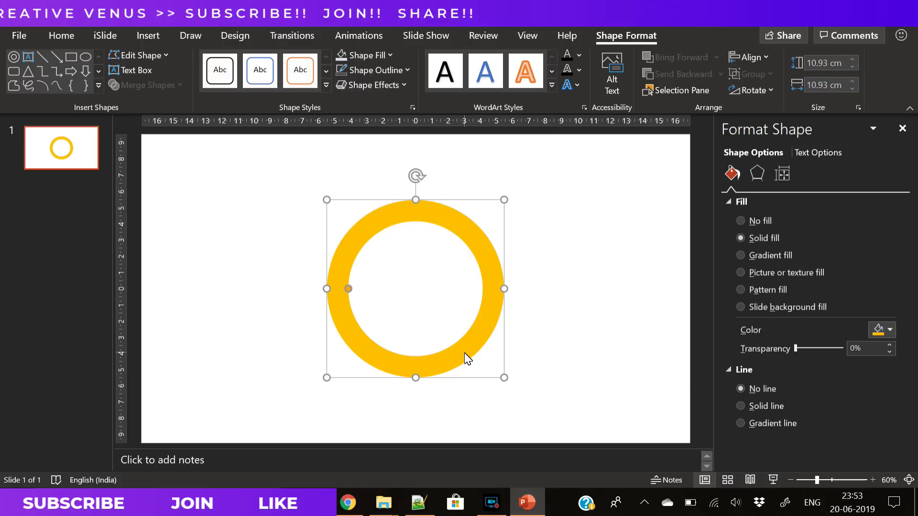
left_click(533, 250)
left_click(146, 36)
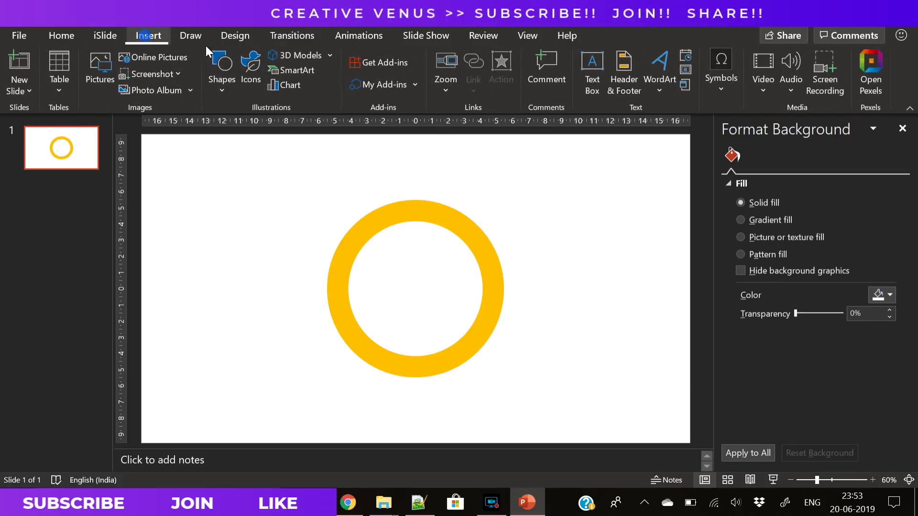
left_click(219, 91)
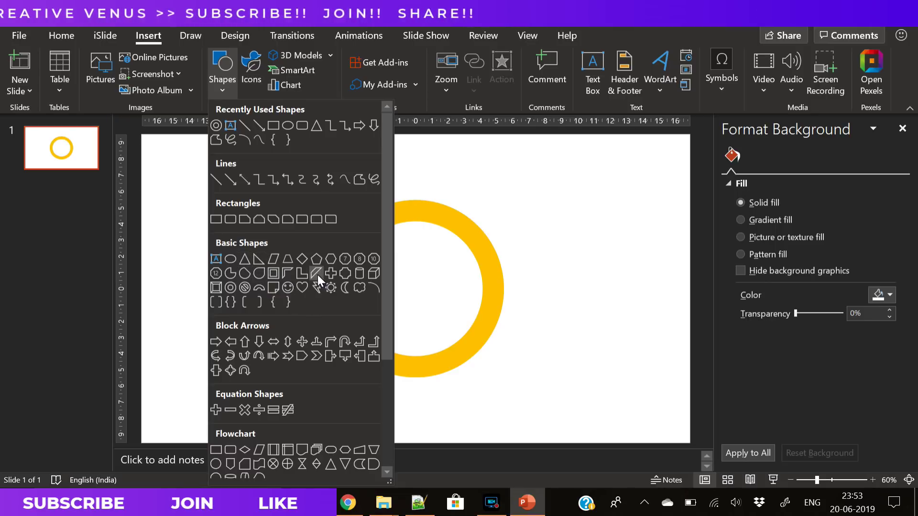
Draw a tall, narrow isosceles triangle with no outline left of the ring.
left_click(248, 264)
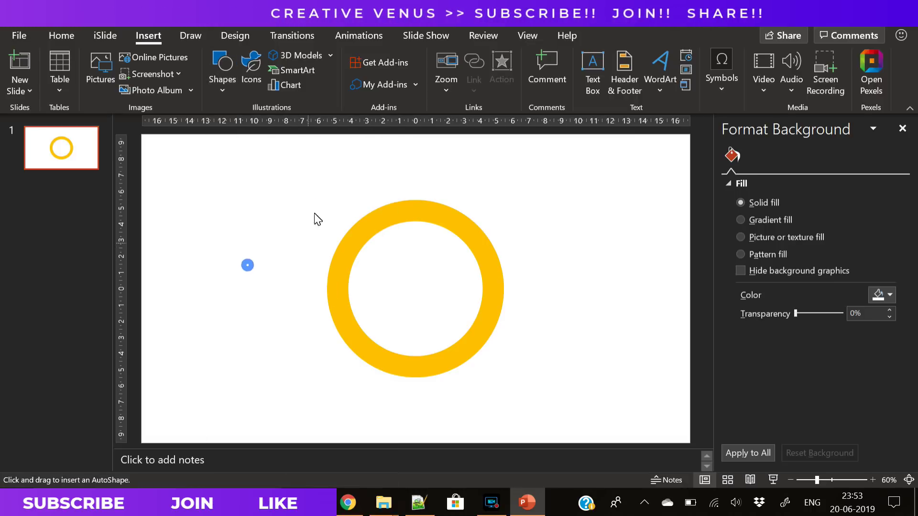
left_click_drag(279, 171, 300, 289)
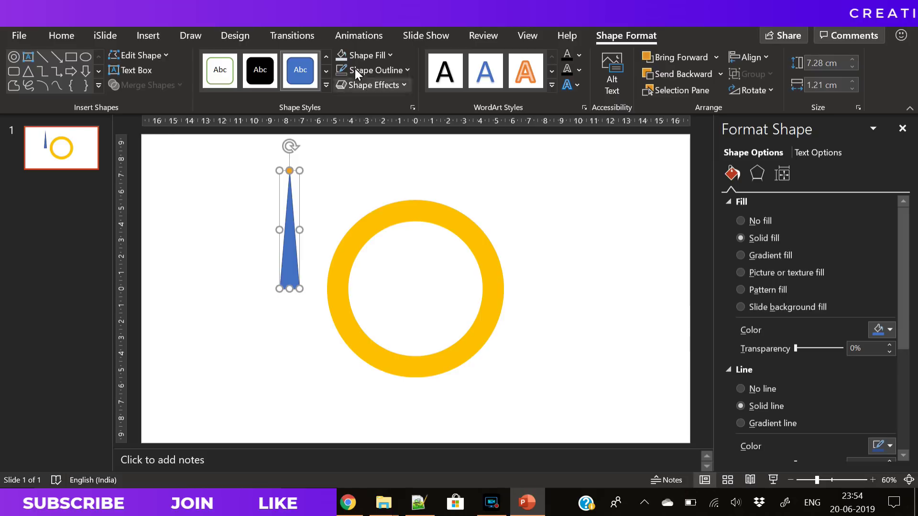
left_click(344, 72)
left_click_drag(300, 230, 291, 235)
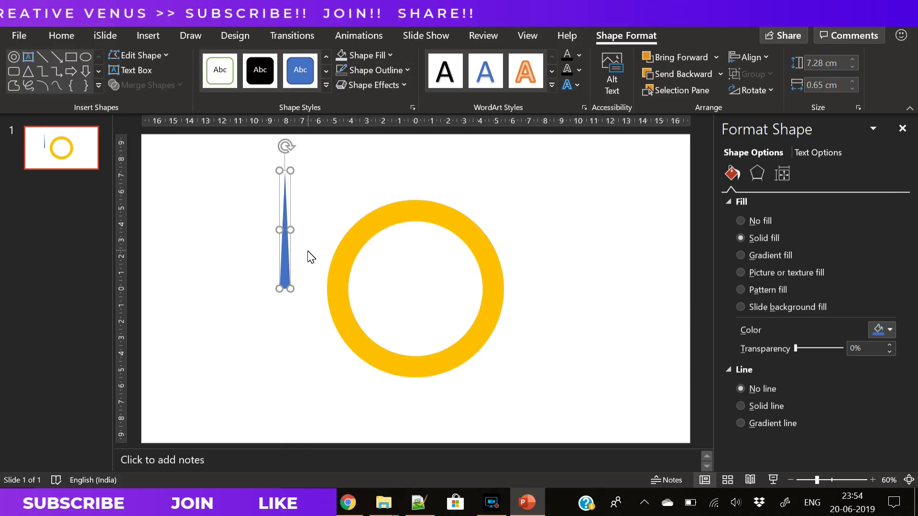
Duplicate and flip the spike vertically, union both halves, and move it onto the ring's centre.
key("ctrl+c")
key("ctrl+v")
left_click(756, 90)
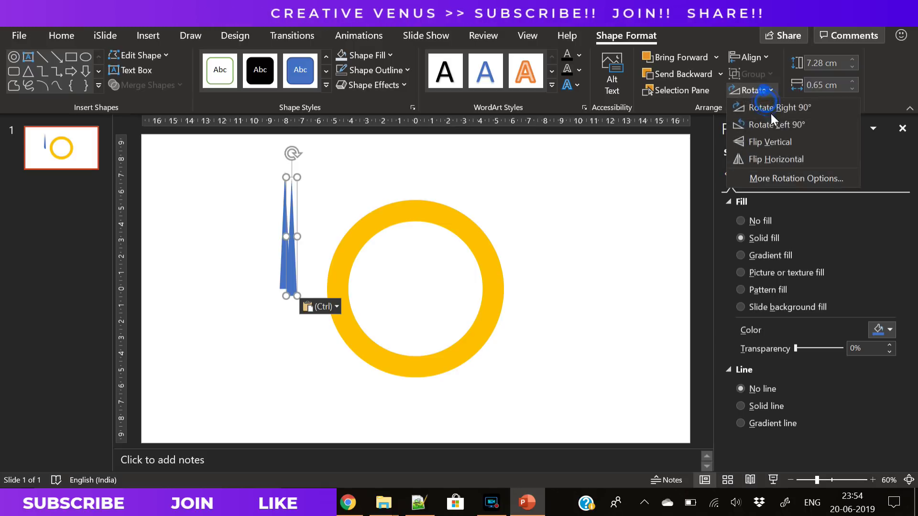
left_click(777, 150)
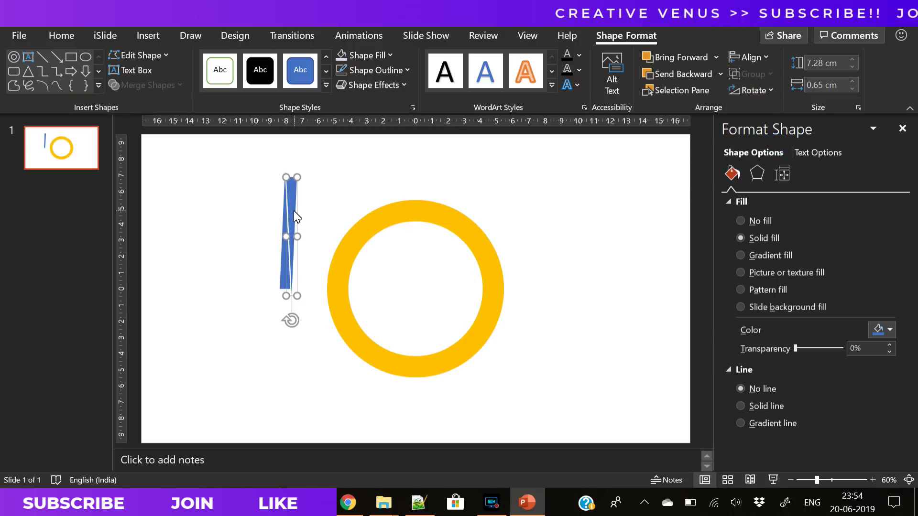
left_click_drag(294, 211, 285, 320)
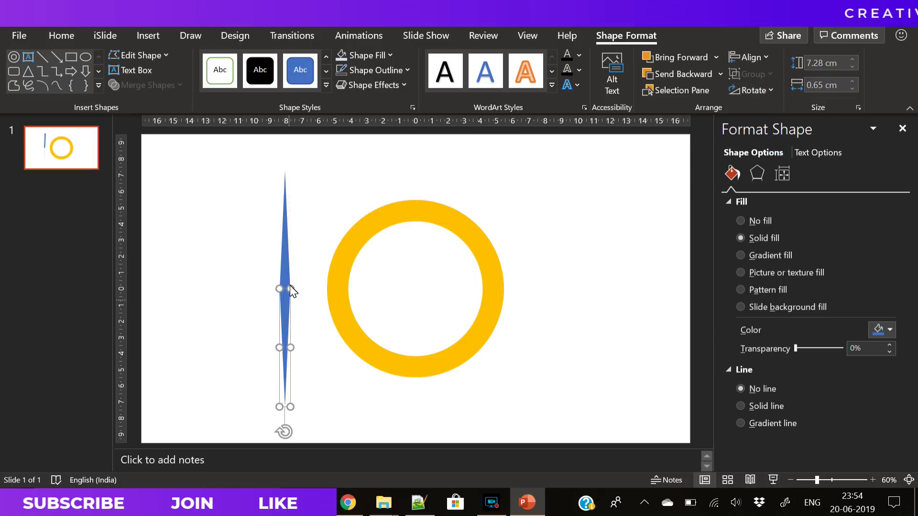
left_click(289, 260, "shift")
left_click(181, 84)
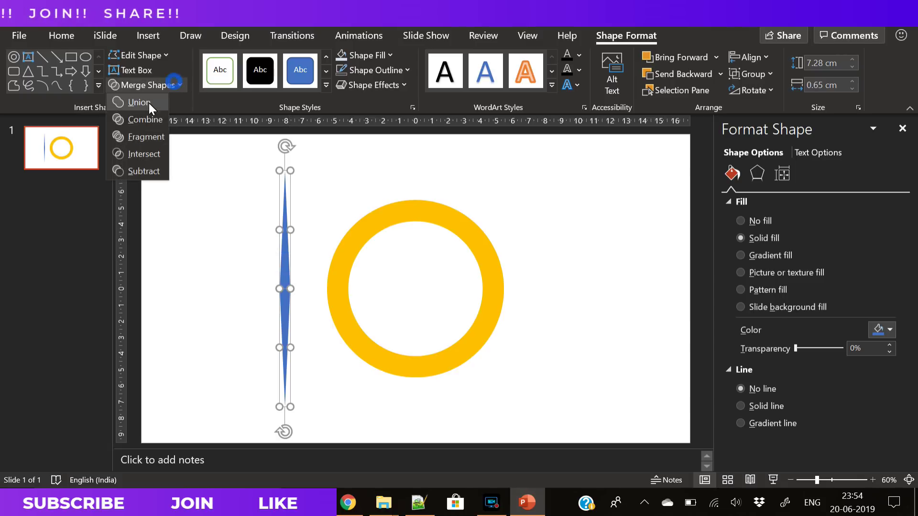
left_click(148, 102)
left_click_drag(282, 307, 412, 305)
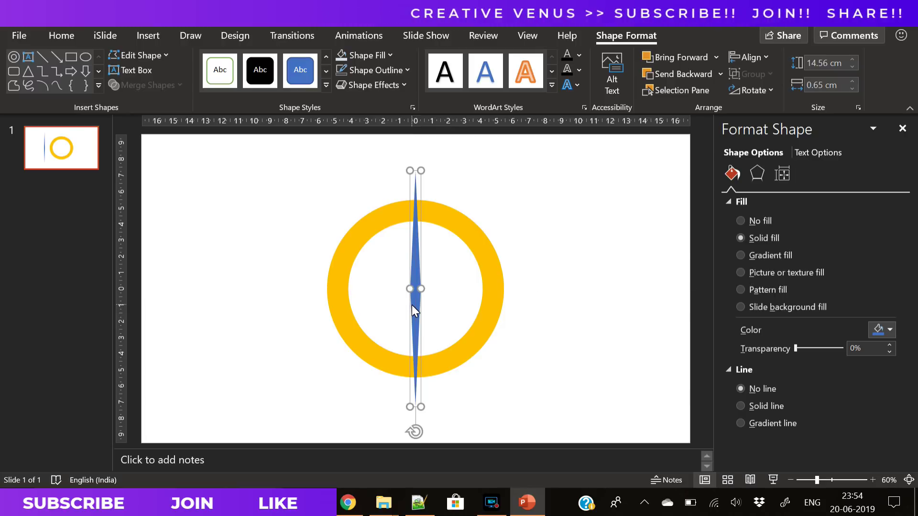
Centre the spike on the slide, then align it centre and middle with the gold ring.
left_click(756, 59)
left_click(769, 89)
left_click(765, 58)
left_click(774, 149)
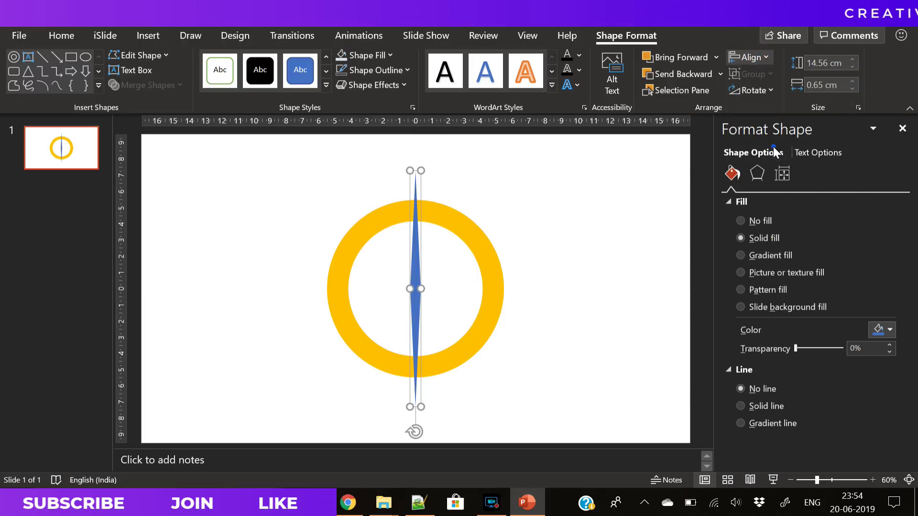
left_click(491, 503)
left_click(495, 505)
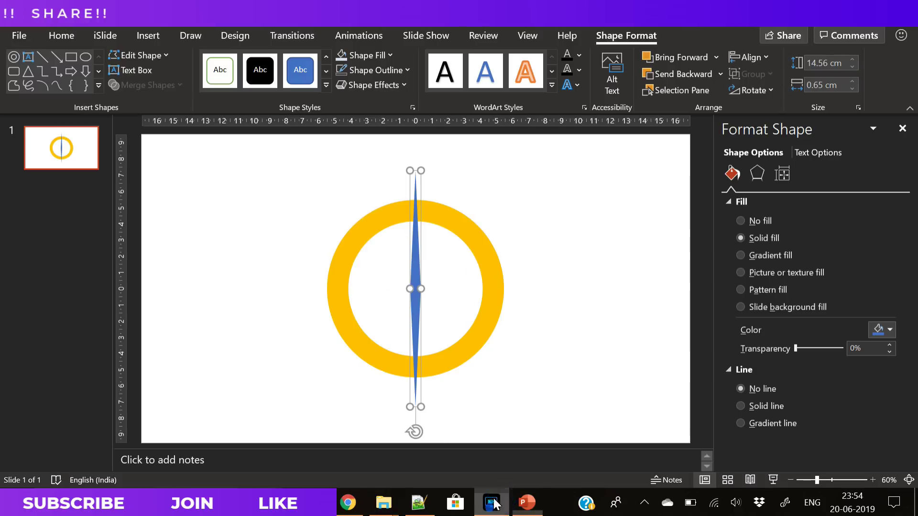
left_click(452, 367, "shift")
left_click(750, 58)
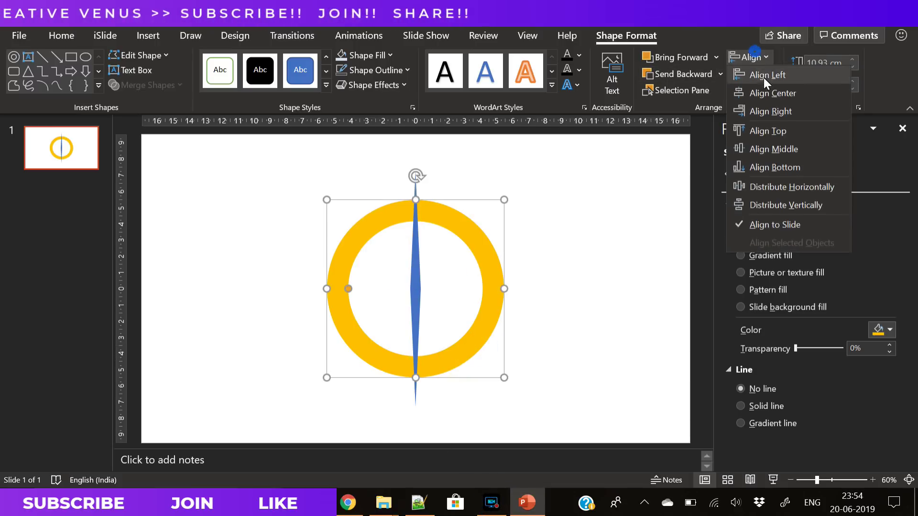
left_click(764, 85)
left_click(765, 58)
left_click(776, 146)
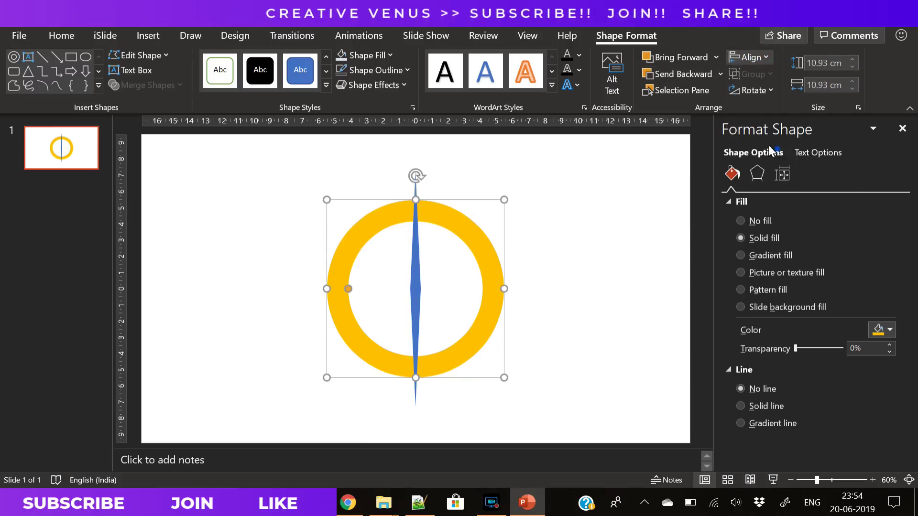
left_click(579, 303)
Paste a copy of the spike, rotate it 60°, and centre it on the slide.
left_click(415, 287)
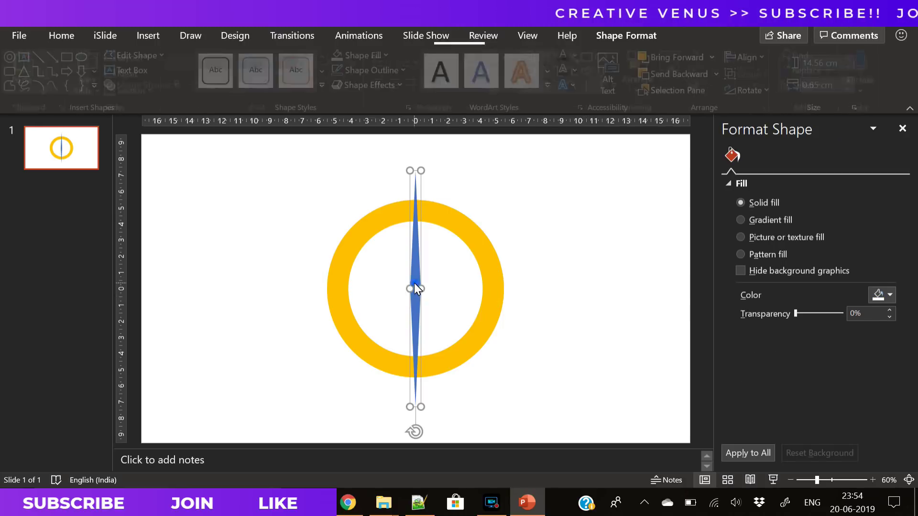
key("ctrl+c")
key("ctrl+v")
left_click(770, 90)
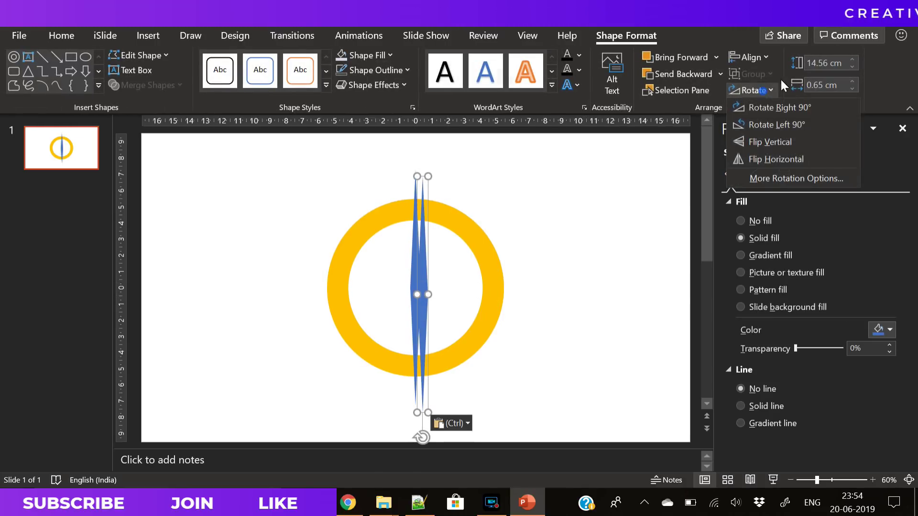
left_click(802, 179)
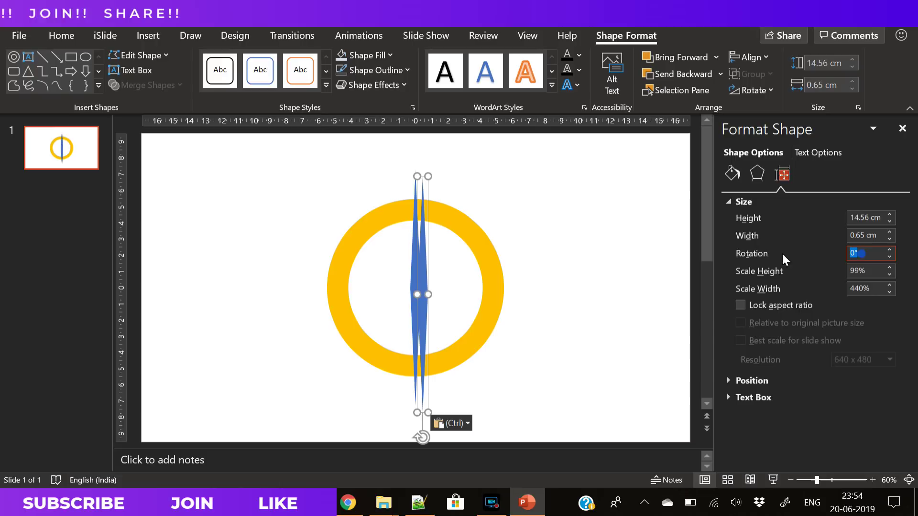
type("60")
key("Return")
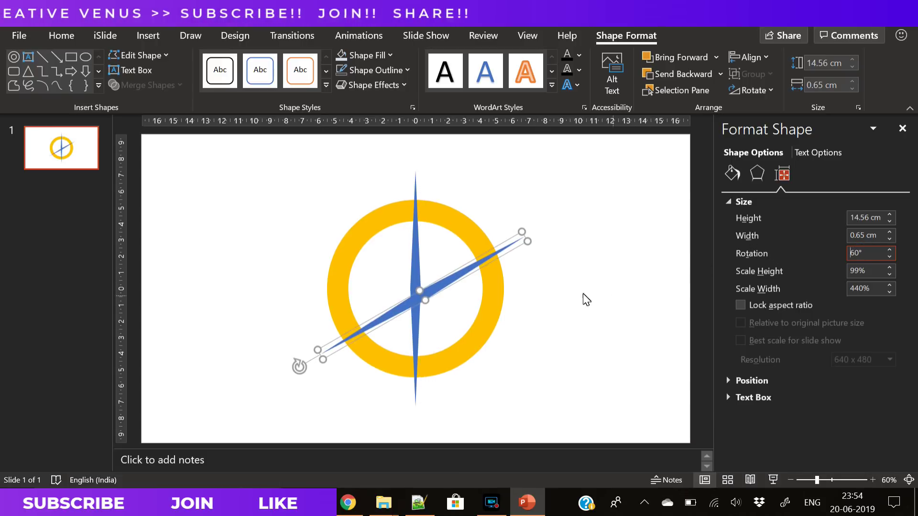
left_click(750, 57)
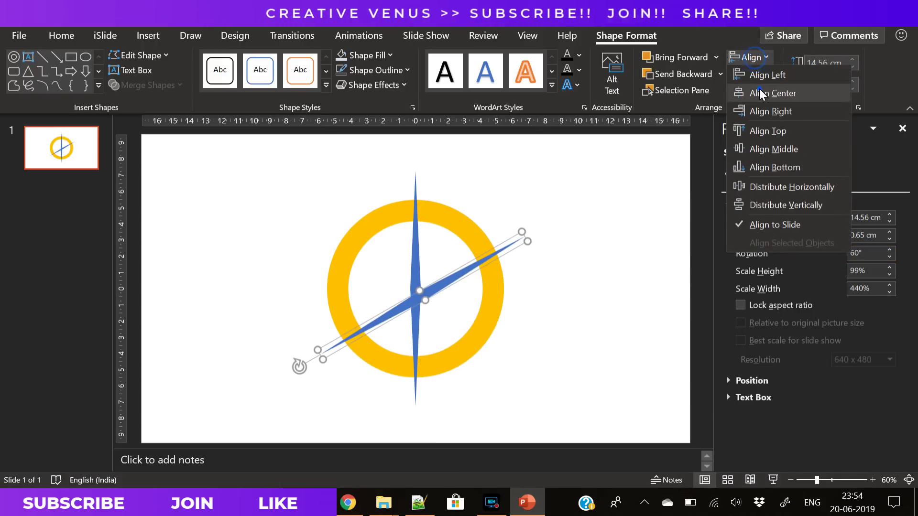
left_click(765, 92)
left_click(765, 67)
left_click(765, 148)
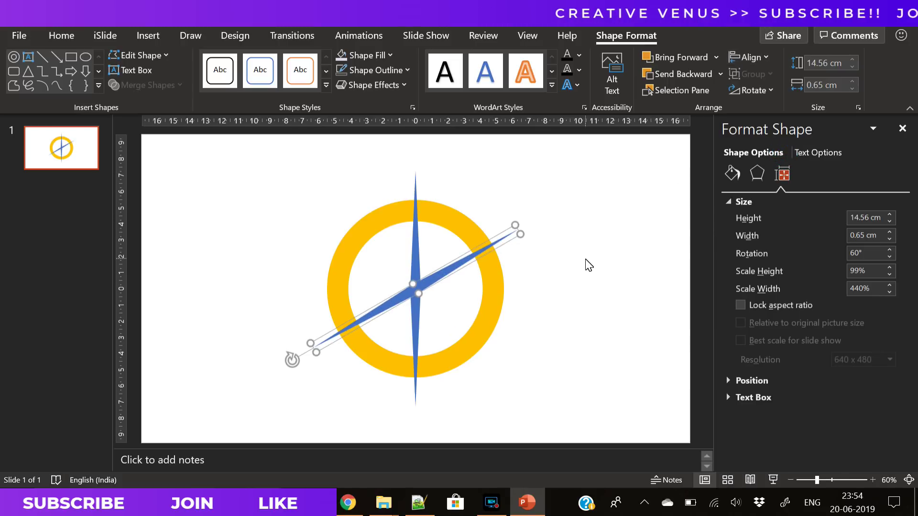
Paste another copy, flip it horizontally, and centre it to complete the six-pointed star.
key("ctrl+v")
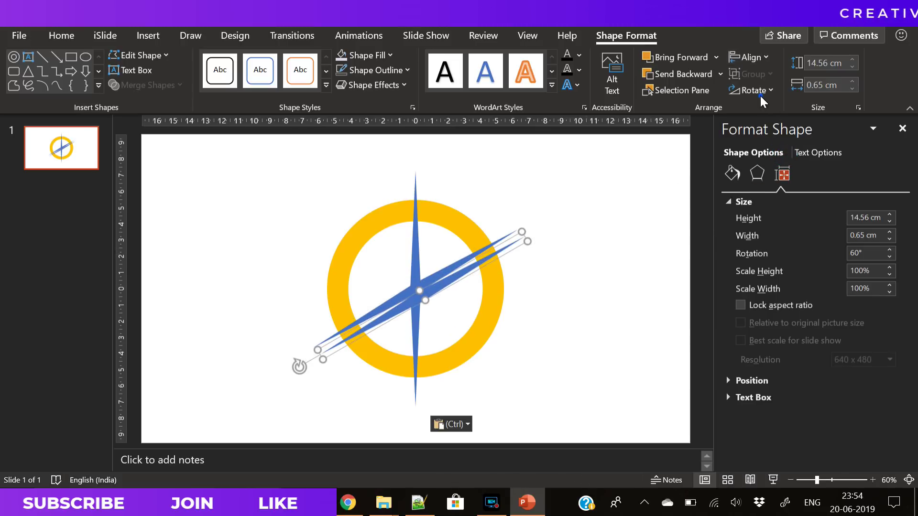
left_click(762, 96)
left_click(734, 158)
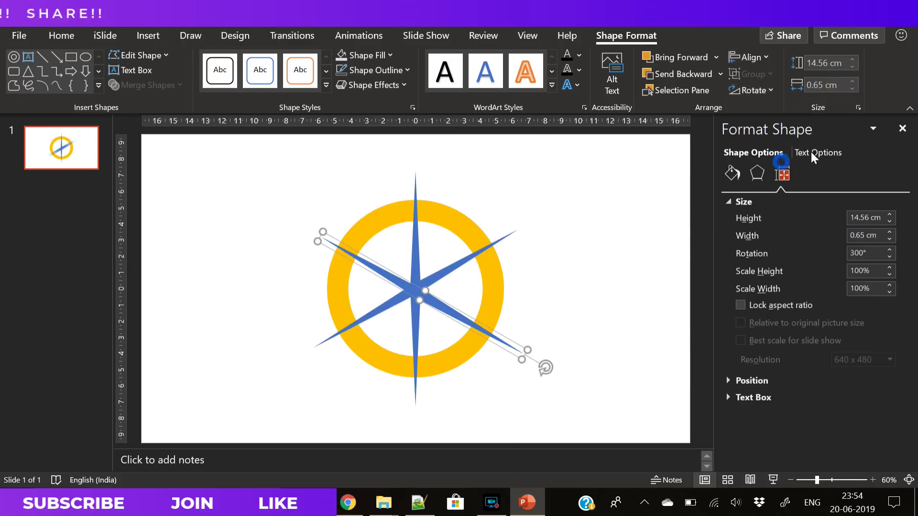
left_click(757, 57)
left_click(772, 93)
left_click(750, 57)
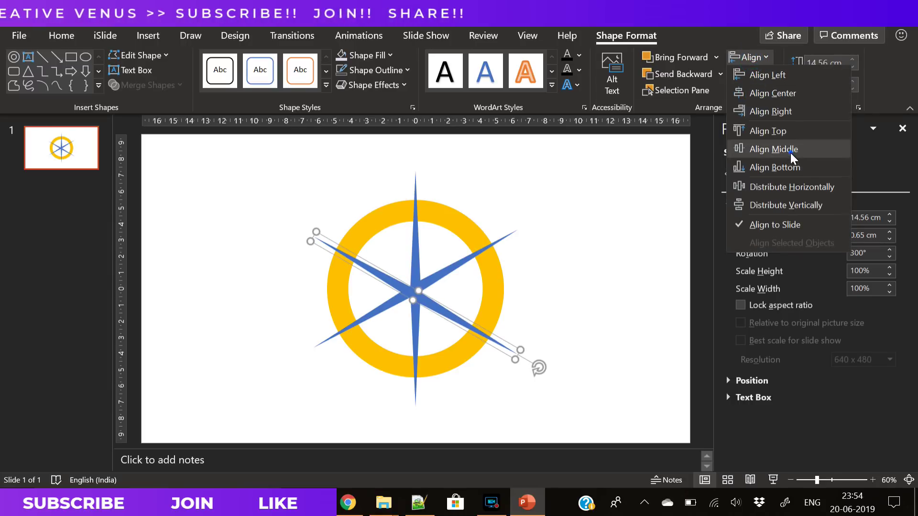
left_click(792, 156)
left_click(545, 287)
Duplicate slide 1 into slide 2, leaving the spike and ring unchanged.
right_click(59, 148)
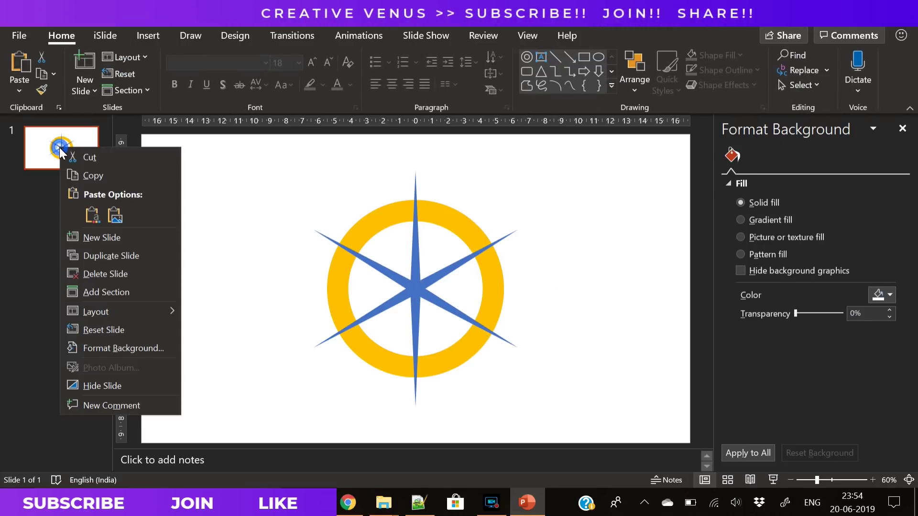
left_click(105, 261)
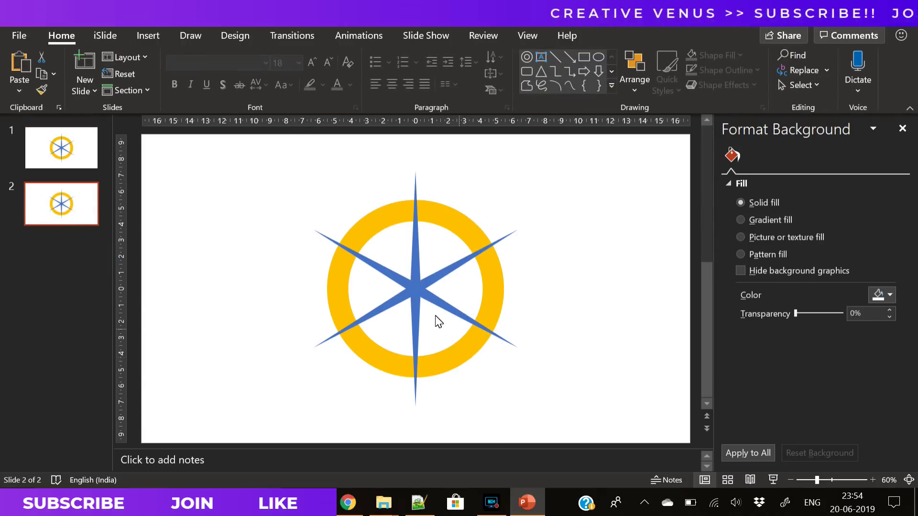
left_click(433, 283)
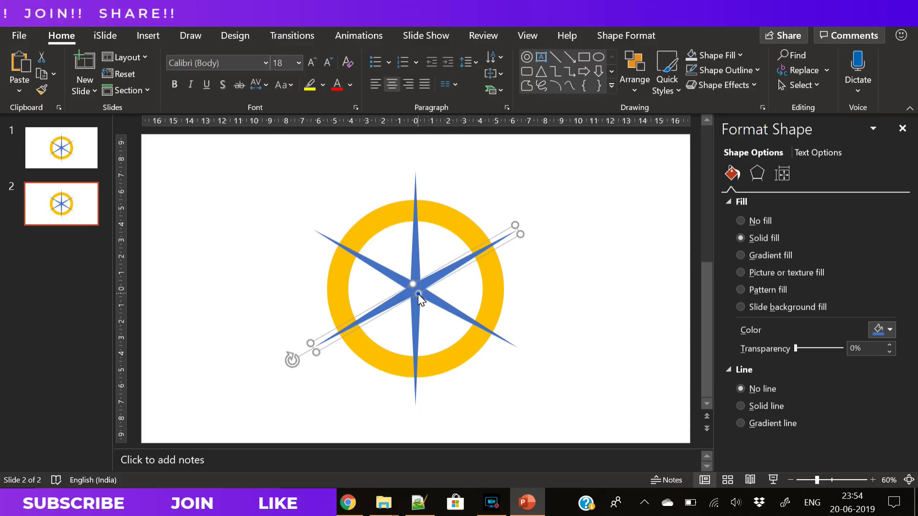
left_click_drag(419, 294, 484, 394)
key("Escape")
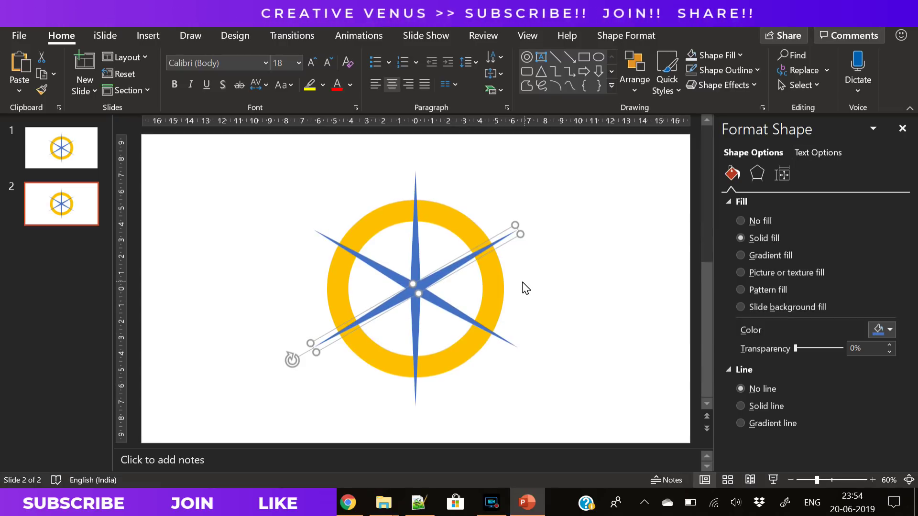
left_click(495, 286)
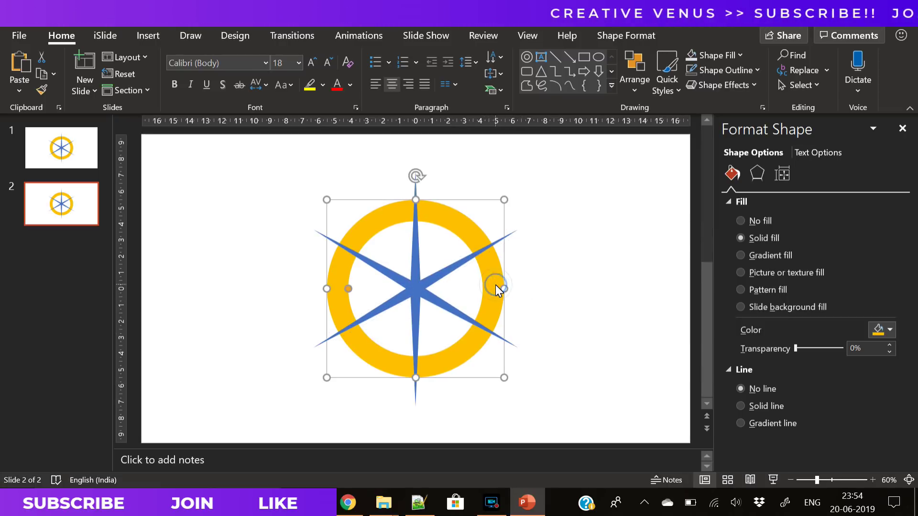
left_click(153, 37)
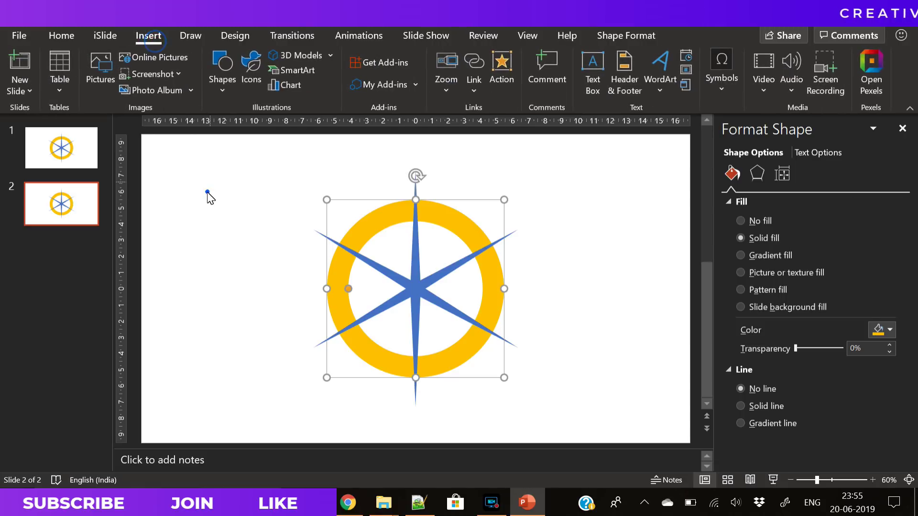
left_click(207, 192)
left_click(225, 87)
Draw a wide rectangle across the lower slide and rotate it 60°.
left_click(264, 129)
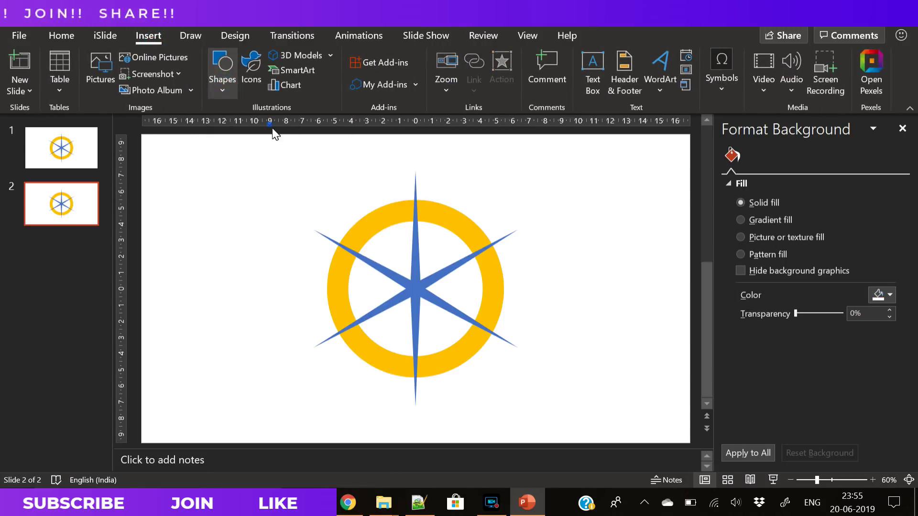
left_click_drag(267, 319, 616, 415)
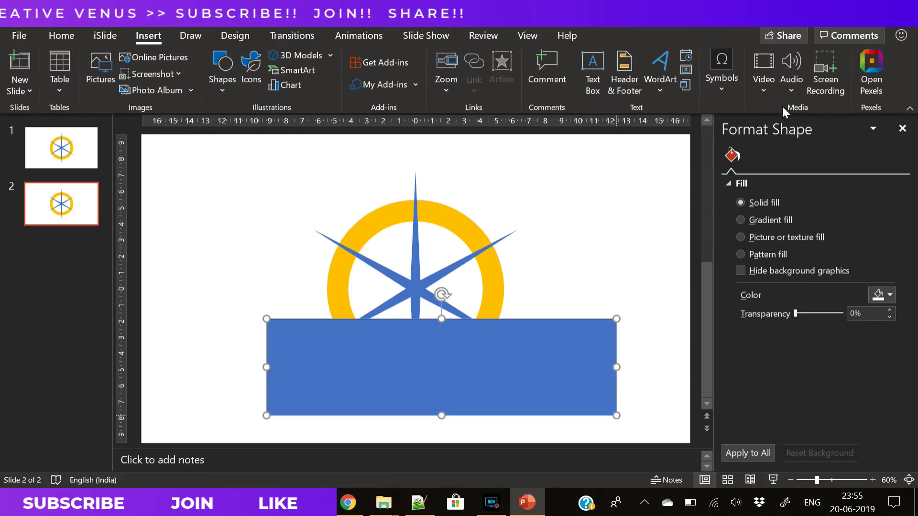
left_click(771, 92)
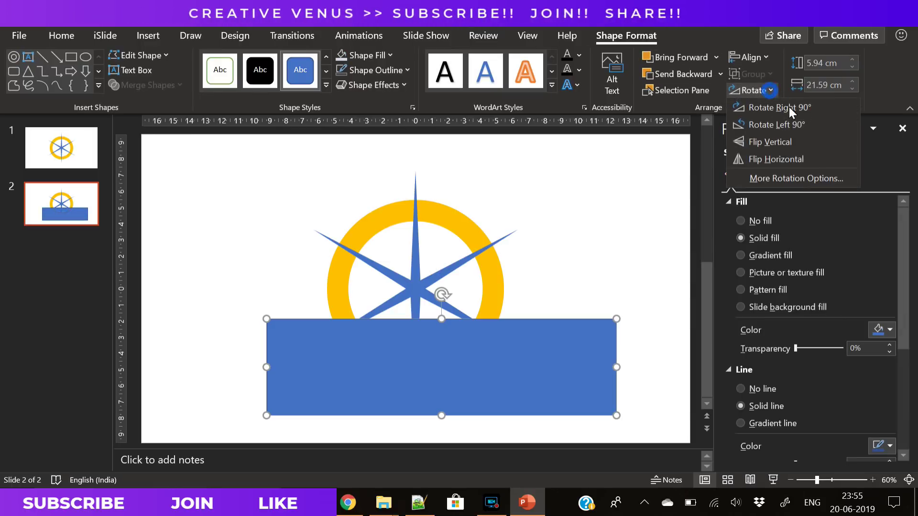
left_click(787, 176)
double_click(865, 255)
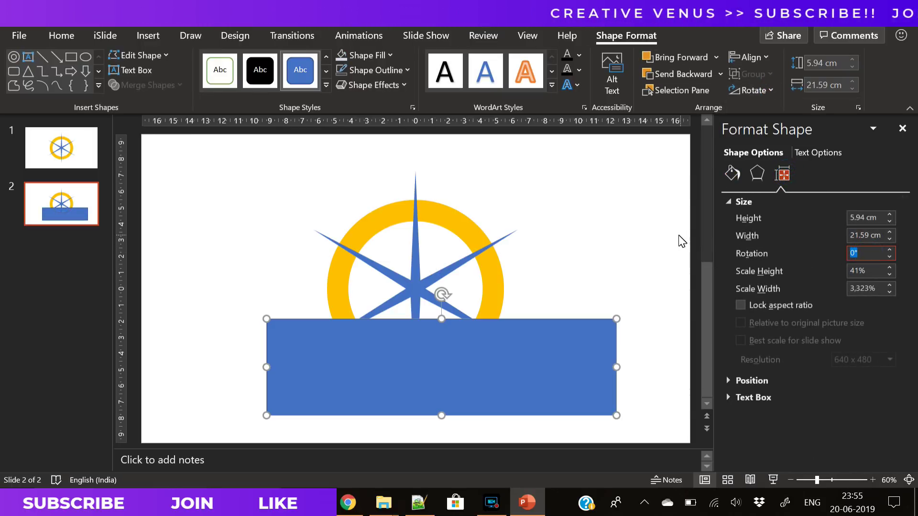
type("60")
key("Return")
left_click_drag(453, 338, 375, 260)
key("ctrl+z")
key("ctrl+z")
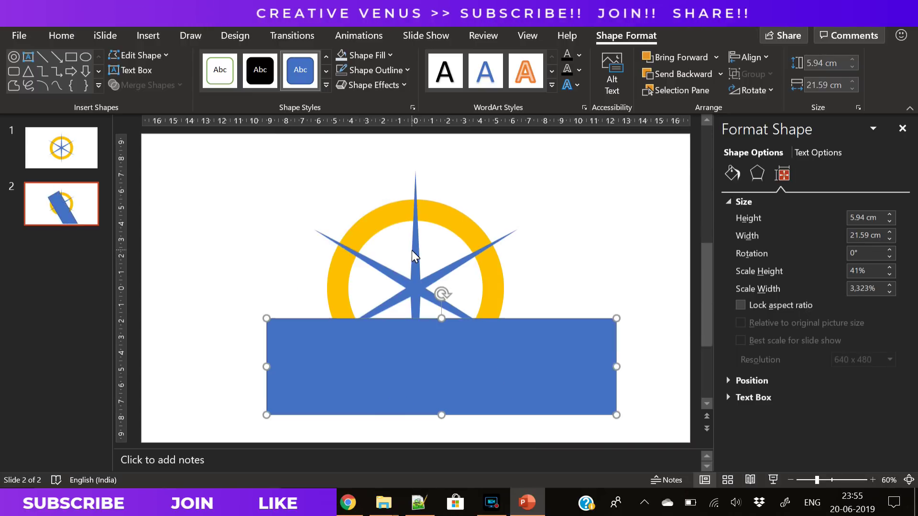
Adjust the rectangle's tilt, then set its rotation to exactly 30°.
double_click(868, 254)
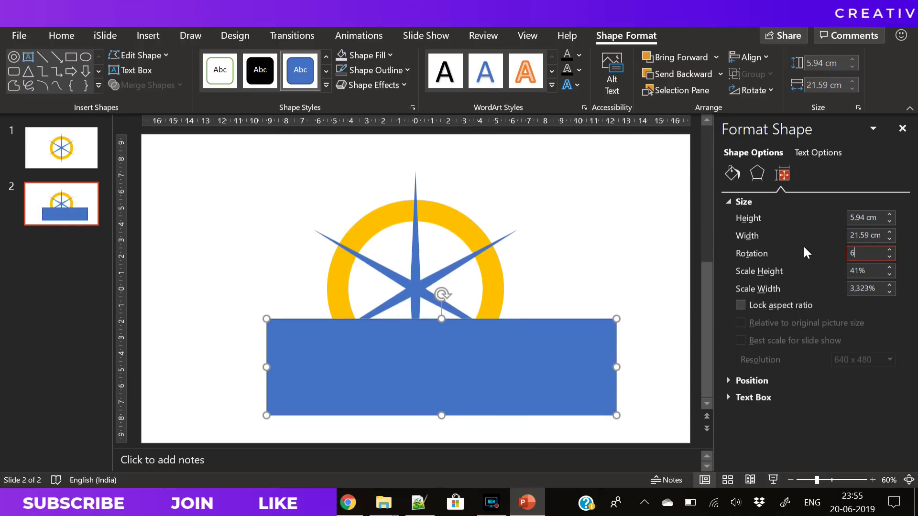
type("60")
key("Return")
left_click_drag(437, 284, 427, 288)
left_click_drag(429, 336, 424, 344)
double_click(867, 254)
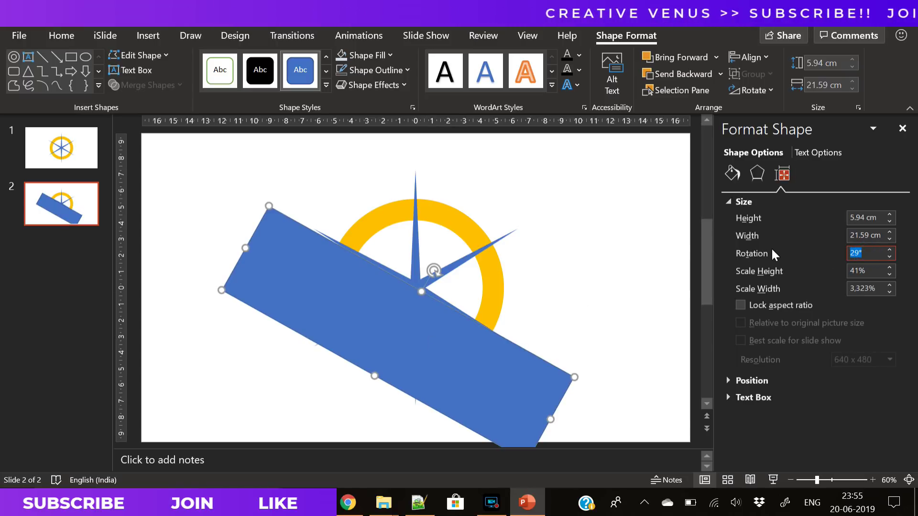
type("30")
key("Return")
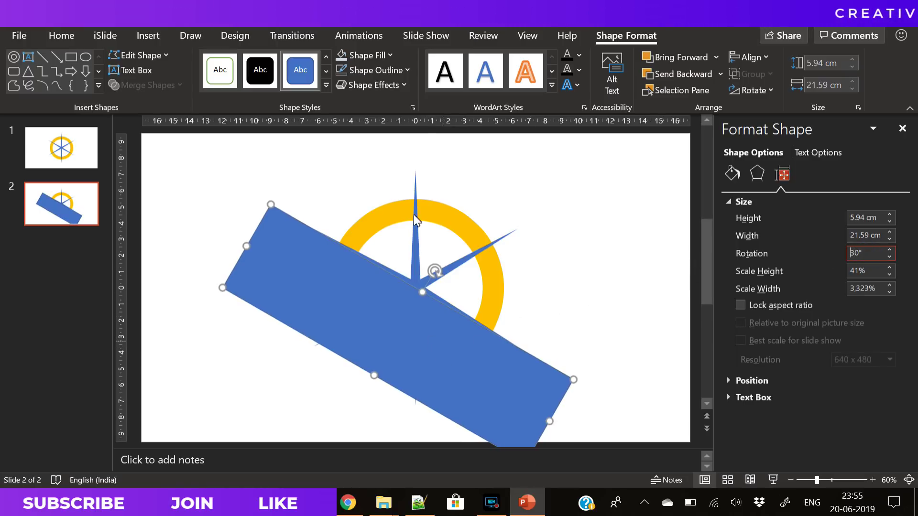
Fill the rectangle green and paste a duplicate of it.
left_click(378, 55)
left_click(417, 88)
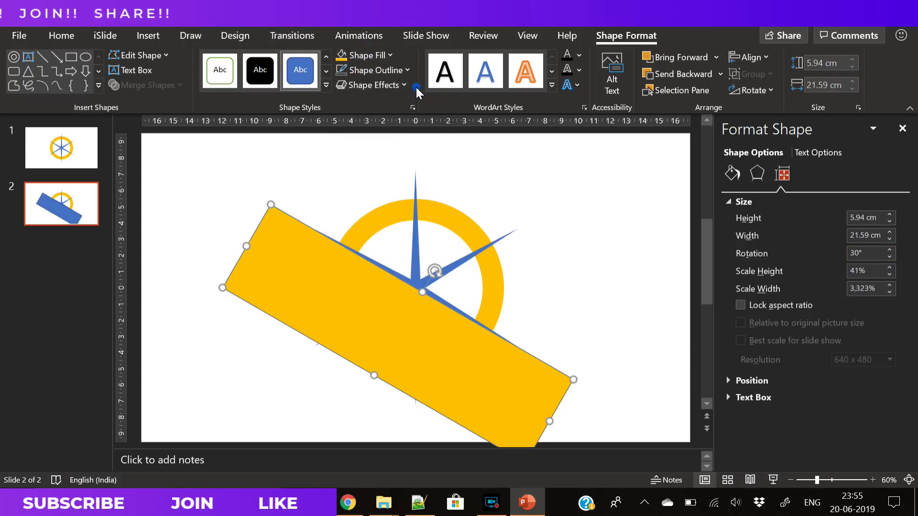
left_click(378, 55)
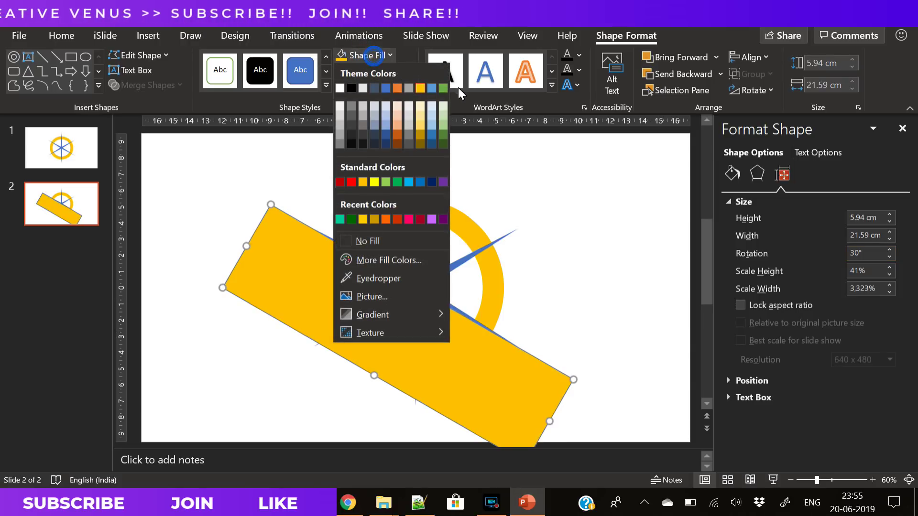
left_click(438, 88)
key("Escape")
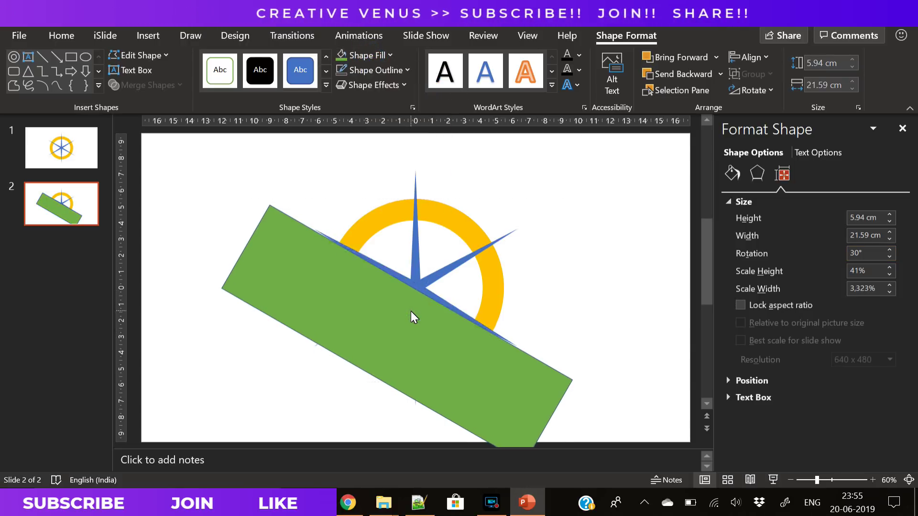
left_click(443, 309)
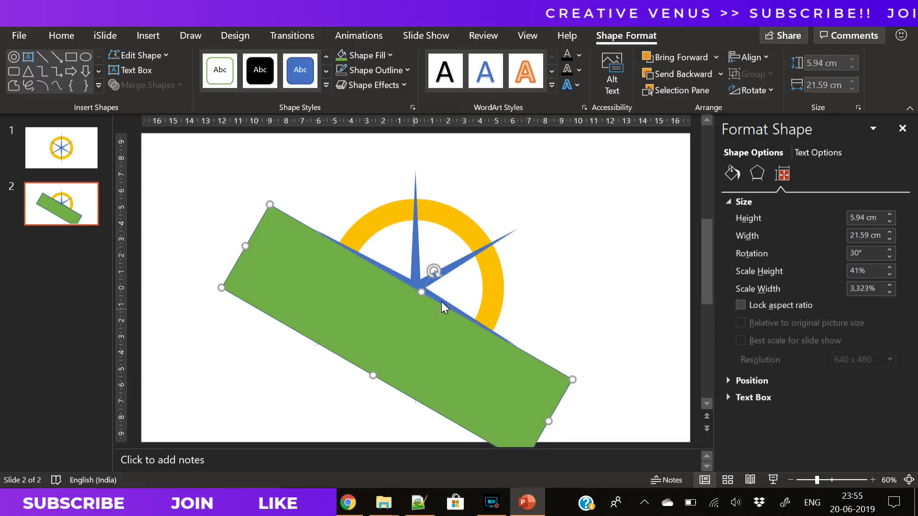
key("ctrl+c")
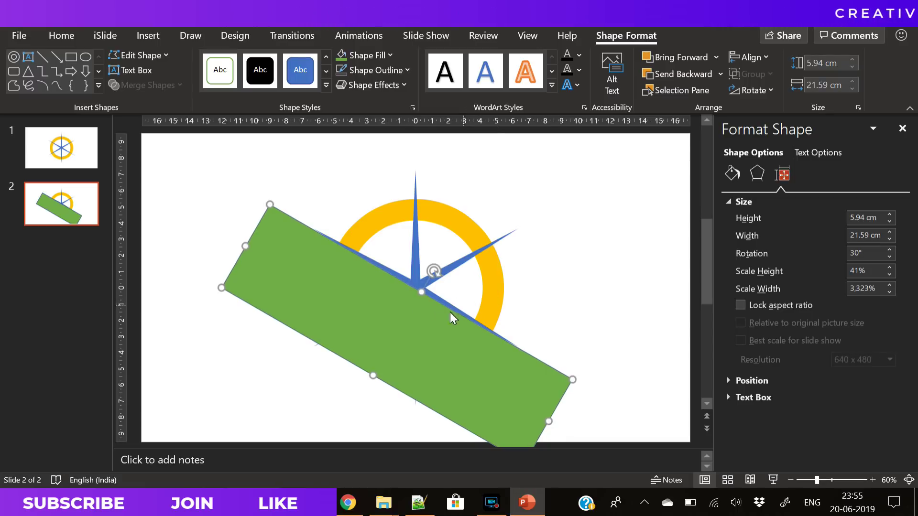
key("ctrl+v")
Flip the pasted rectangle copy to form an X and move it to the right.
left_click_drag(403, 333, 382, 328)
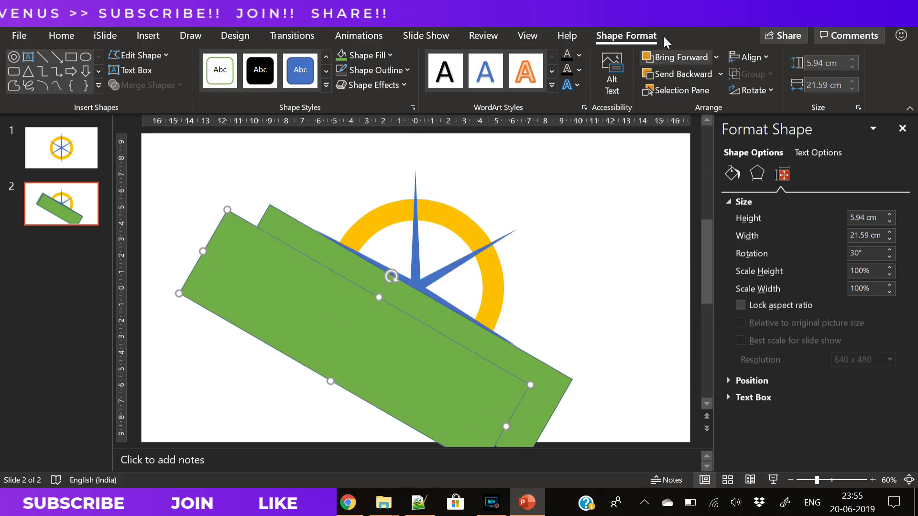
left_click(751, 89)
left_click(763, 161)
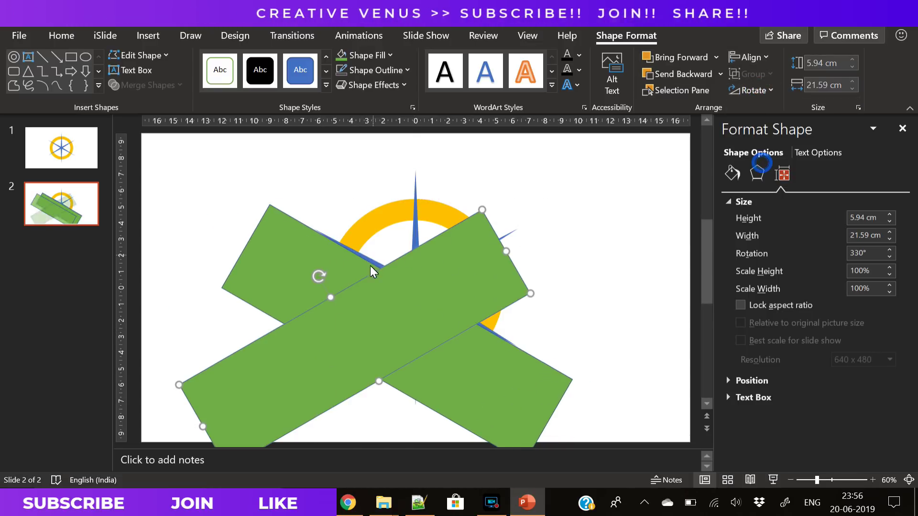
left_click_drag(374, 271, 434, 293)
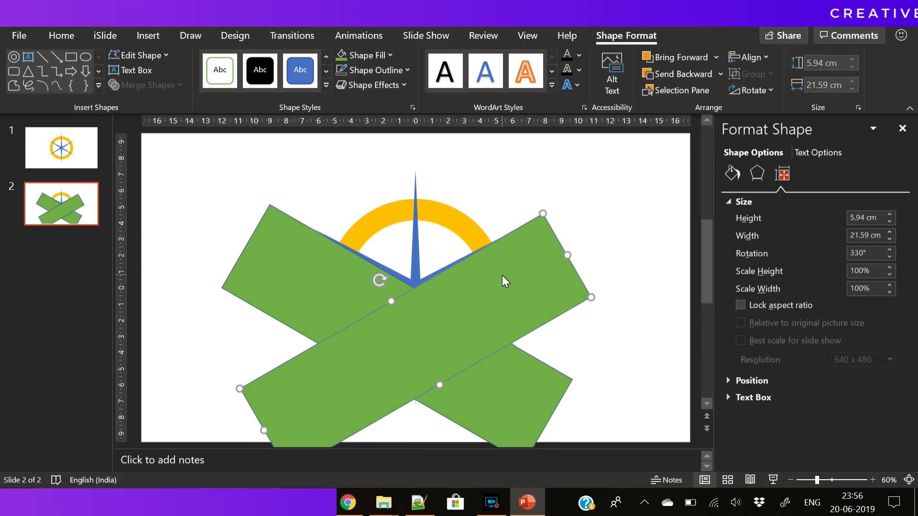
Subtract both green rectangles from the ring, leaving only its top arc.
left_click(521, 304, "shift")
left_click(148, 84)
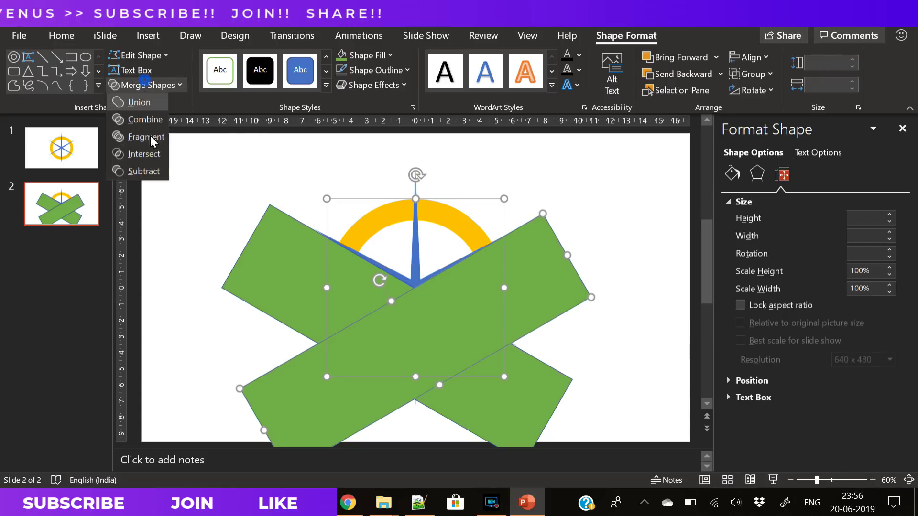
left_click(142, 173)
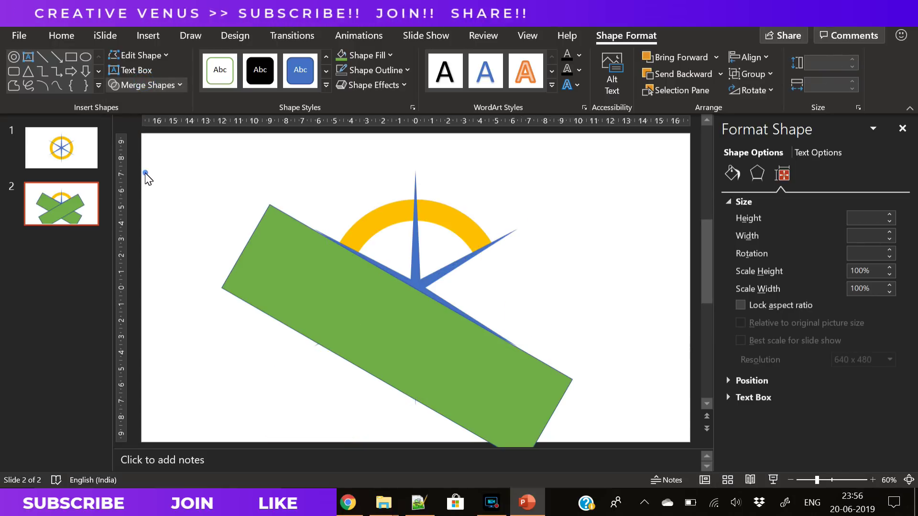
left_click(418, 359, "shift")
left_click(128, 84)
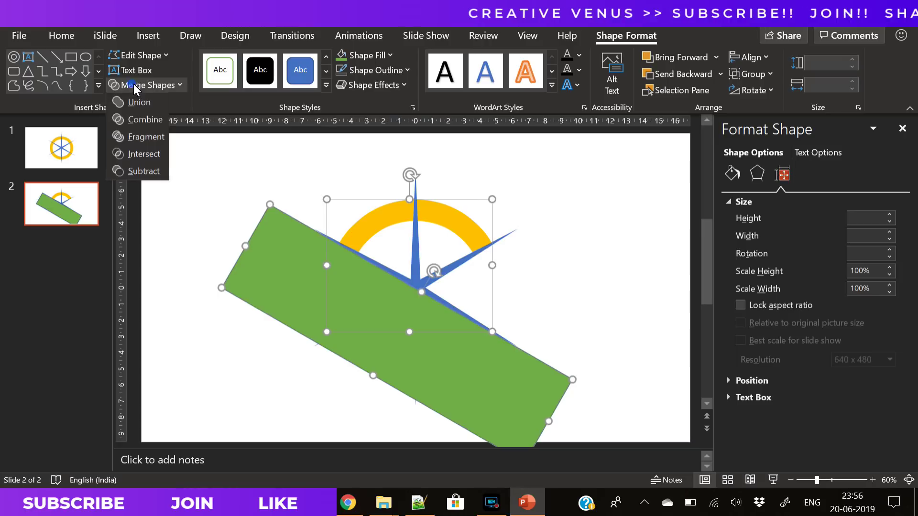
left_click(138, 172)
left_click(283, 327)
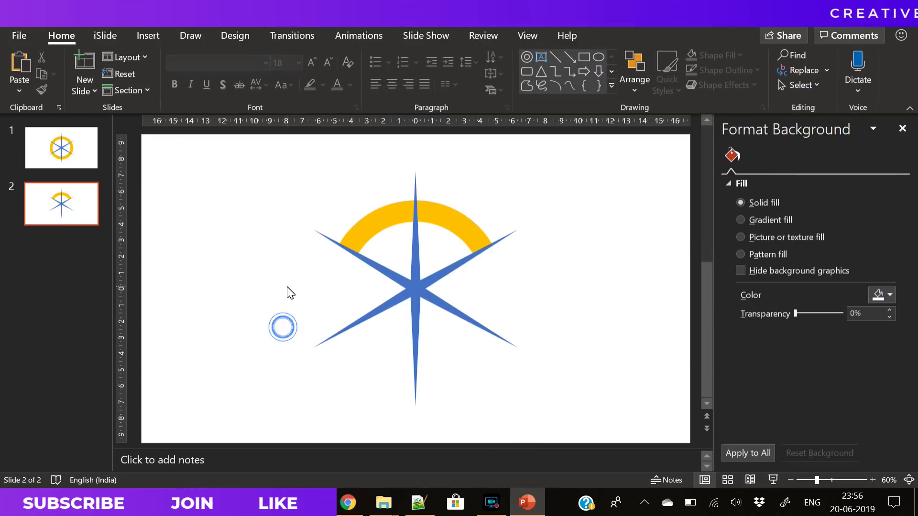
left_click(143, 38)
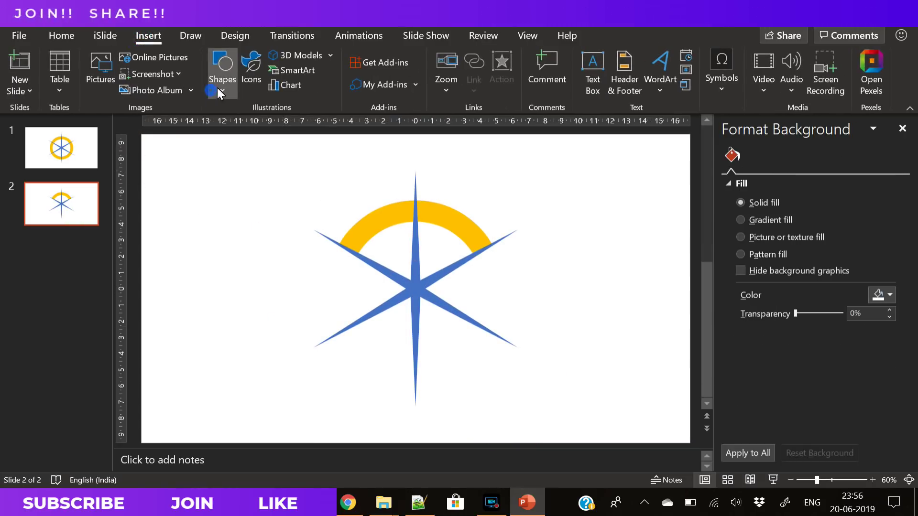
left_click(222, 89)
left_click(265, 127)
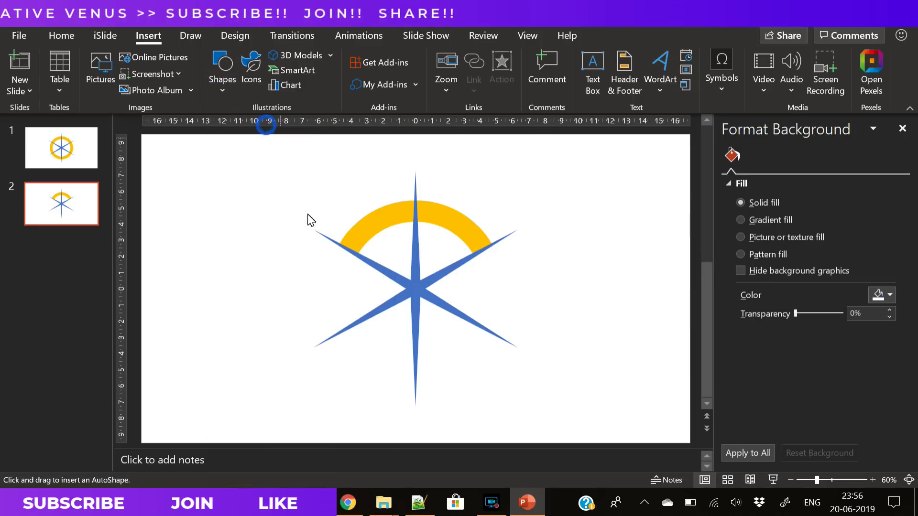
Draw a tall rectangle over the arc's left half and subtract it from the arc.
mouse_move(275, 177)
left_mouse_down()
mouse_move(400, 344)
mouse_move(362, 310)
left_mouse_up()
key("Delete")
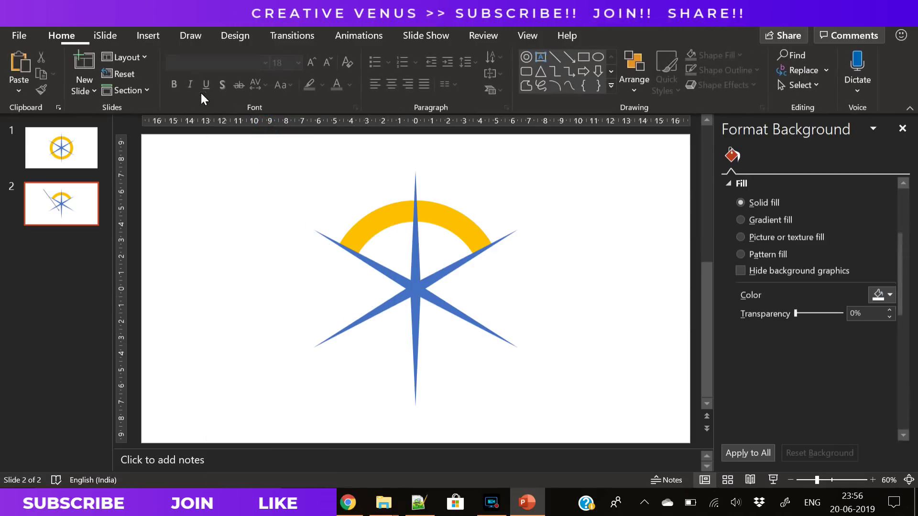
left_click(148, 37)
left_click(220, 81)
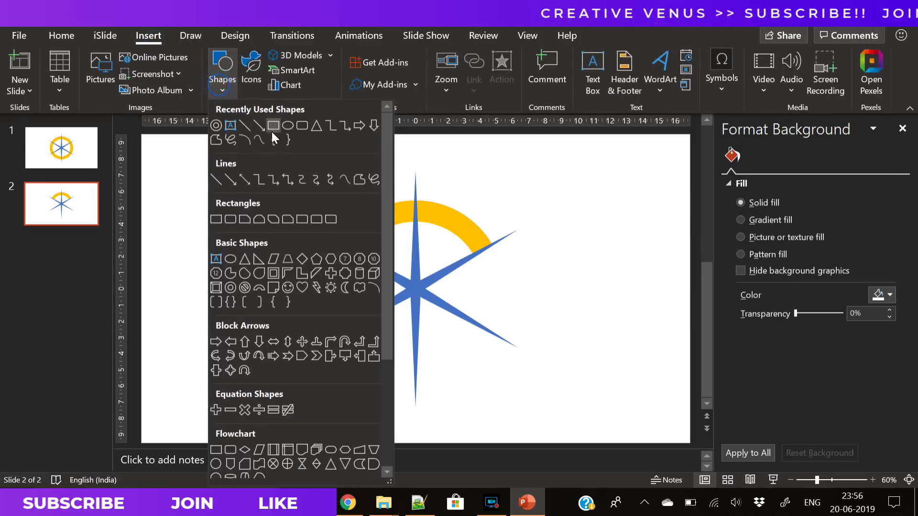
left_click(270, 128)
left_click_drag(285, 170, 415, 398)
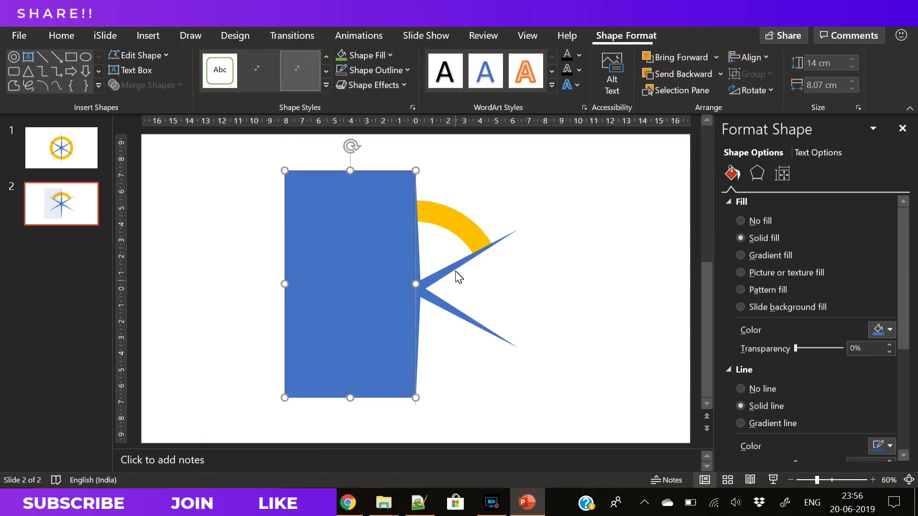
left_click(437, 216)
left_click(328, 187, "shift")
left_click(165, 85)
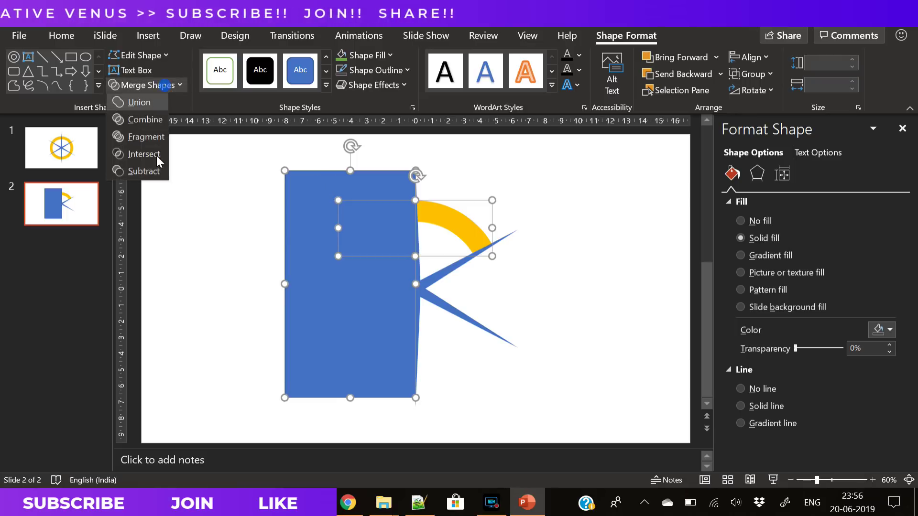
left_click(150, 170)
left_click(225, 399)
Delete three blue star arms, then restore two of them.
left_click(401, 291)
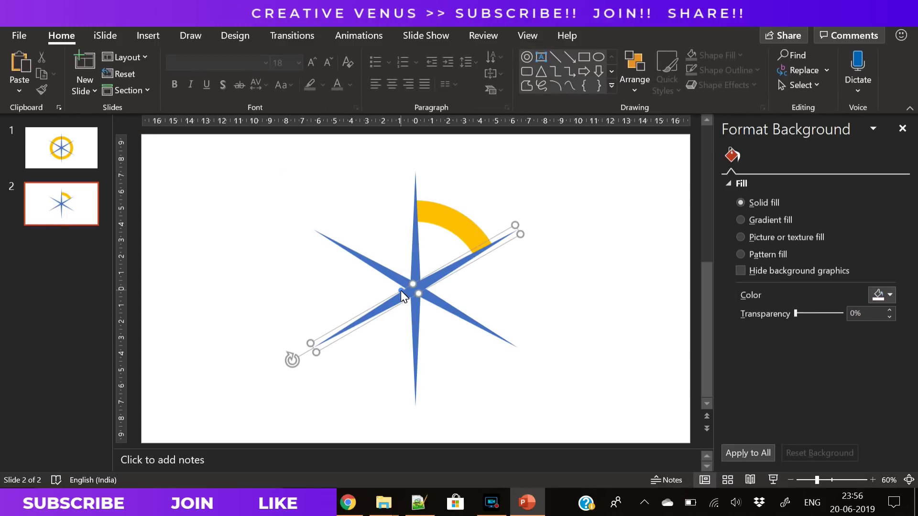
key("Delete")
left_click(411, 285)
key("Delete")
left_click(414, 262)
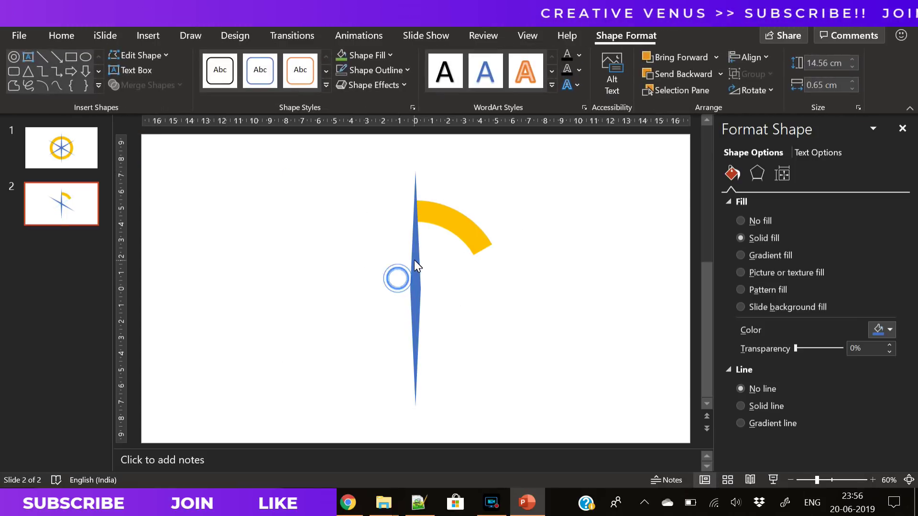
key("Delete")
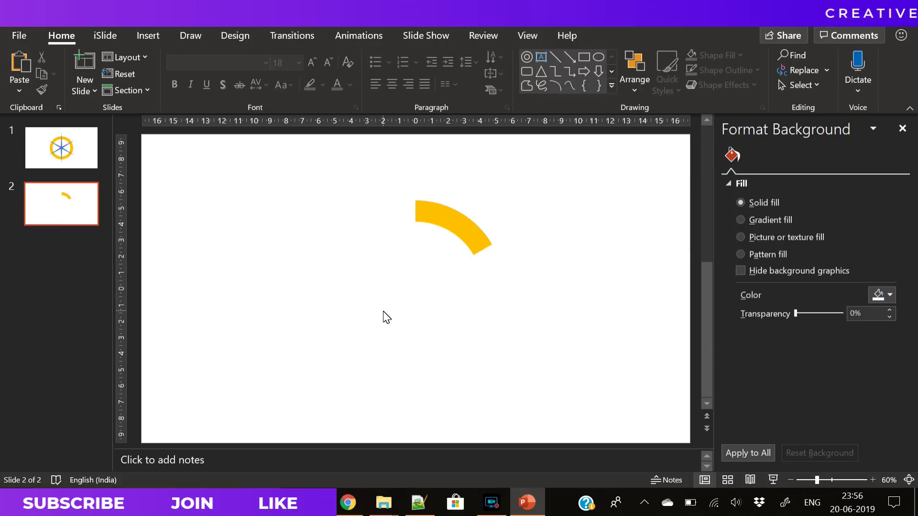
key("ctrl+z")
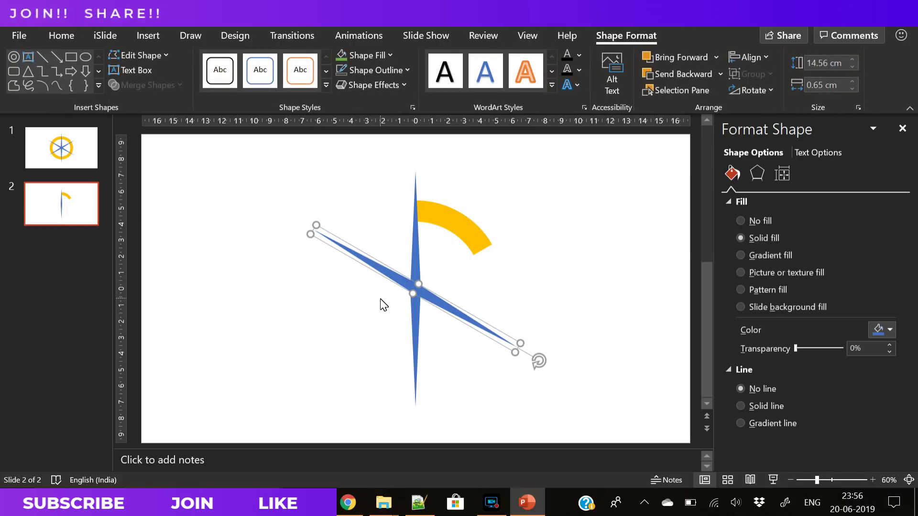
key("ctrl+z")
Trim the arc along the vertical and diagonal arms, then delete the leftover arm.
left_click(458, 217)
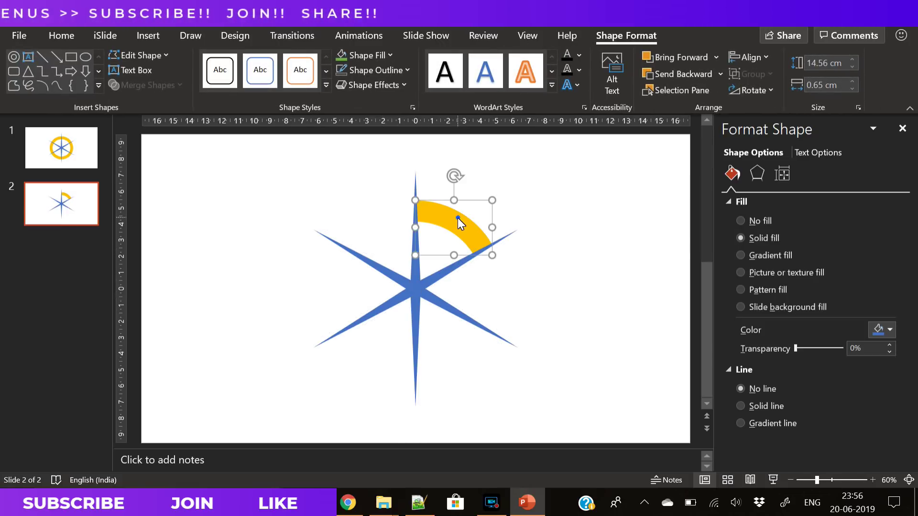
left_click(414, 274, "shift")
left_click(176, 85)
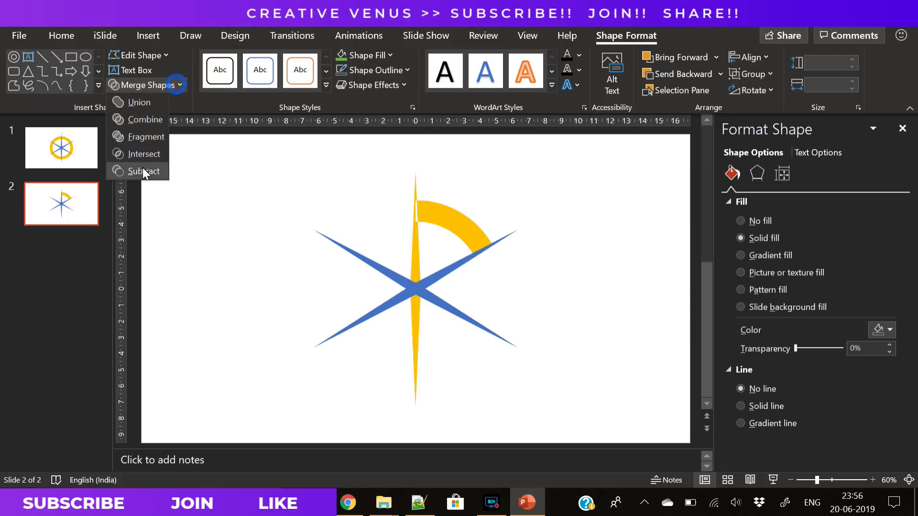
left_click(143, 170)
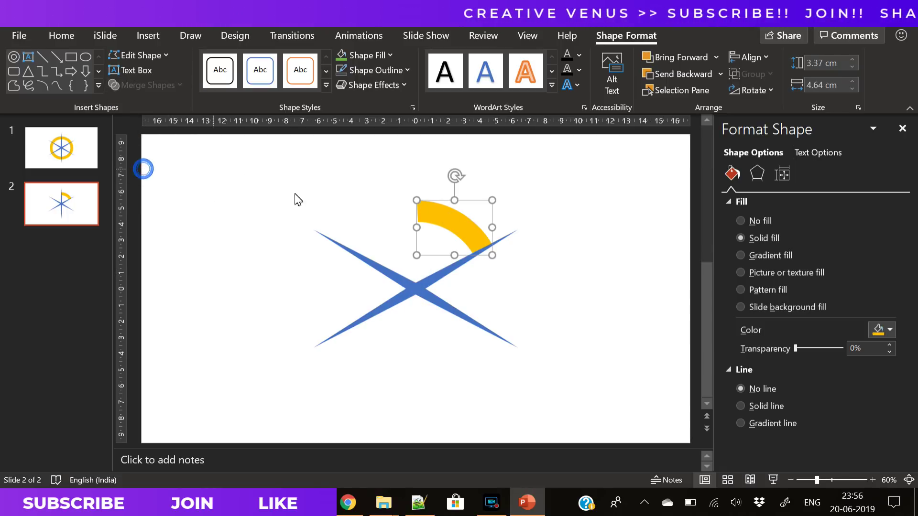
left_click(408, 297, "shift")
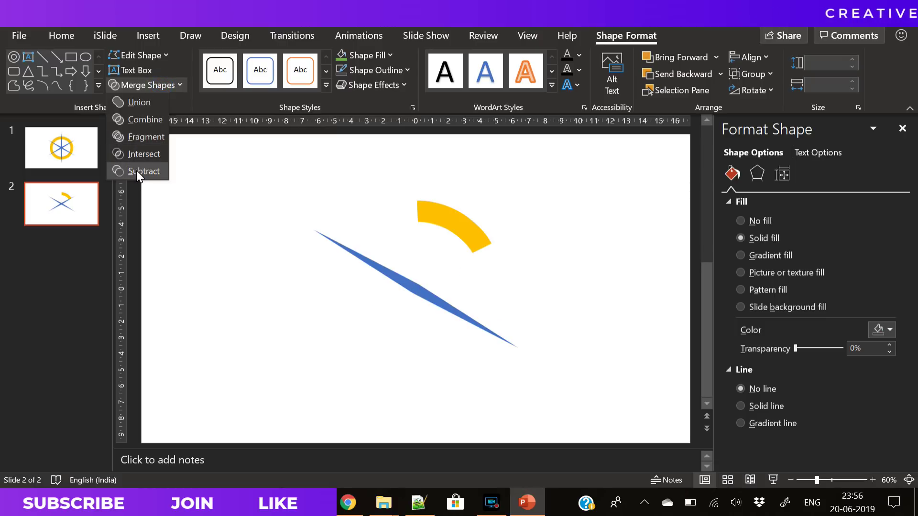
left_click(137, 171)
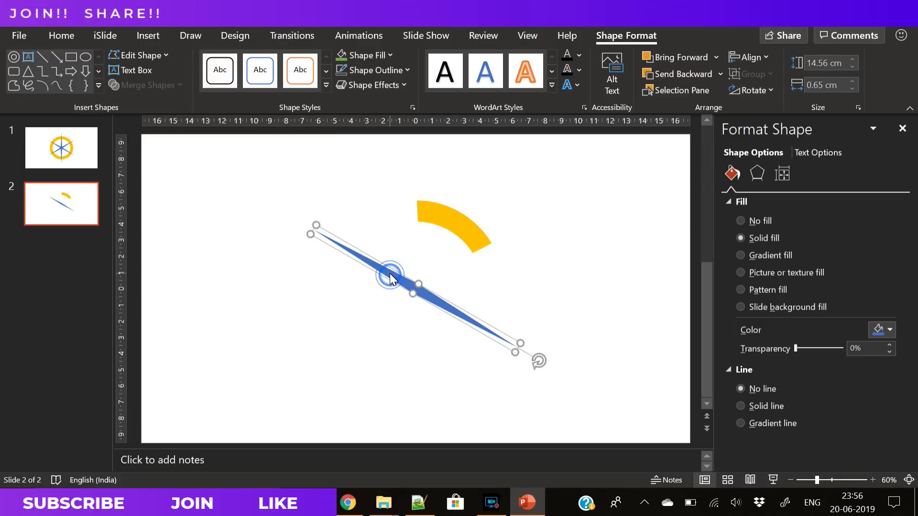
key("Delete")
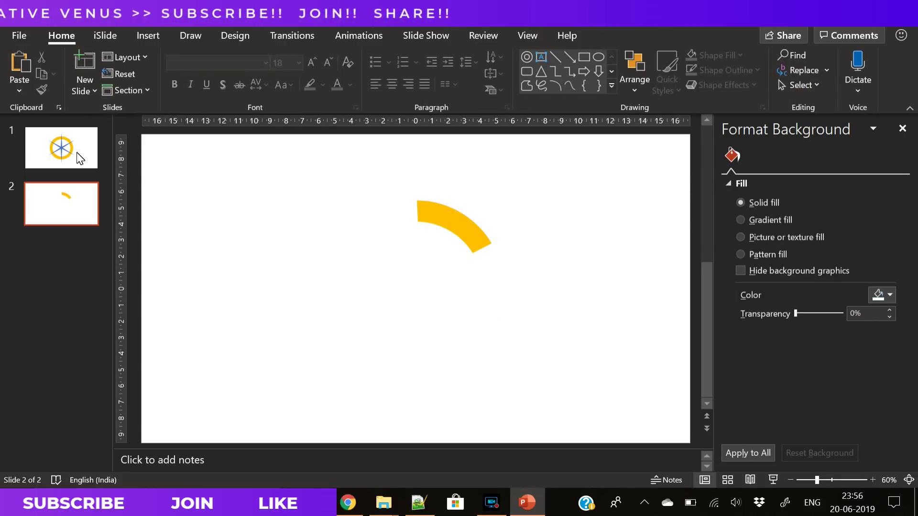
Duplicate the first slide and fill the yellow arc on the new slide green.
left_click(80, 159)
right_click(80, 158)
left_click(70, 248)
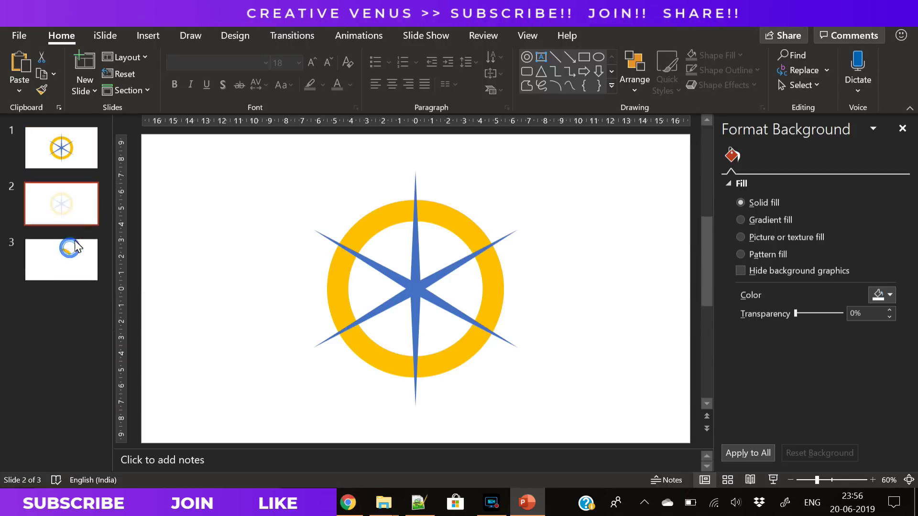
left_click(72, 248)
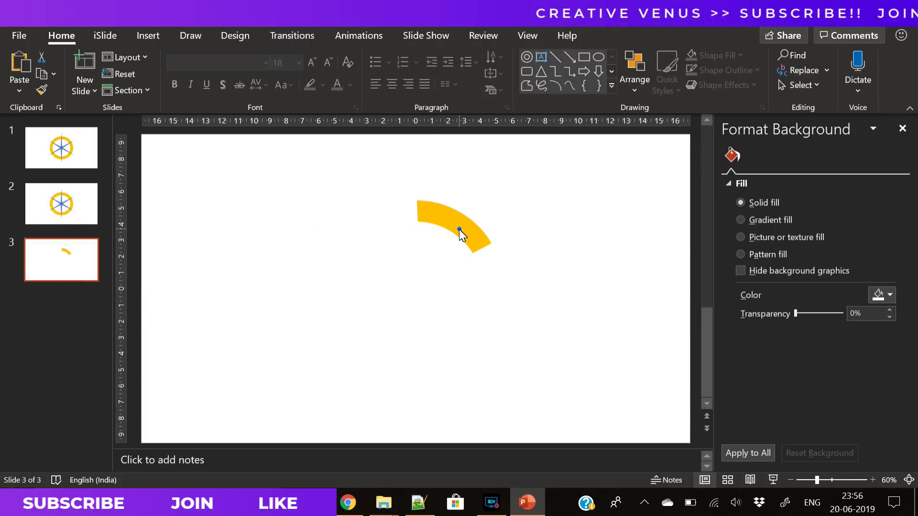
left_click(459, 233)
left_click(626, 35)
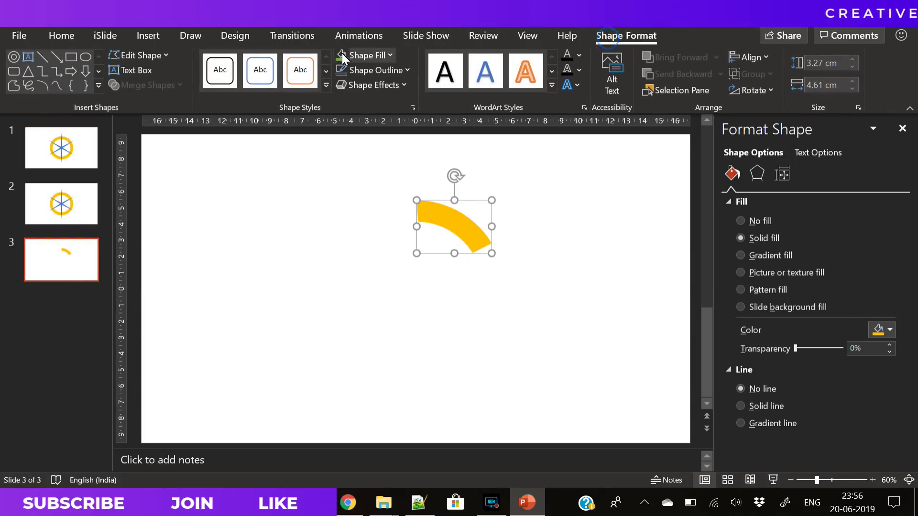
left_click(339, 54)
On slide 2, paste the green arc, group all shapes, and rotate the group 60°.
left_click(42, 214)
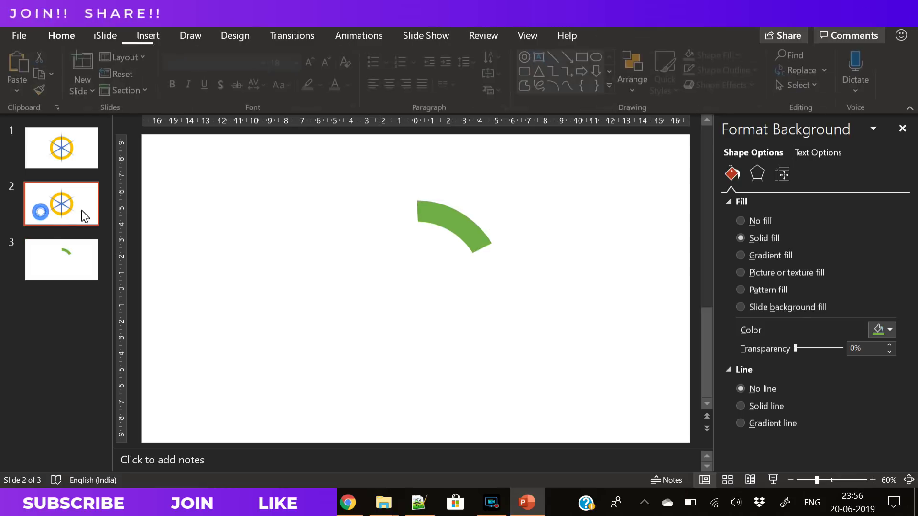
key("ctrl+v")
key("ctrl+a")
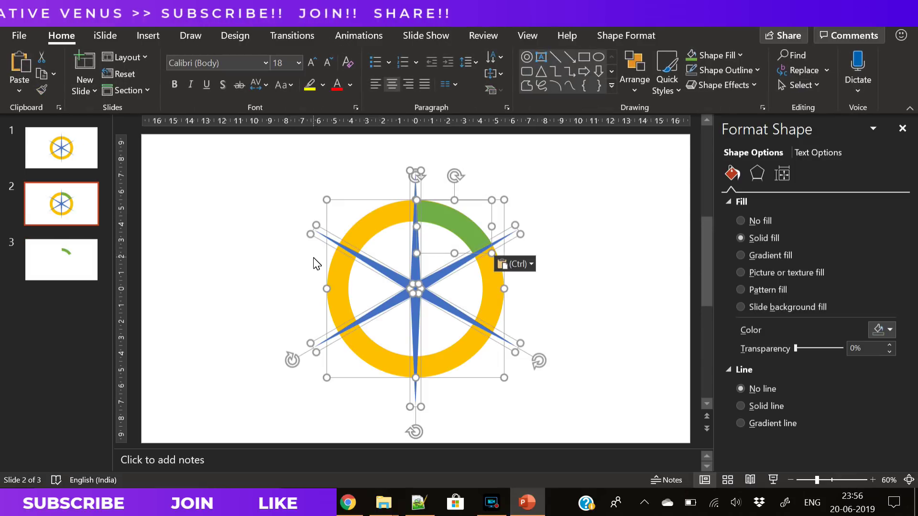
key("ctrl+g")
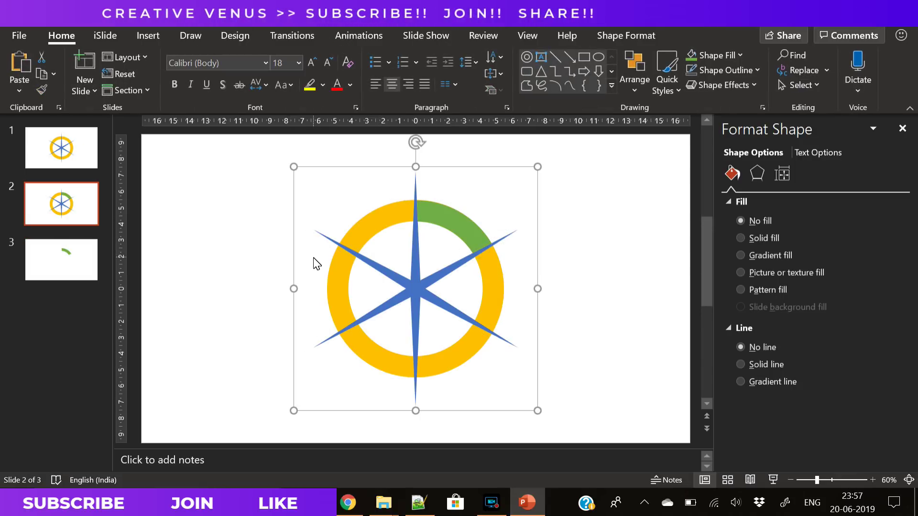
left_click(647, 38)
left_click(761, 90)
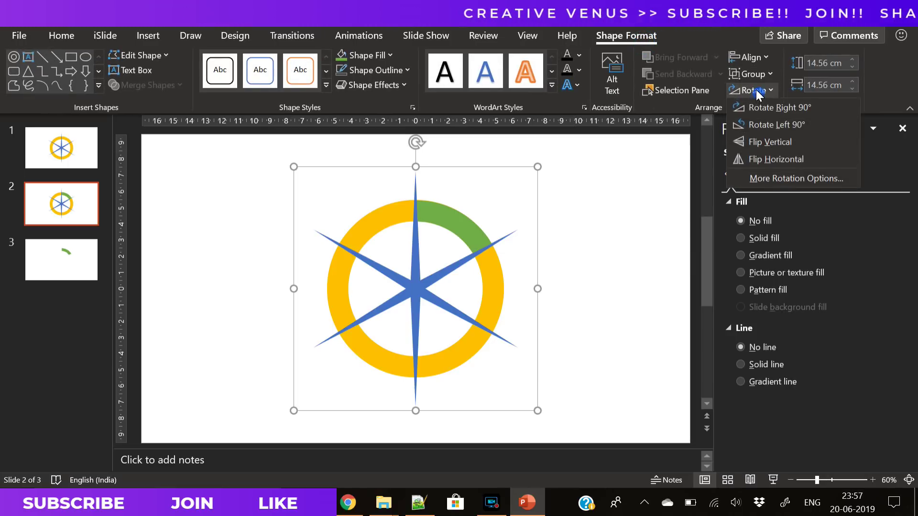
left_click(770, 176)
left_click(864, 254)
type("60")
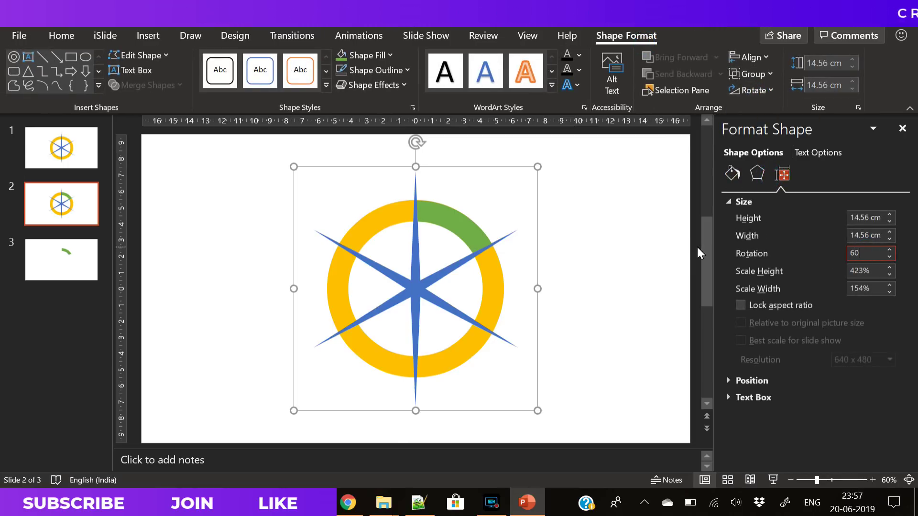
key("Return")
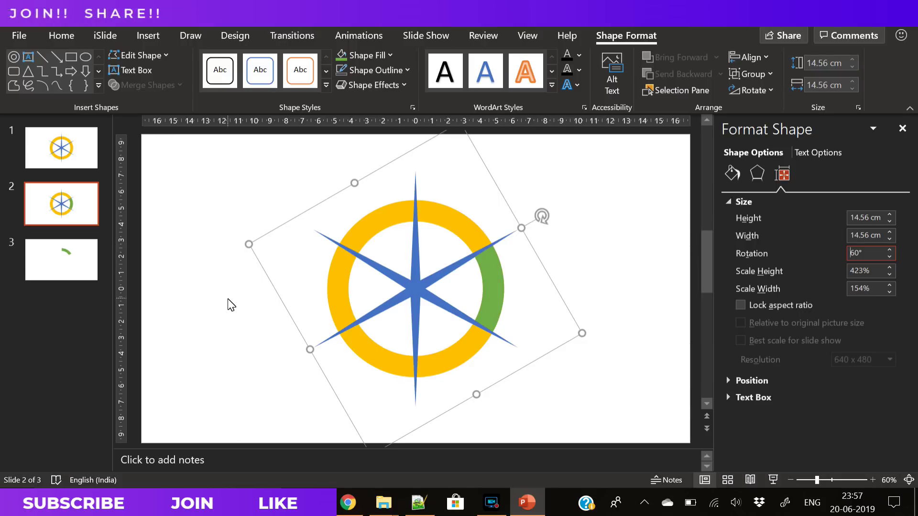
left_click(229, 300)
Paste a second arc copy and rotate the whole figure another 60°.
key("ctrl+v")
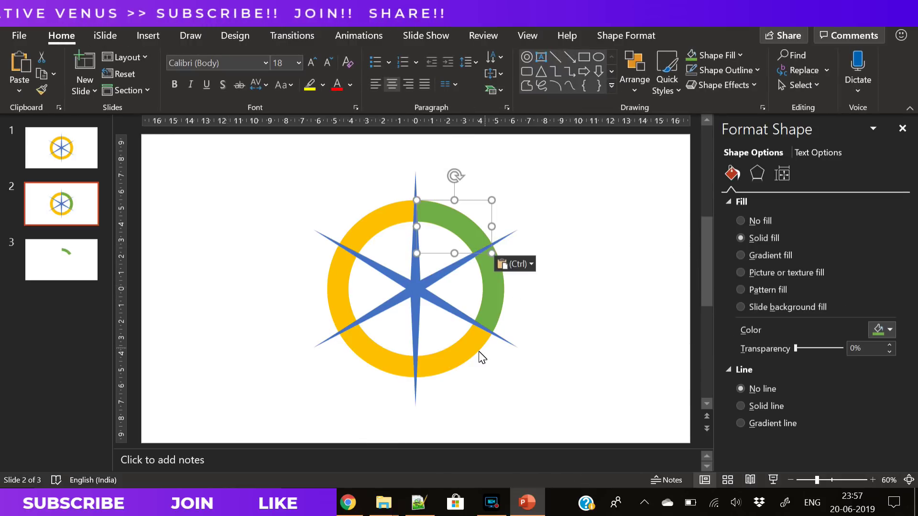
left_click(478, 353)
left_click(477, 353)
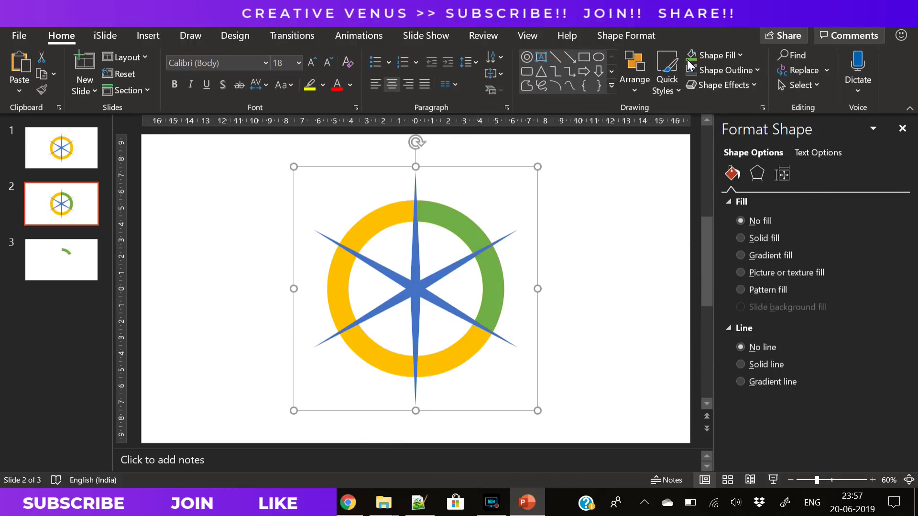
left_click(642, 38)
left_click(764, 91)
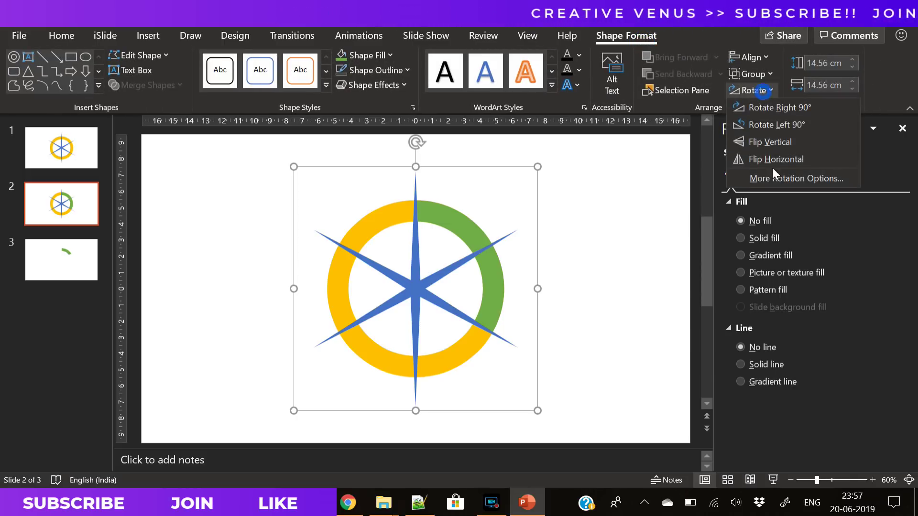
left_click(772, 179)
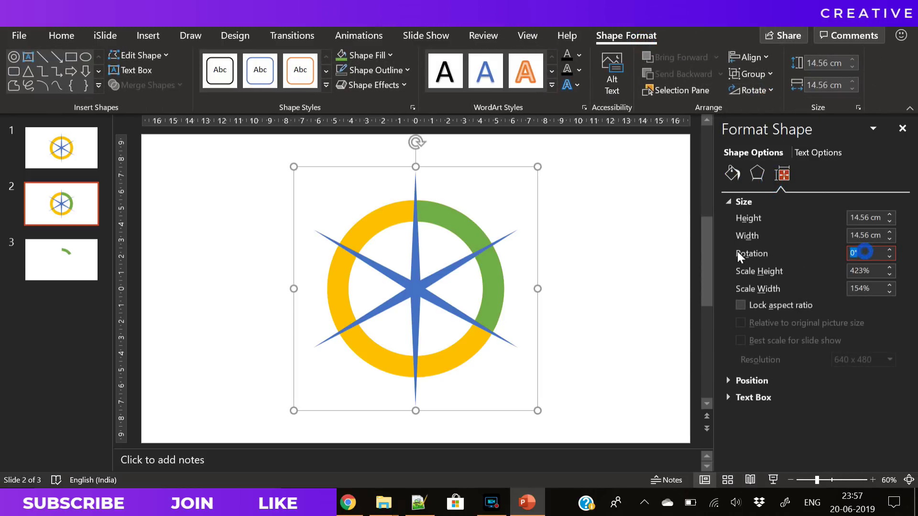
type("60")
key("Return")
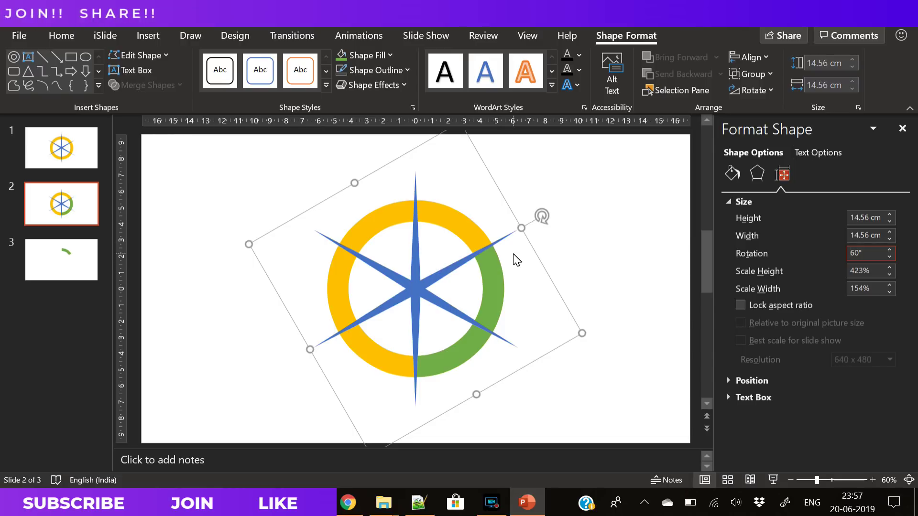
left_click(560, 250)
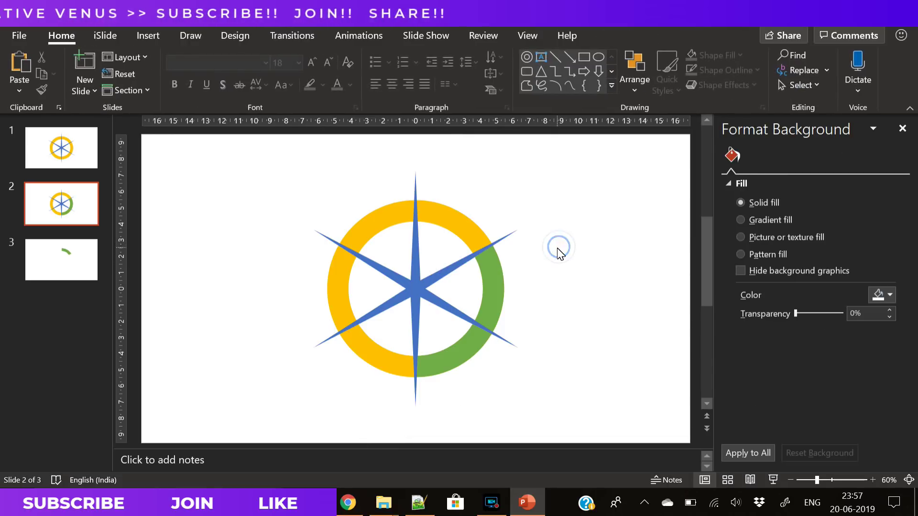
Paste a third arc copy, regroup all shapes, and rotate them 60°.
key("ctrl+v")
key("ctrl+a")
key("ctrl+g")
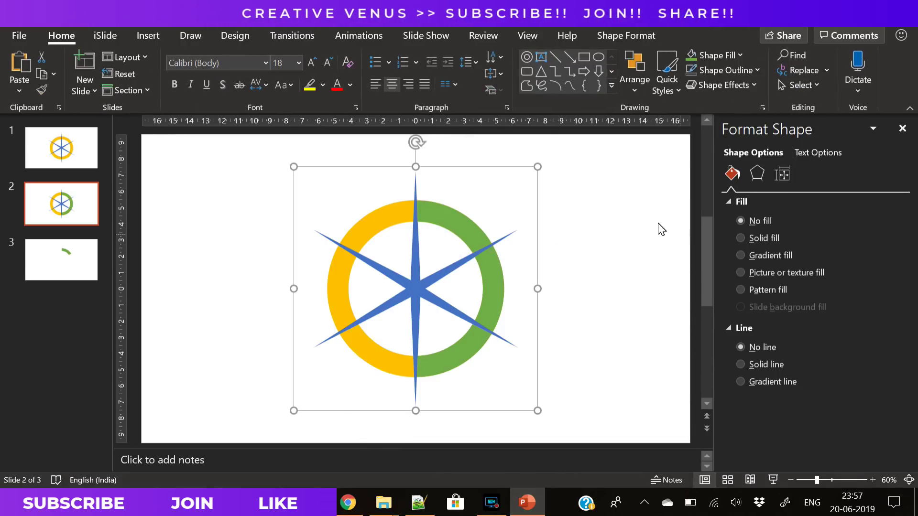
left_click(632, 38)
left_click(756, 90)
left_click(770, 177)
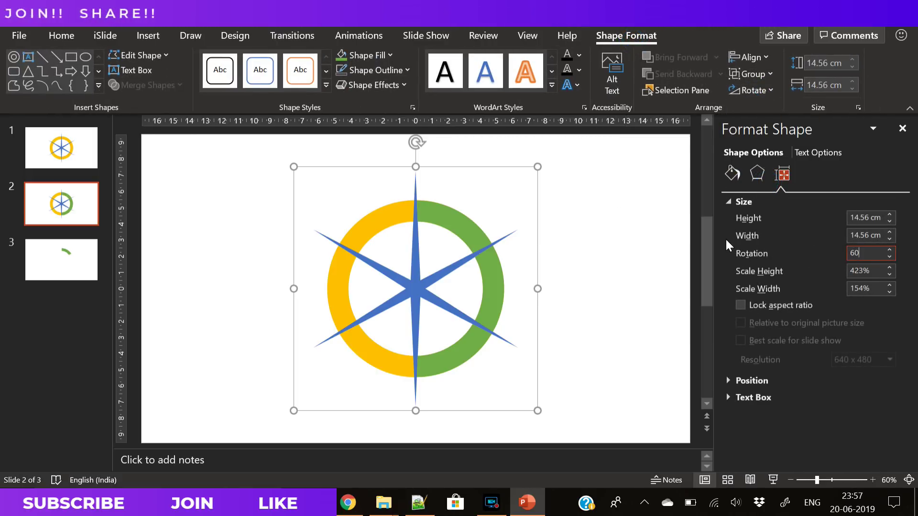
key("Return")
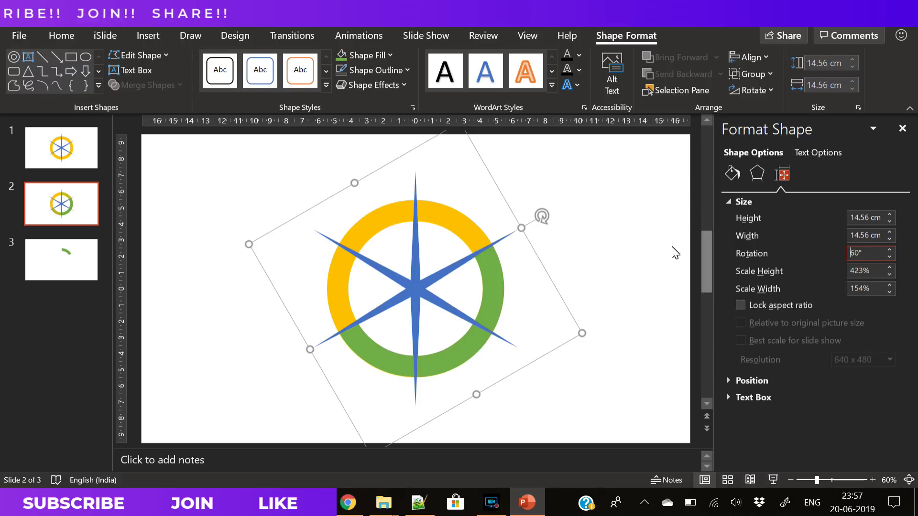
left_click(593, 254)
Add a fourth arc copy to the drawing and rotate the group by 60°.
key("Tab")
key("ctrl+v")
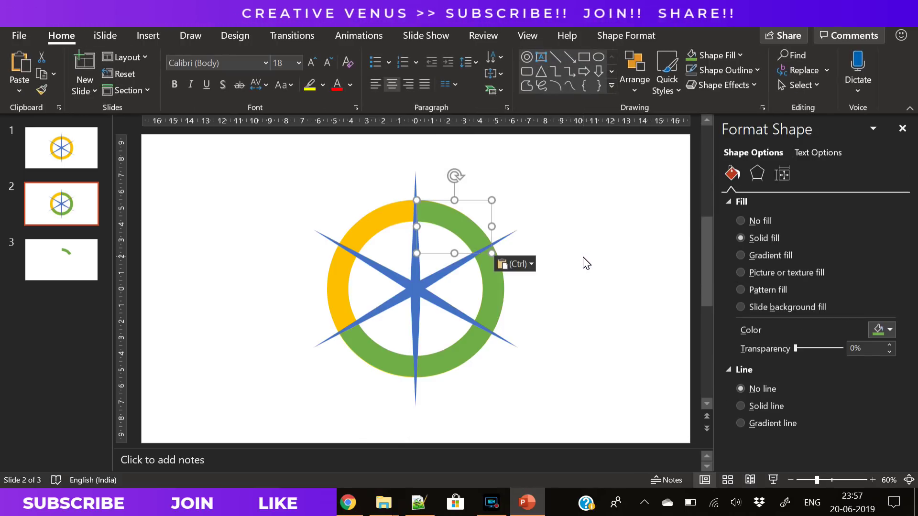
key("Tab")
key("Tab")
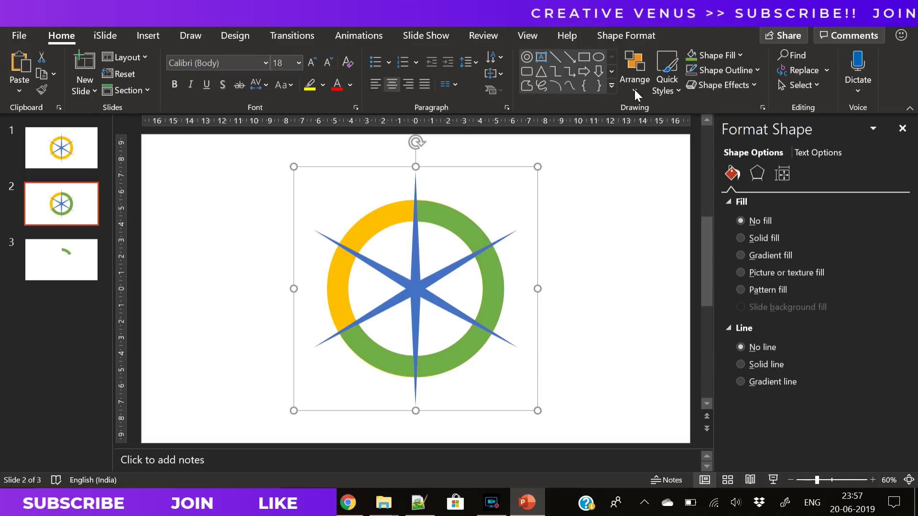
left_click(632, 31)
left_click(764, 91)
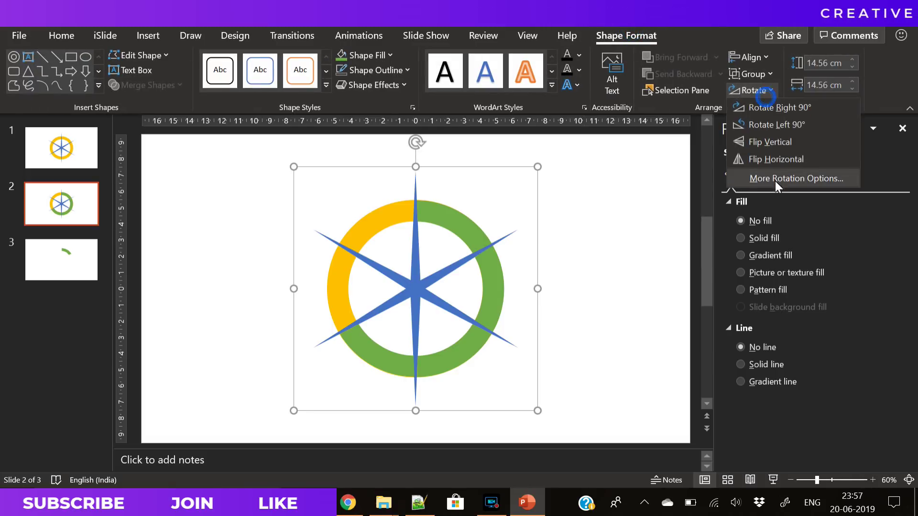
left_click(783, 176)
type("60")
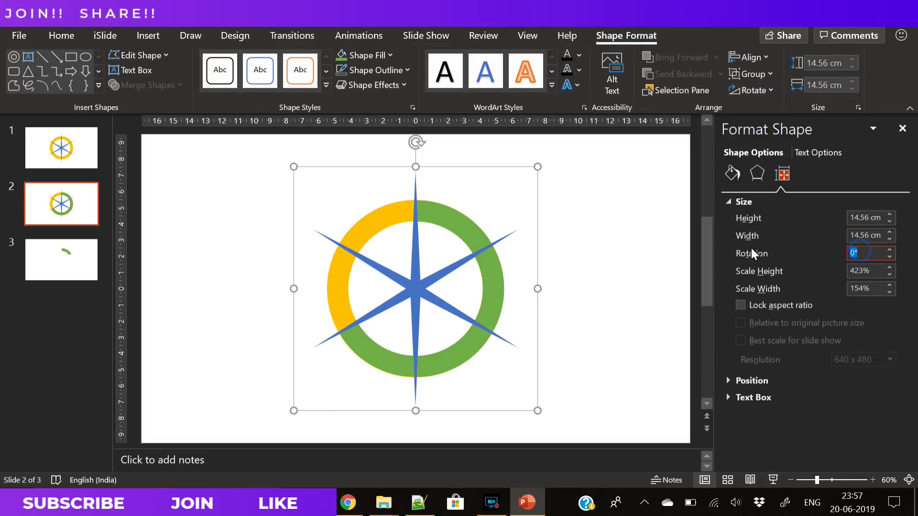
key("Return")
left_click(599, 253)
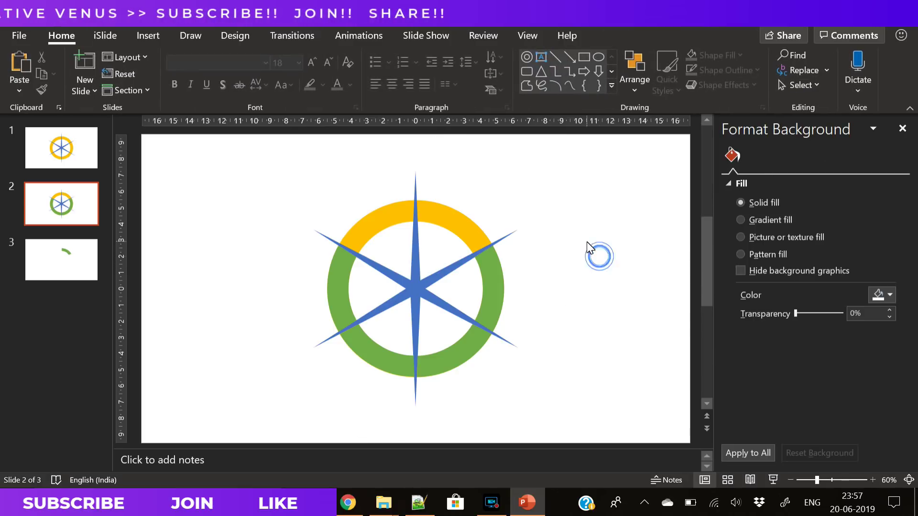
Add a fifth arc copy, rotate 60° again, and paste the final arc piece.
key("Tab")
key("ctrl+v")
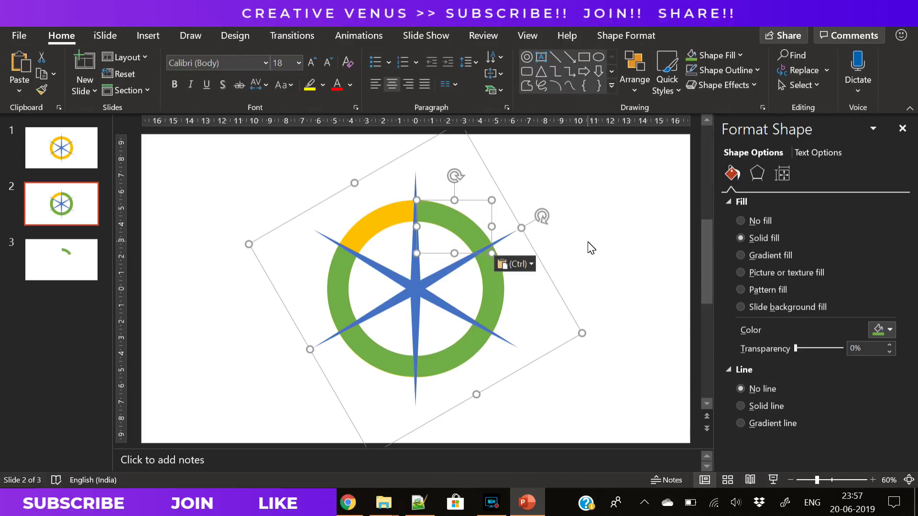
key("ctrl+z")
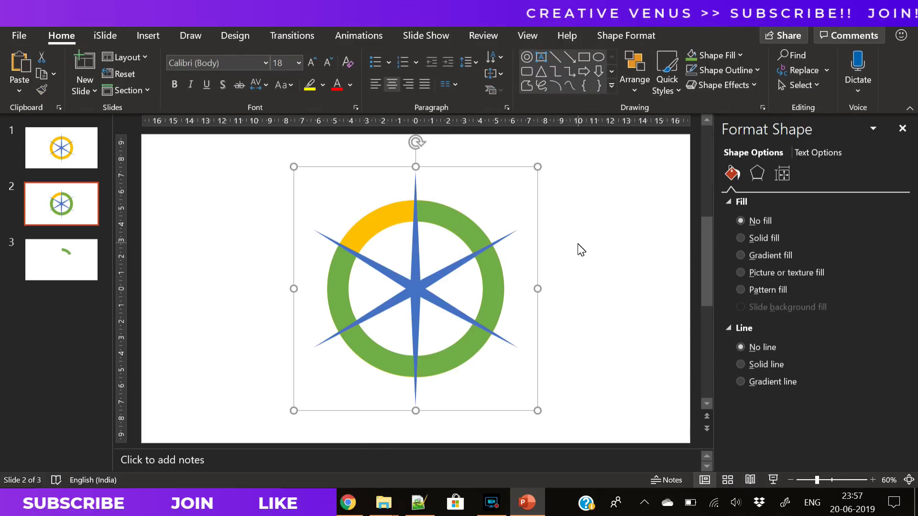
left_click(627, 36)
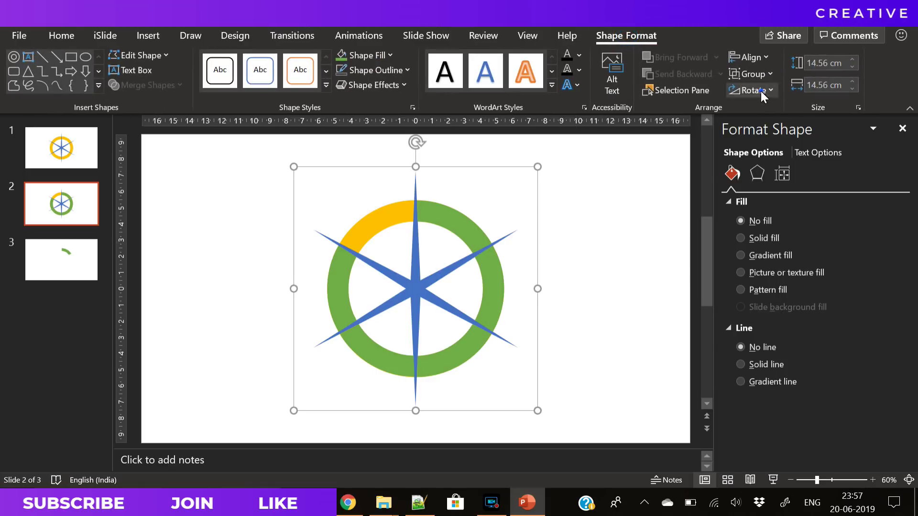
left_click(752, 90)
left_click(764, 177)
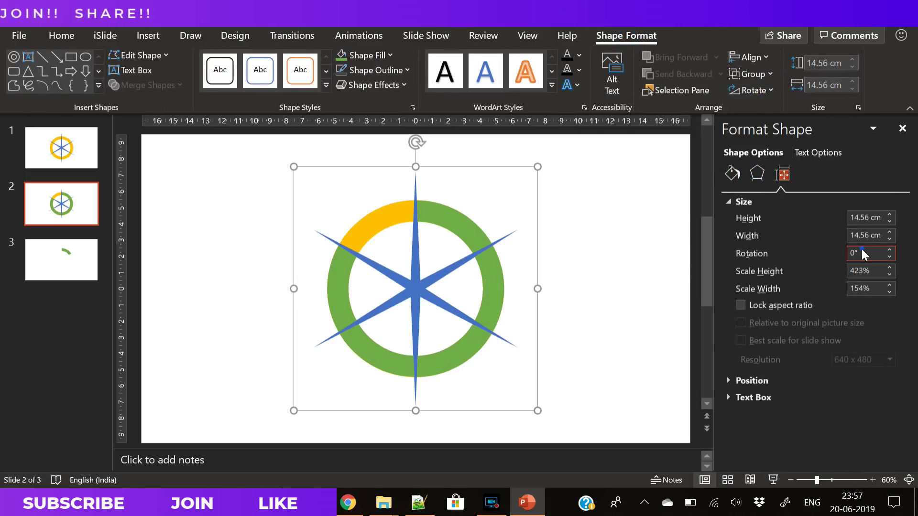
type("60")
key("Return")
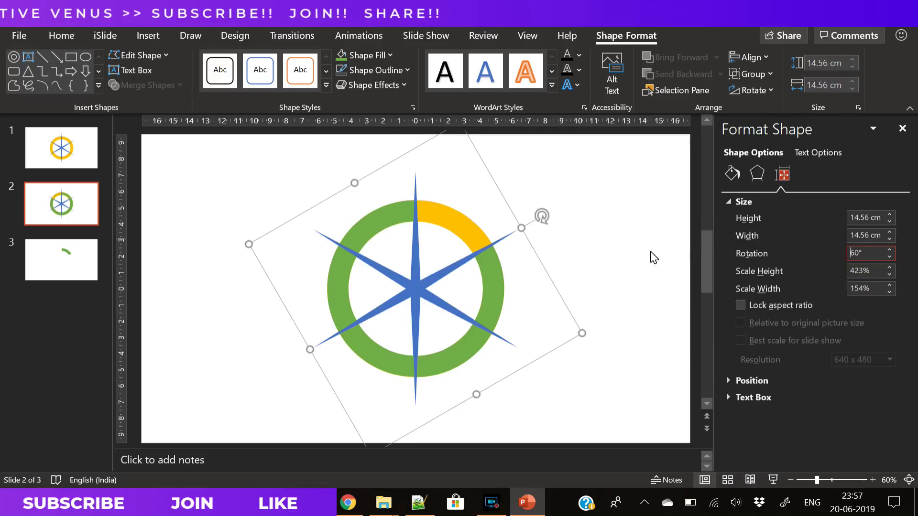
left_click(582, 245)
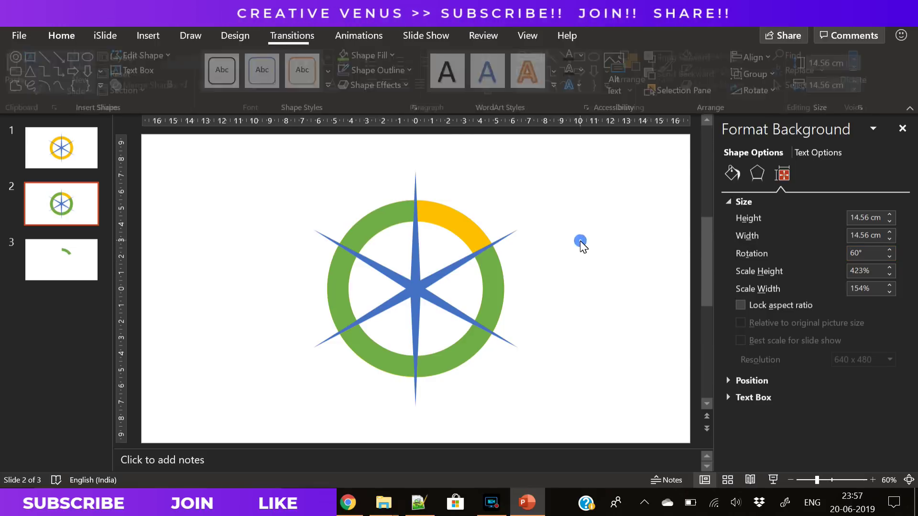
key("ctrl+v")
left_click(492, 276, "shift")
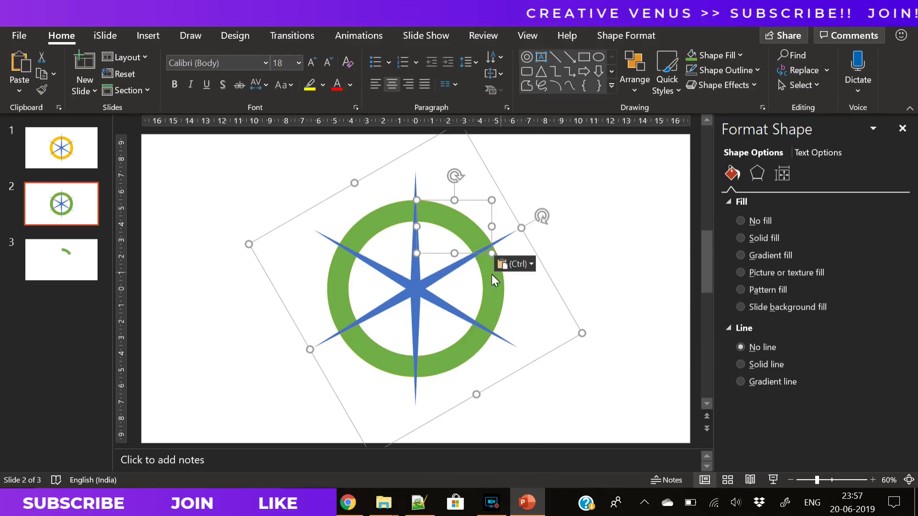
Ungroup the drawing, then regroup it with the piece near the star's top.
right_click(498, 277)
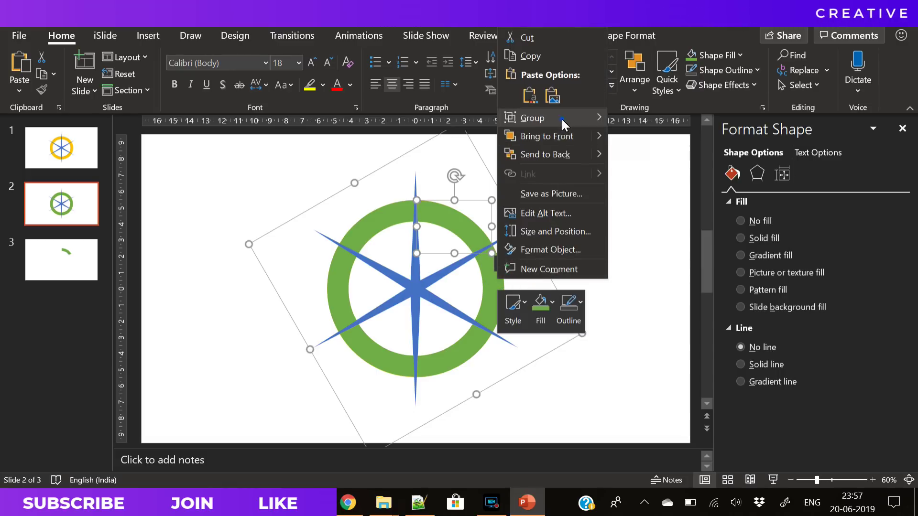
mouse_move(562, 119)
left_click(643, 157)
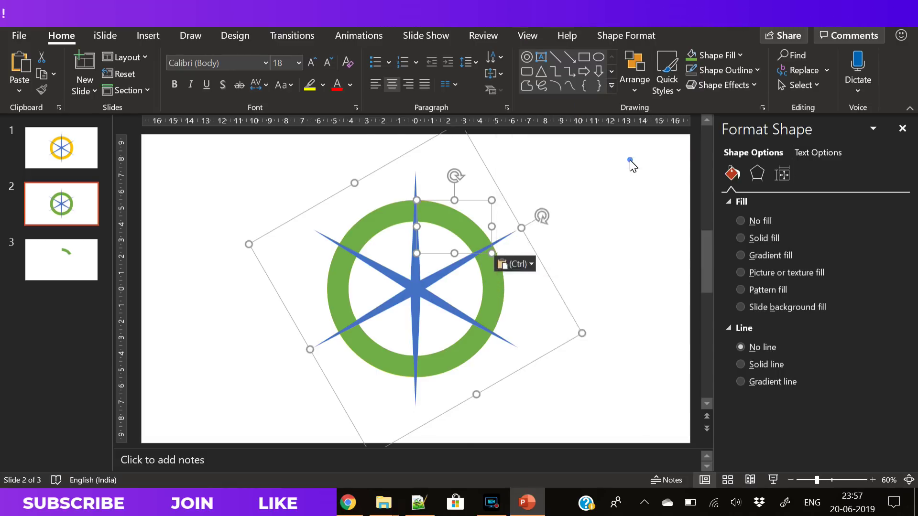
left_click(463, 226, "shift")
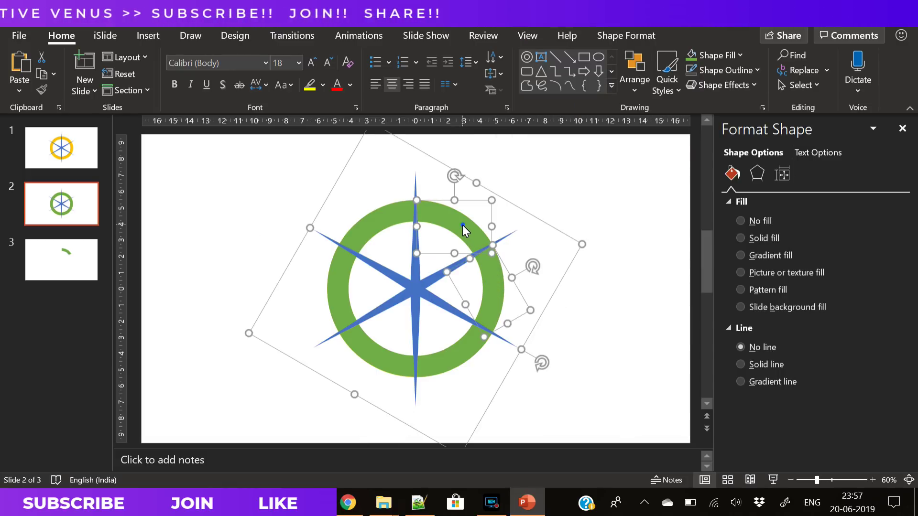
right_click(463, 225)
mouse_move(517, 314)
left_click(596, 348)
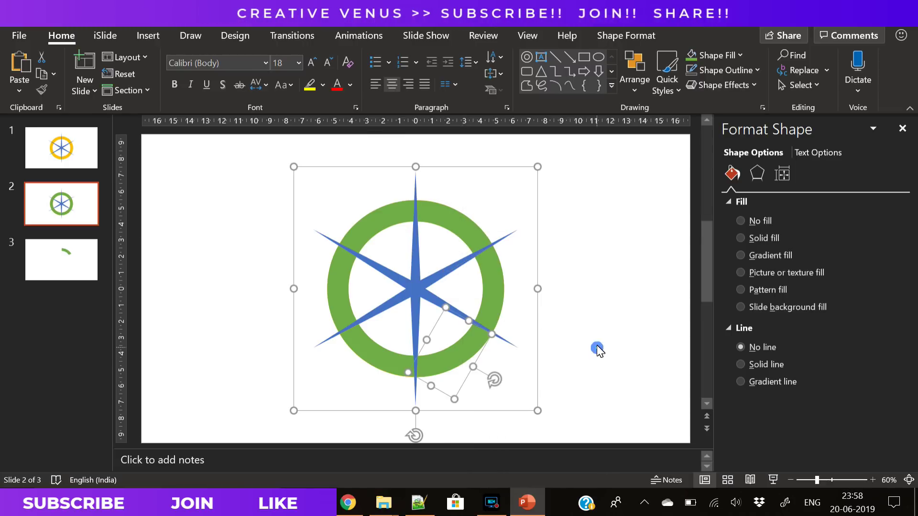
Ungroup the three remaining nested groups until every shape stands separate.
right_click(542, 232)
mouse_move(592, 321)
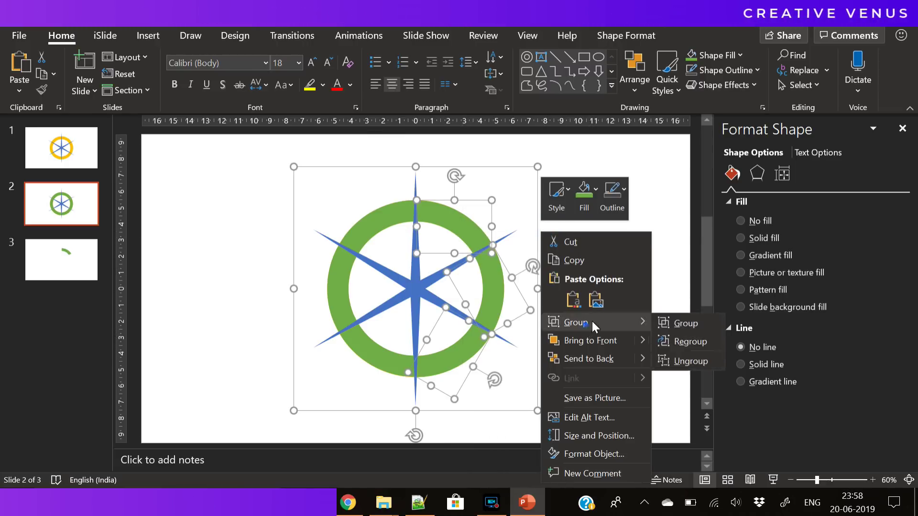
left_click(667, 362)
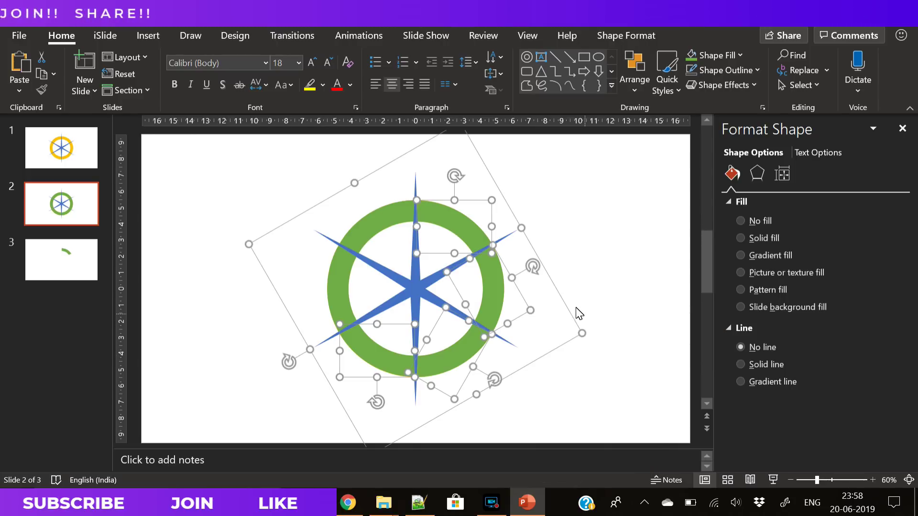
right_click(523, 233)
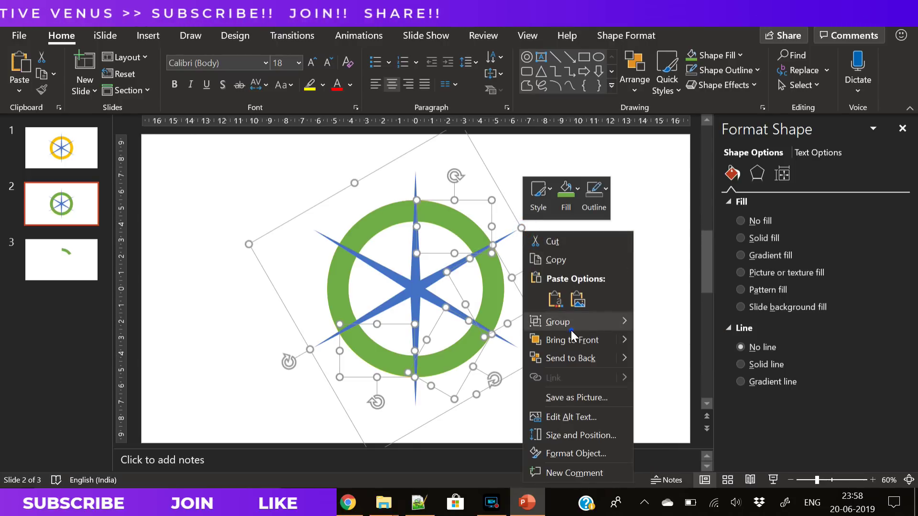
mouse_move(571, 325)
left_click(664, 366)
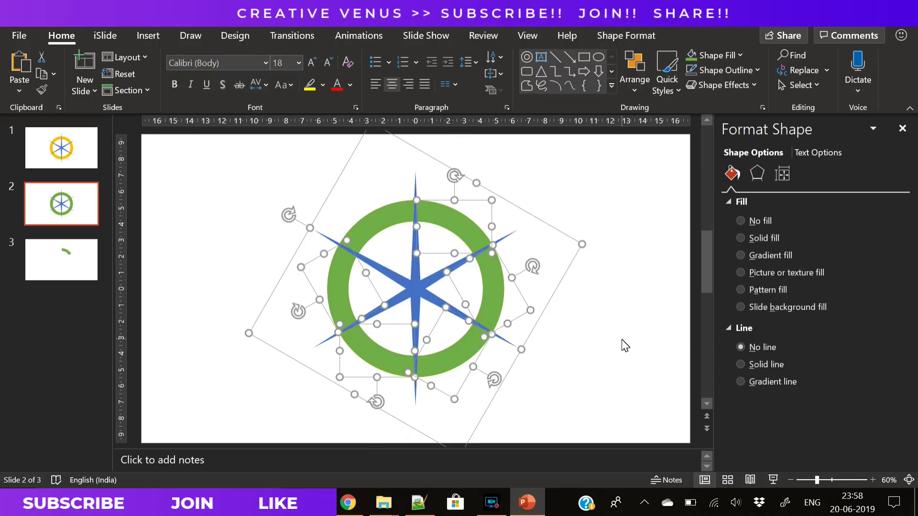
right_click(584, 245)
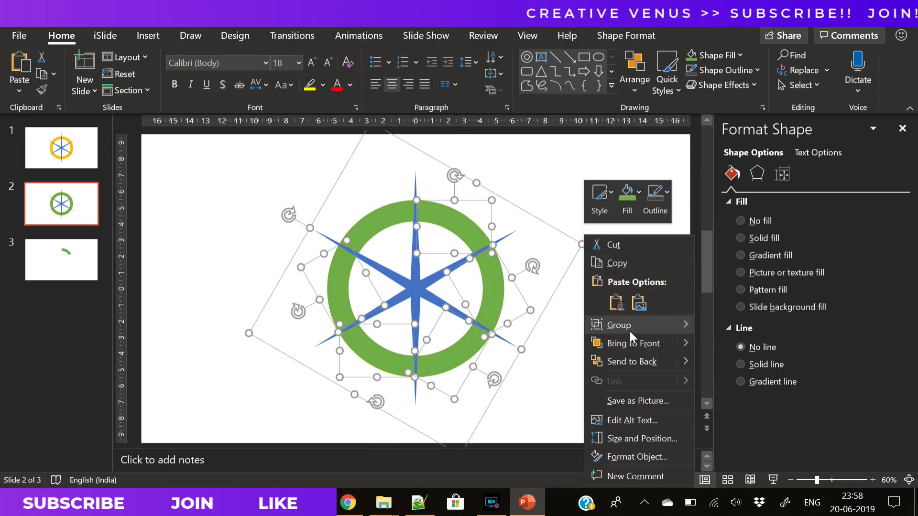
mouse_move(629, 329)
left_click(720, 367)
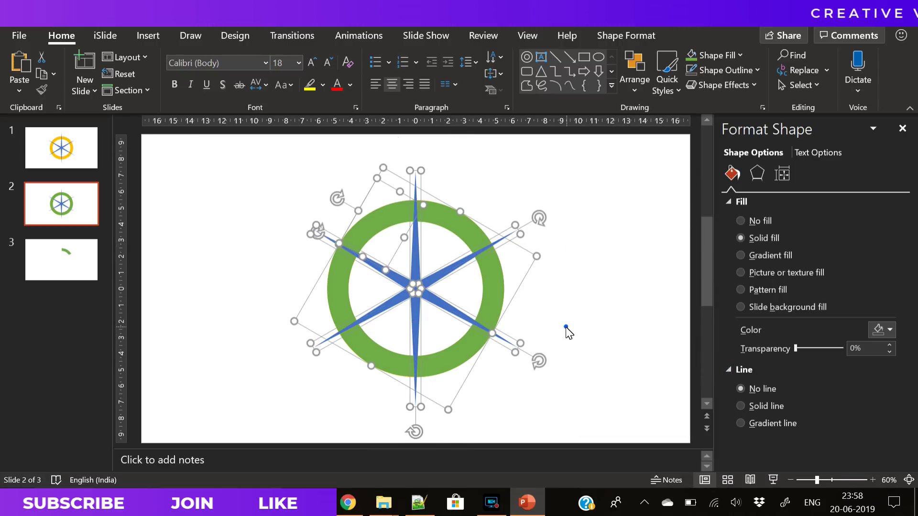
left_click(566, 328)
Delete the three blue spokes and the rotated shape carrying the yellow ticks.
key("Delete")
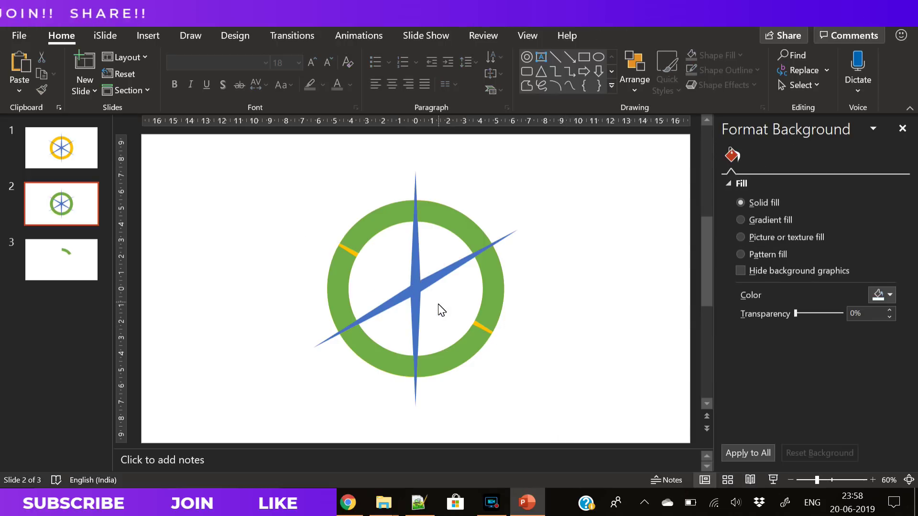
left_click(412, 309)
key("Delete")
left_click(433, 287)
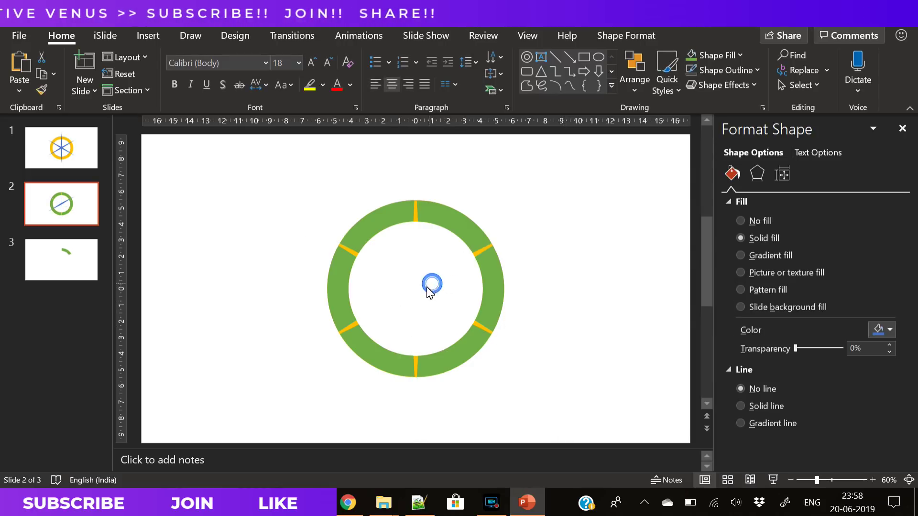
key("Delete")
left_click(477, 251)
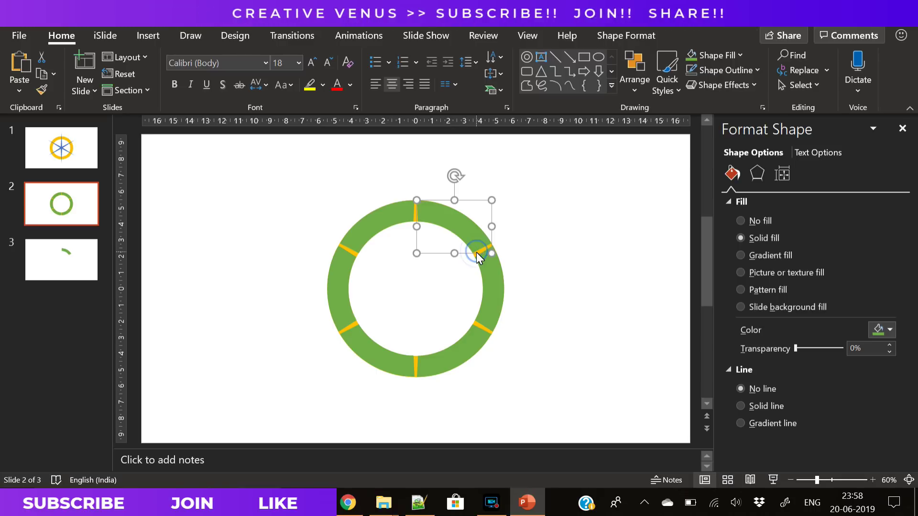
left_click(545, 260)
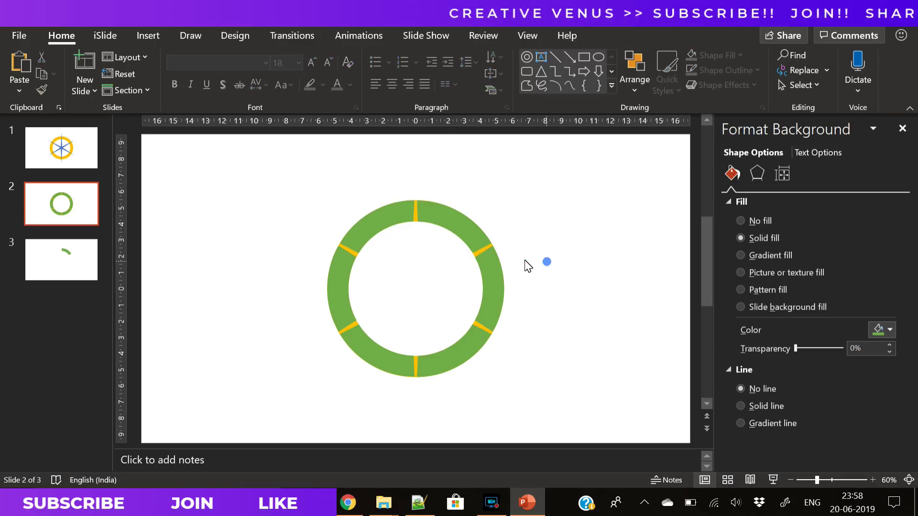
left_click(477, 255)
key("Delete")
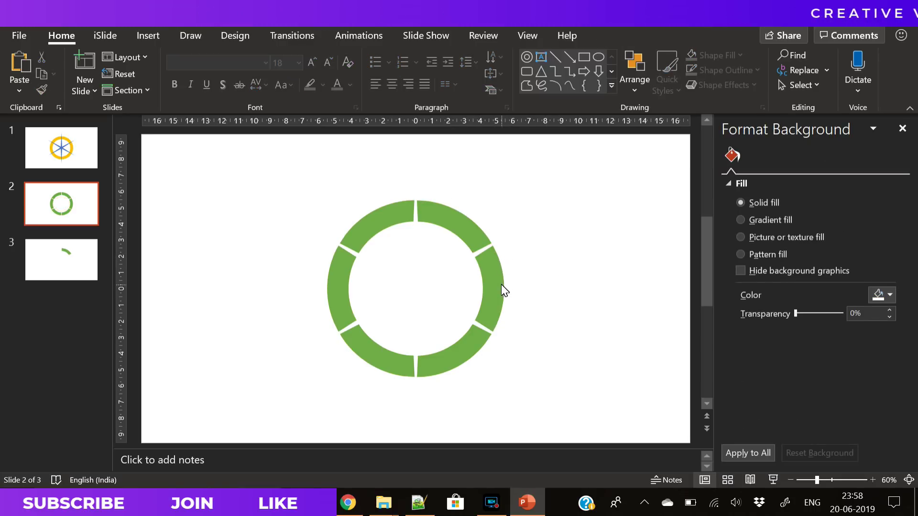
Select all the ring segments, fill them gold, and group them.
left_click(499, 284)
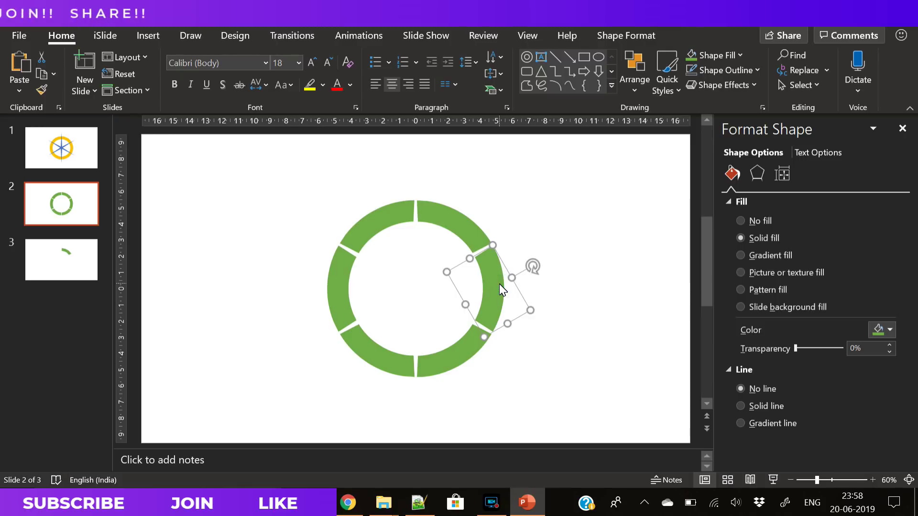
key("ctrl+a")
left_click(624, 34)
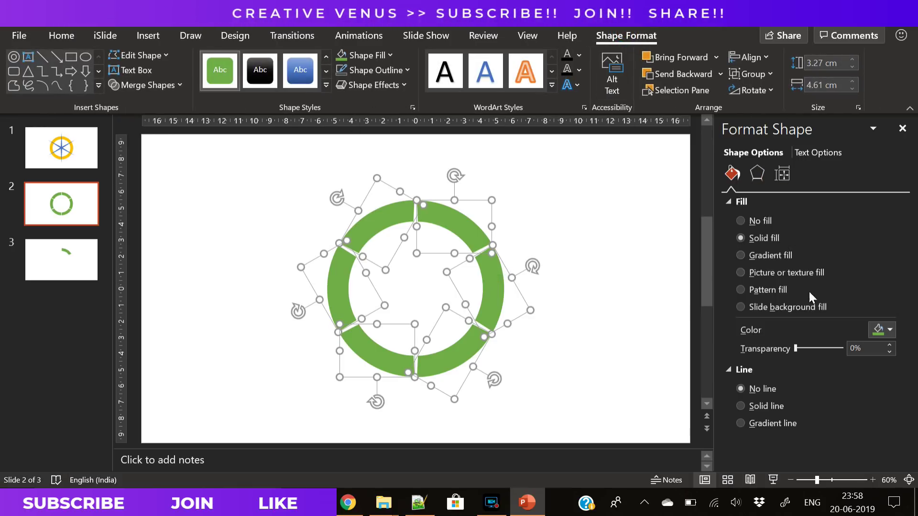
left_click(871, 328)
left_click(829, 240)
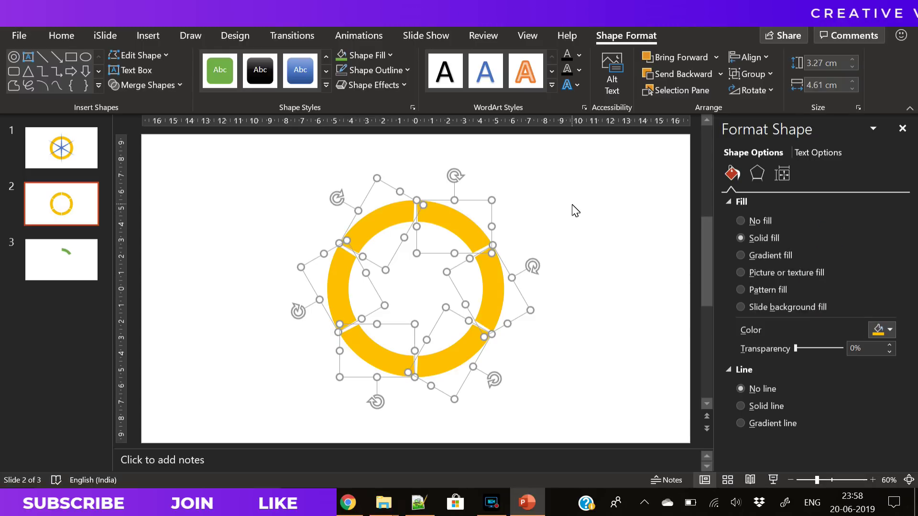
key("ctrl+g")
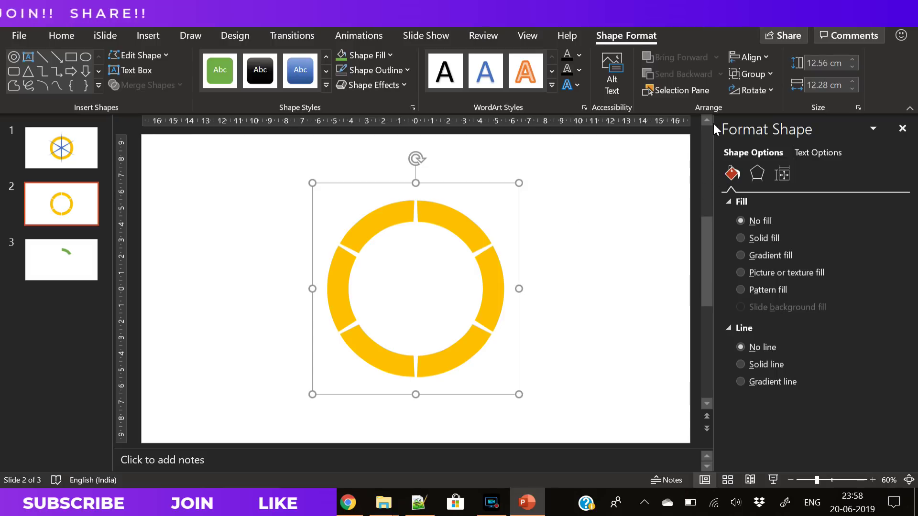
Apply the Isometric Top Up 3-D rotation preset and a Standard material to the ring.
left_click(757, 173)
left_click_drag(903, 301, 907, 415)
left_click(877, 366)
left_click(843, 104)
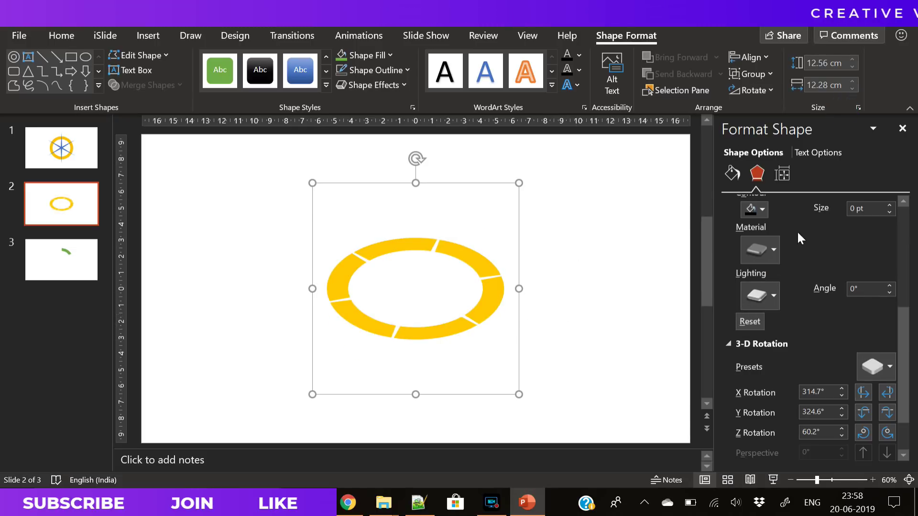
left_click(772, 257)
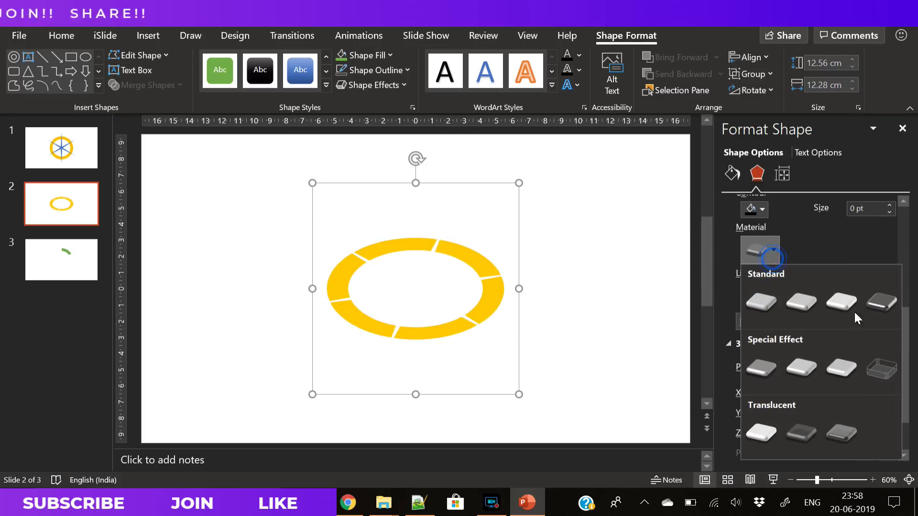
left_click(862, 306)
Set the ring's 3-D extrusion depth to 100 pt.
scroll(833, 275, "up", 5)
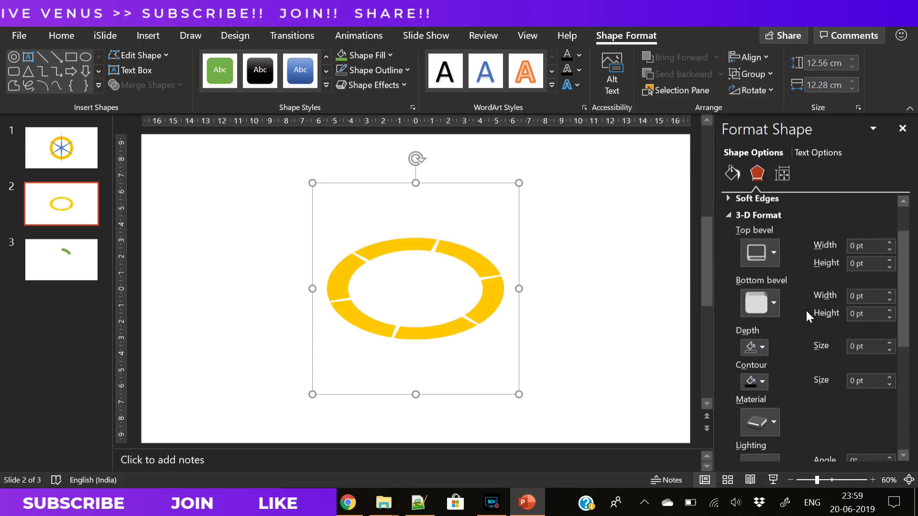
left_click(890, 378)
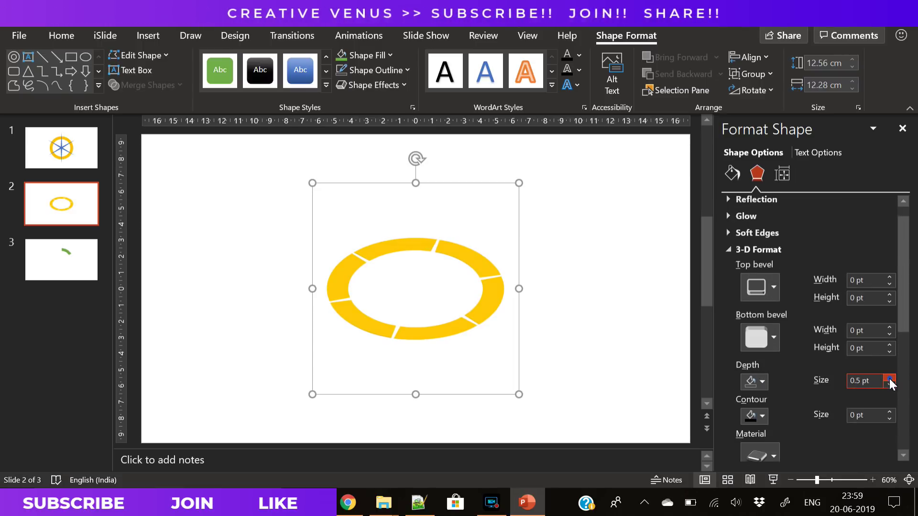
left_click(890, 378)
left_click(889, 378)
left_click(889, 378)
left_click(889, 377)
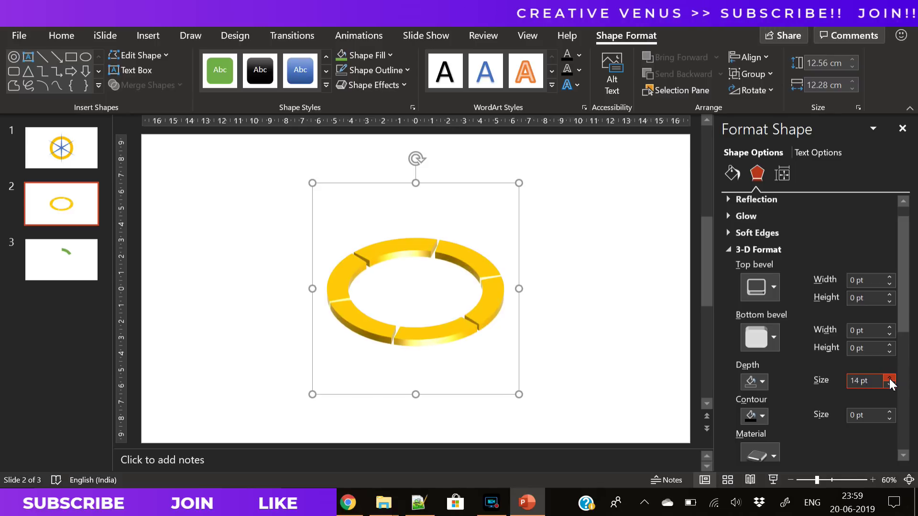
left_click(889, 378)
left_click_drag(889, 378, 890, 379)
triple_click(873, 381)
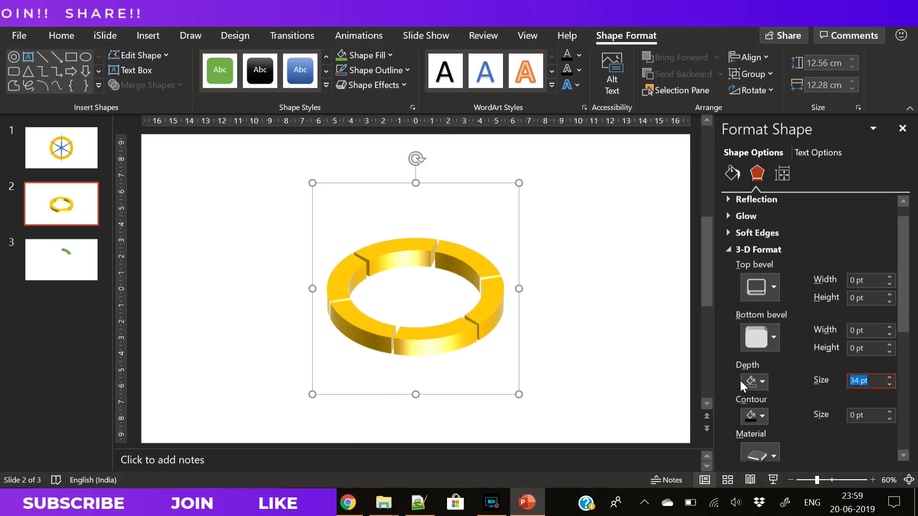
type("100")
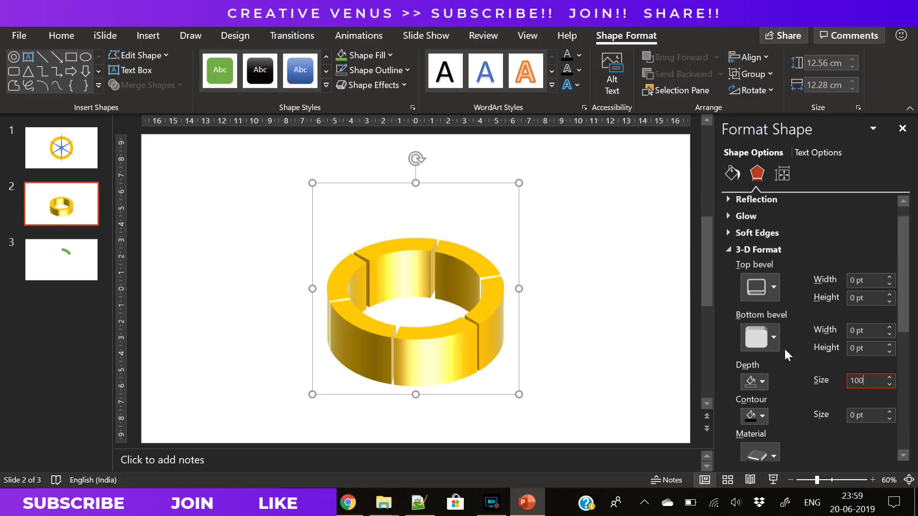
Set the ring's lighting angle to 0° and deselect to view the result.
left_click_drag(903, 275, 897, 320)
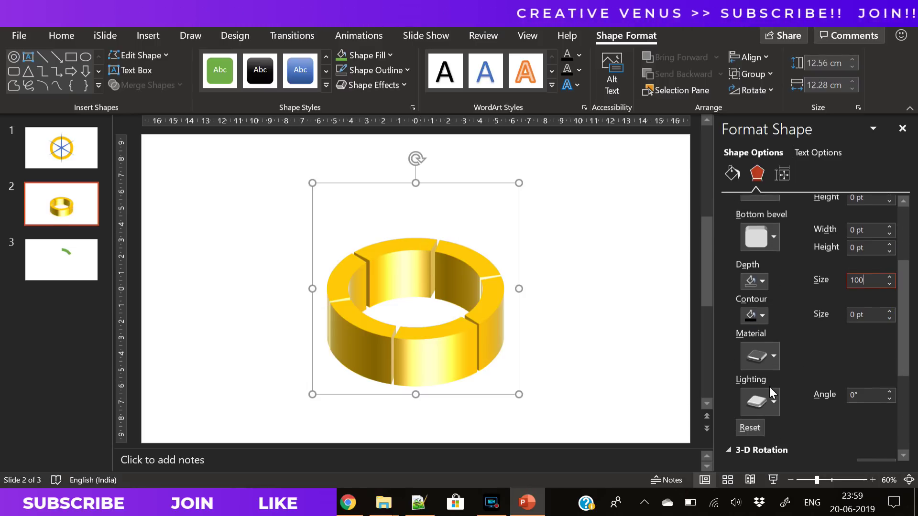
left_click(890, 392)
left_click(890, 392)
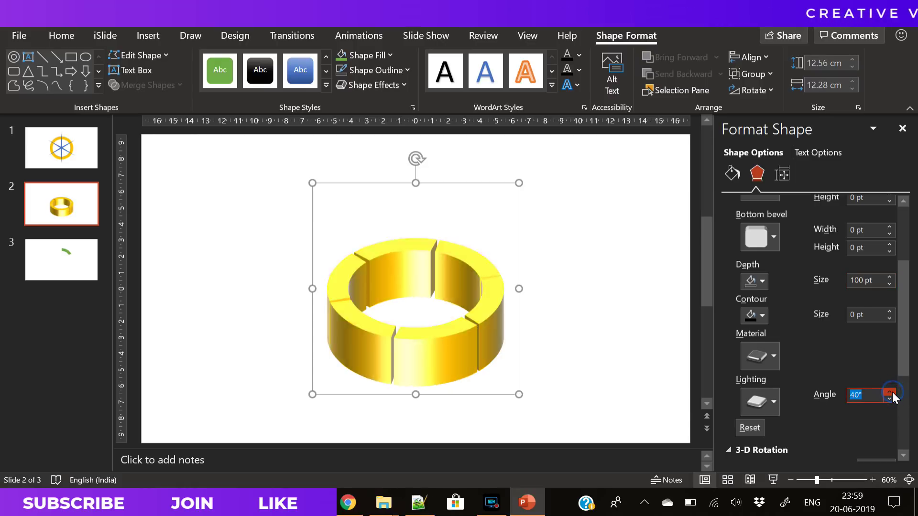
left_click(890, 392)
left_click(890, 392)
left_click(890, 392)
left_click(890, 392)
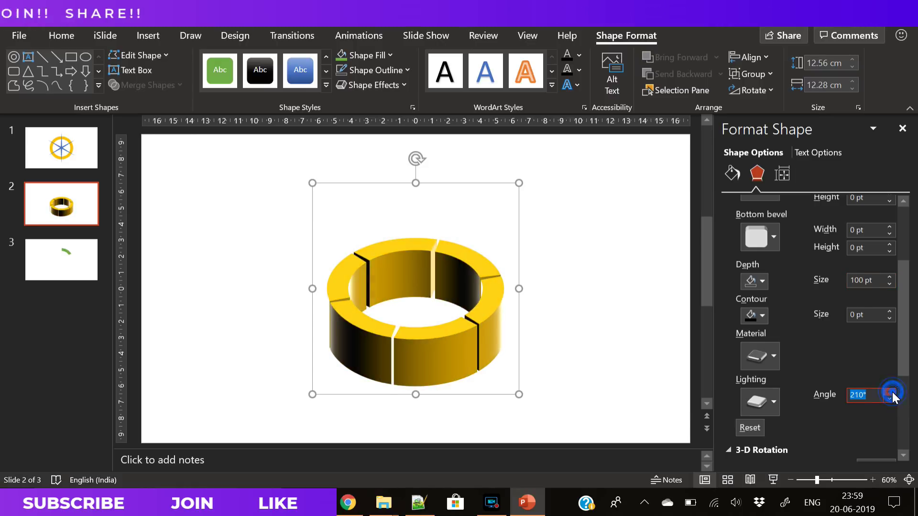
left_click(891, 392)
left_click(890, 392)
left_click(890, 399)
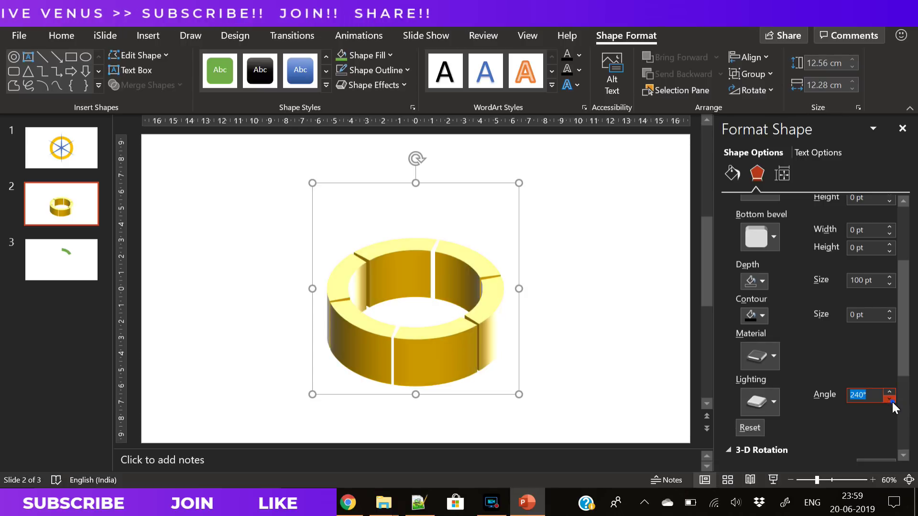
left_click(890, 400)
left_click(891, 400)
type("0")
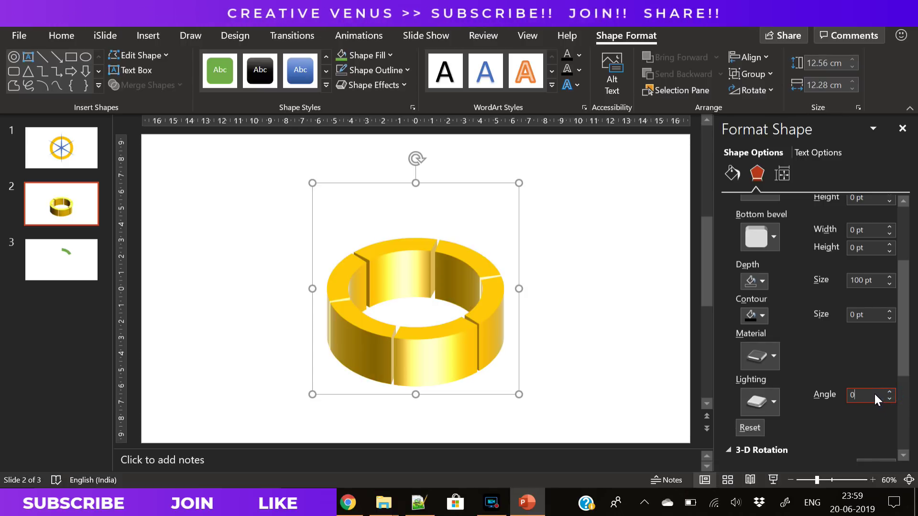
left_click(433, 397)
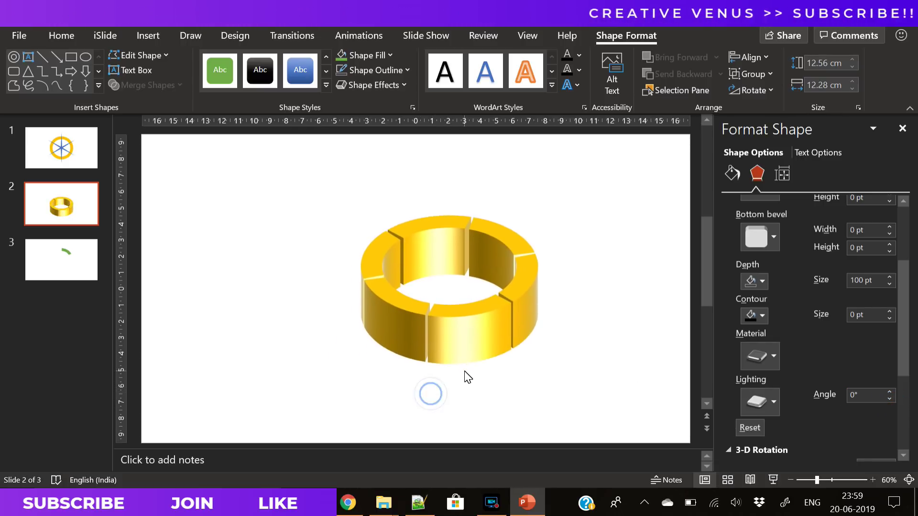
Draw a new circle over the gold ring with the Oval shape.
left_click(430, 375)
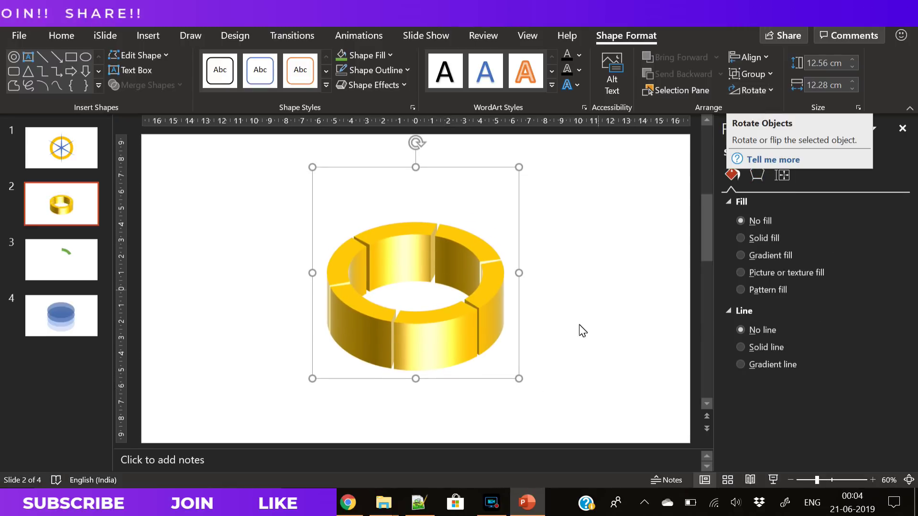
left_click(149, 36)
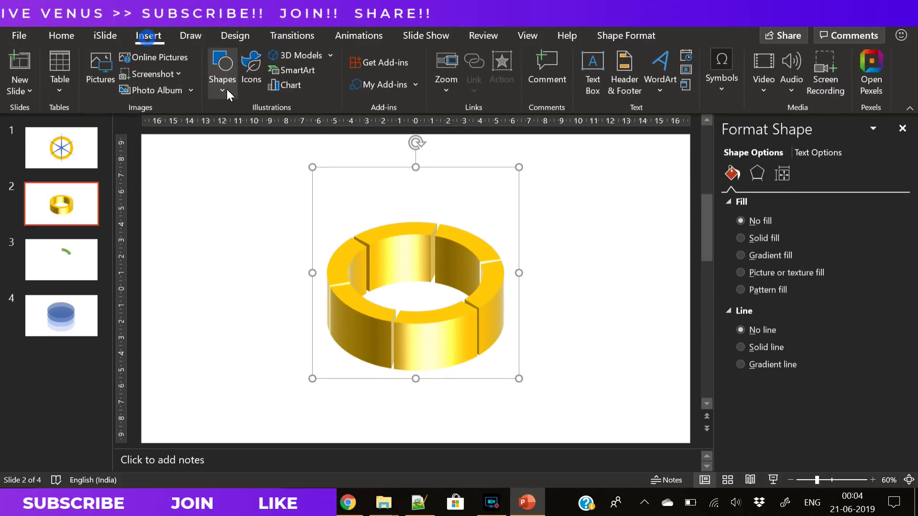
left_click(223, 77)
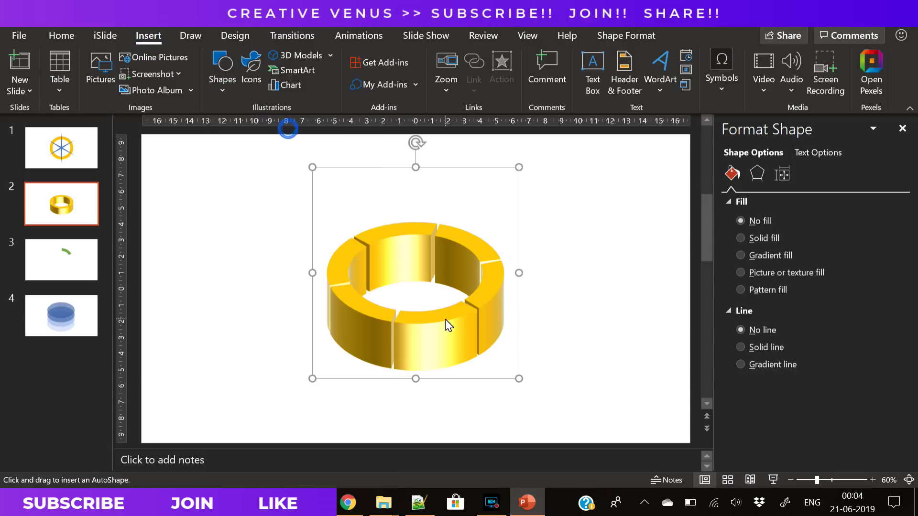
left_click_drag(414, 354, 493, 366)
left_click_drag(437, 371, 429, 323)
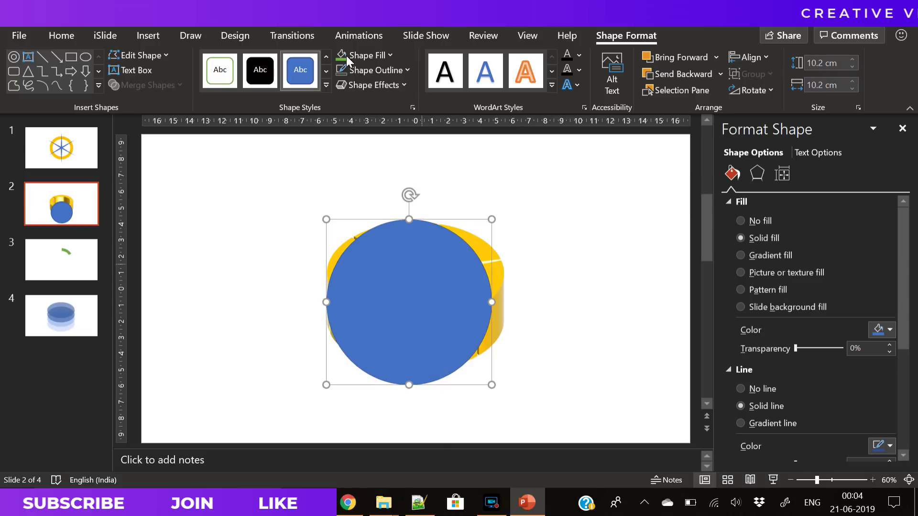
Tilt the circle with the 3-D rotation preset and enlarge it to 14.14 cm below the ring.
left_click(754, 90)
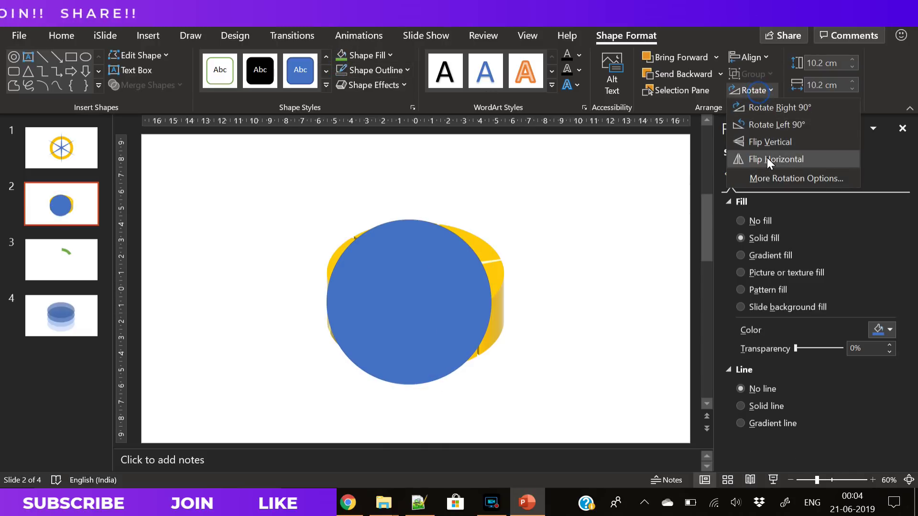
left_click(770, 178)
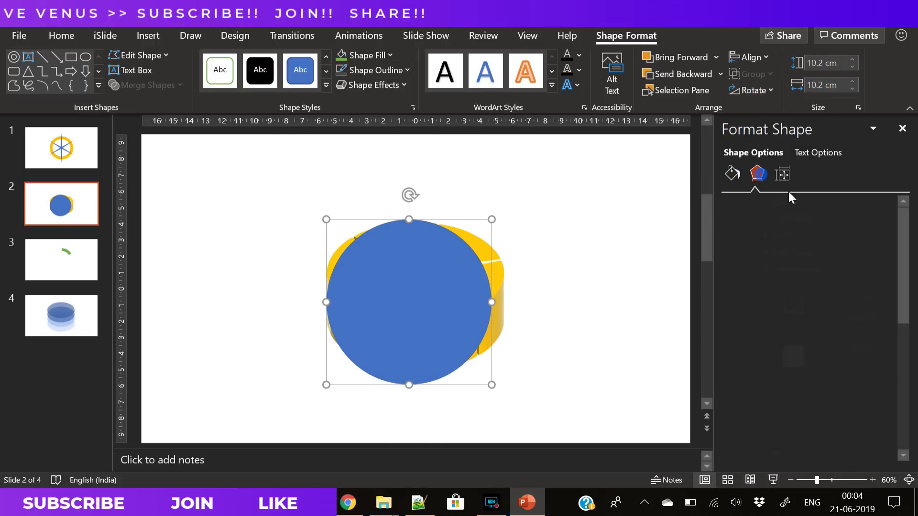
scroll(794, 325, "down", 5)
left_click(873, 306)
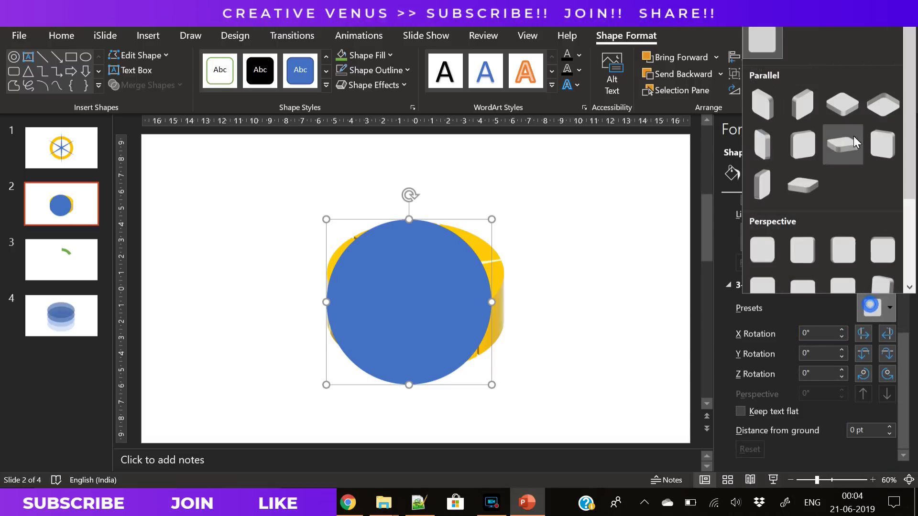
left_click(848, 138)
mouse_move(426, 309)
left_mouse_down()
mouse_move(445, 357)
mouse_move(432, 350)
mouse_move(432, 322)
left_mouse_up()
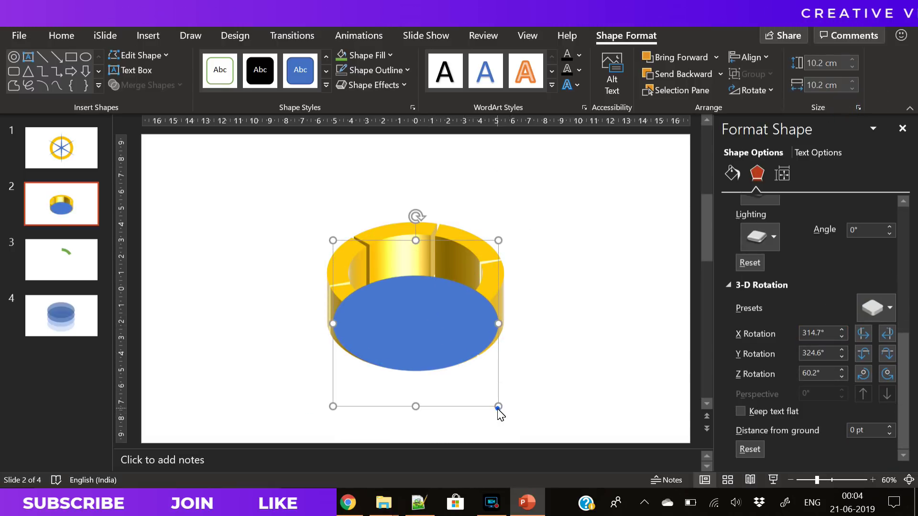
left_click_drag(499, 406, 531, 438)
Send the ellipse behind the gold ring and centre it under the ring.
right_click(439, 366)
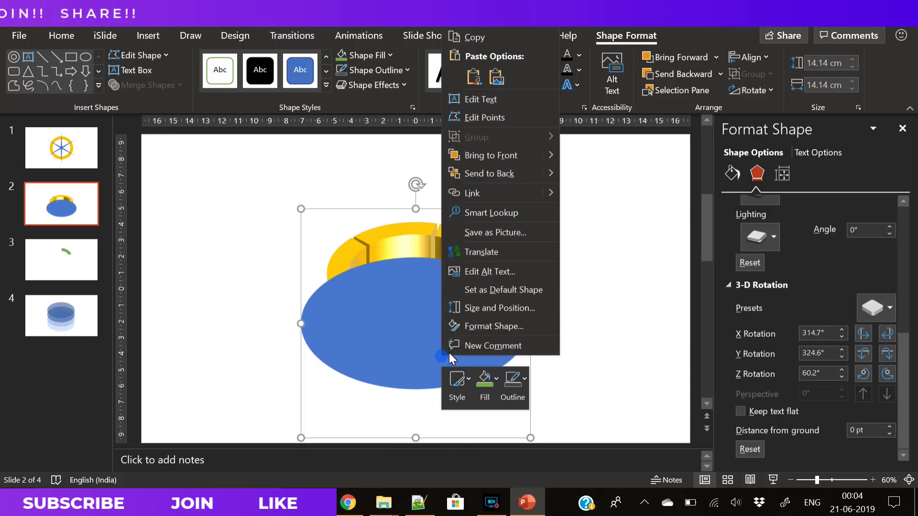
left_click(486, 175)
left_click_drag(464, 377, 463, 385)
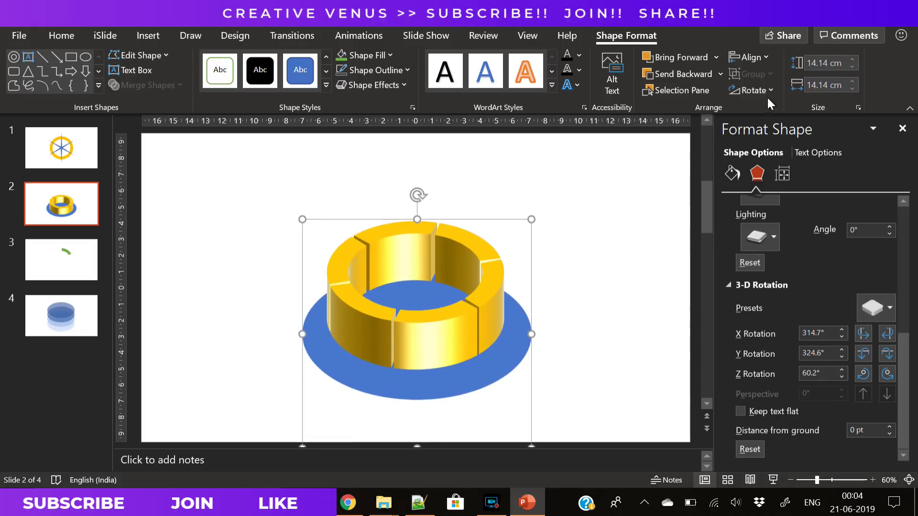
left_click(757, 58)
left_click(761, 56)
left_click(761, 57)
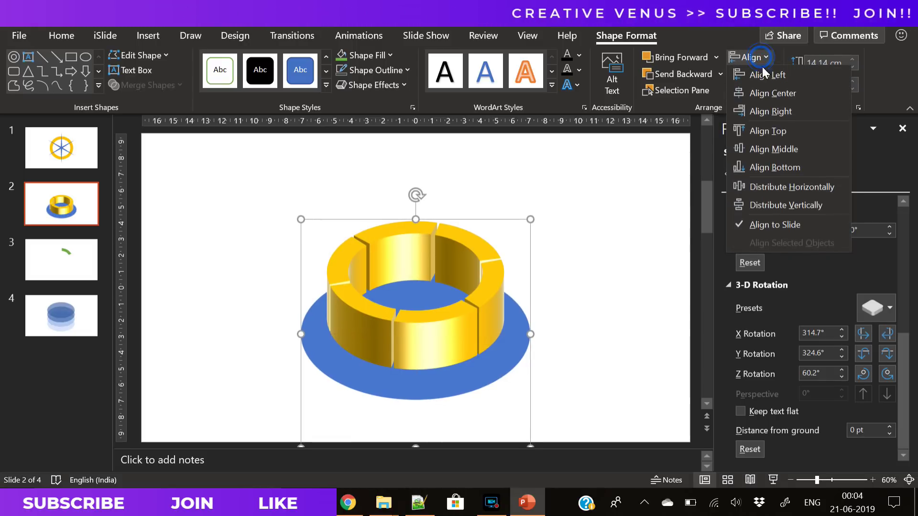
left_click(604, 268)
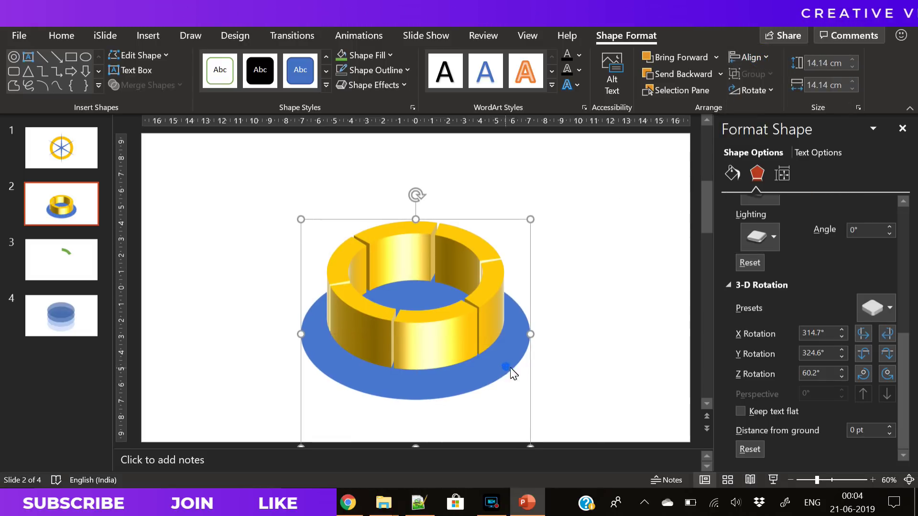
Fill the base ellipse with a pale light blue-grey tint.
left_click(732, 173)
left_click(881, 330)
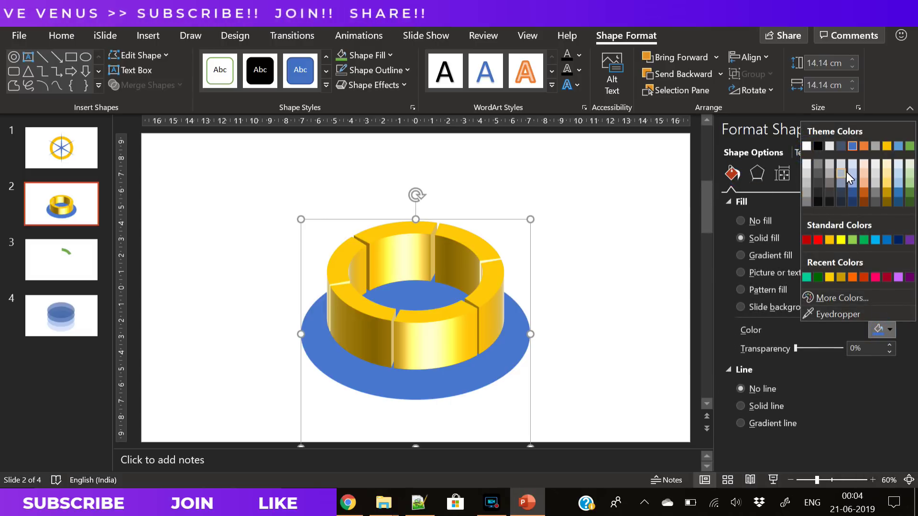
left_click(843, 172)
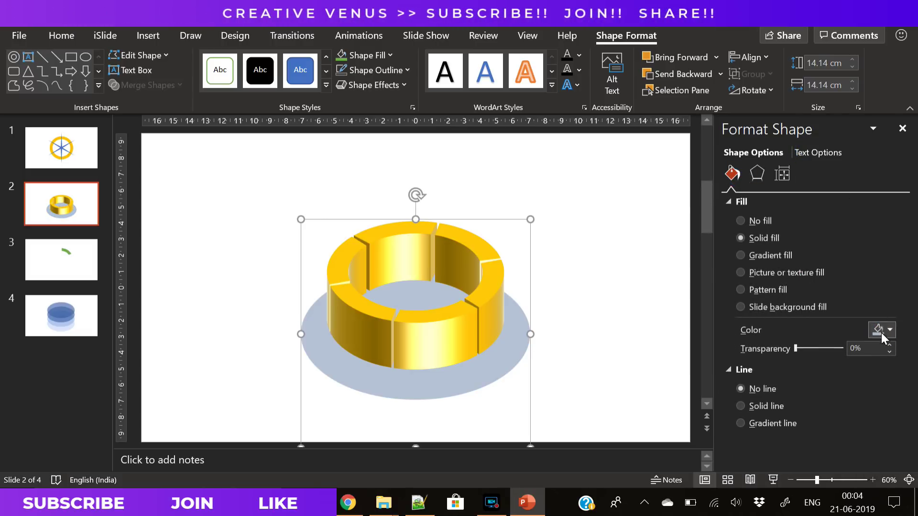
left_click(881, 331)
left_click(841, 164)
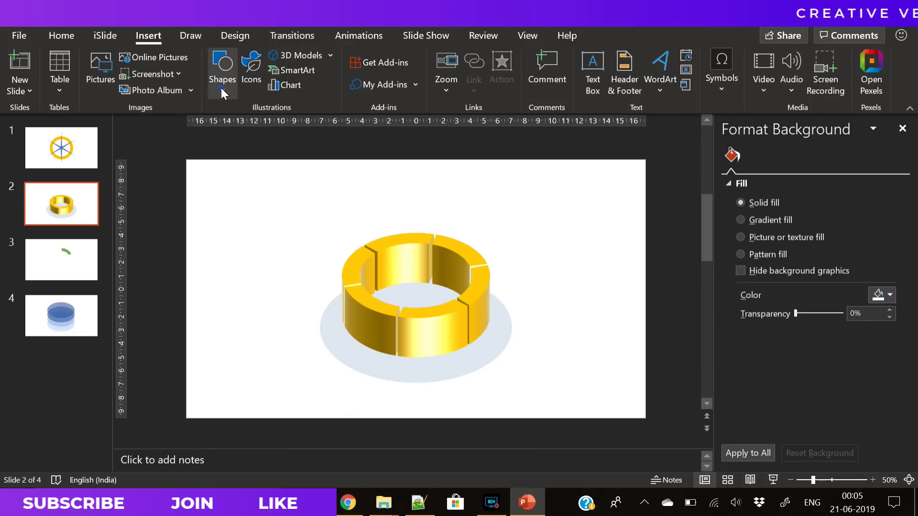
left_click(221, 87)
Draw a tall rectangle centred over the gold ring and remove its outline.
left_click(272, 125)
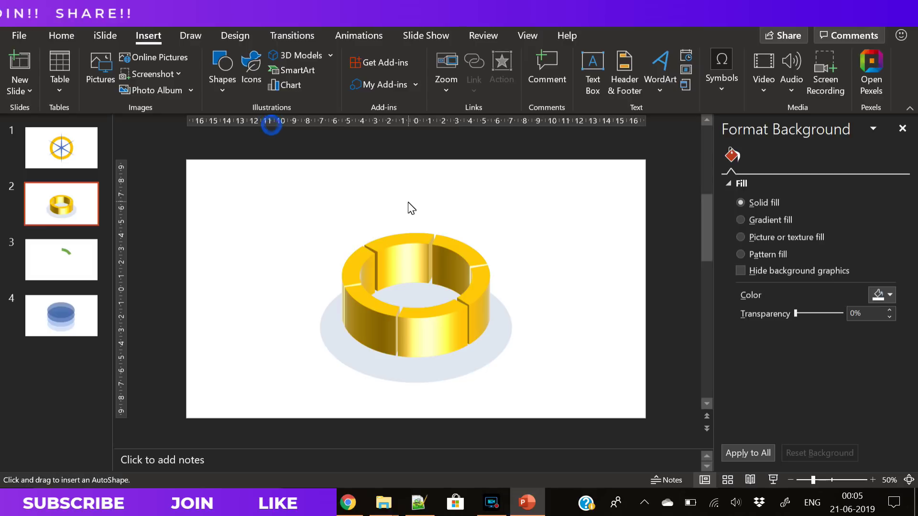
left_click_drag(384, 174, 436, 299)
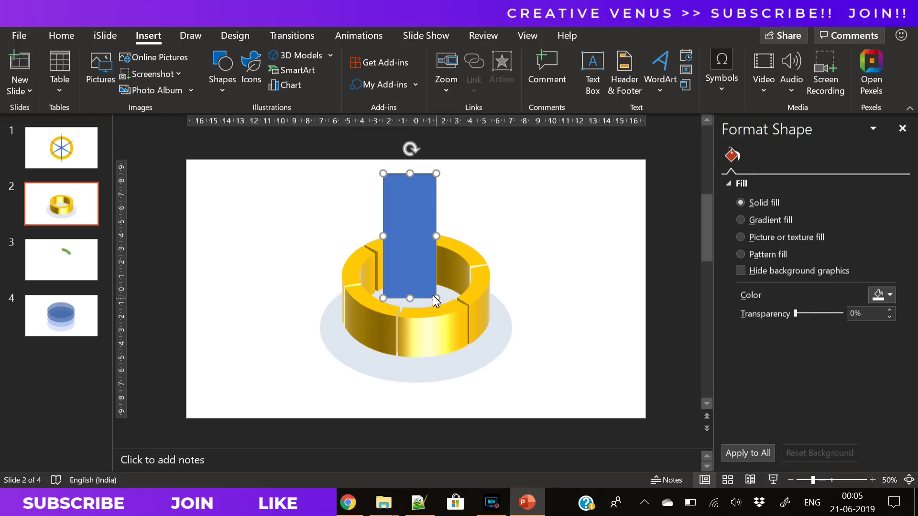
left_click_drag(412, 271, 419, 272)
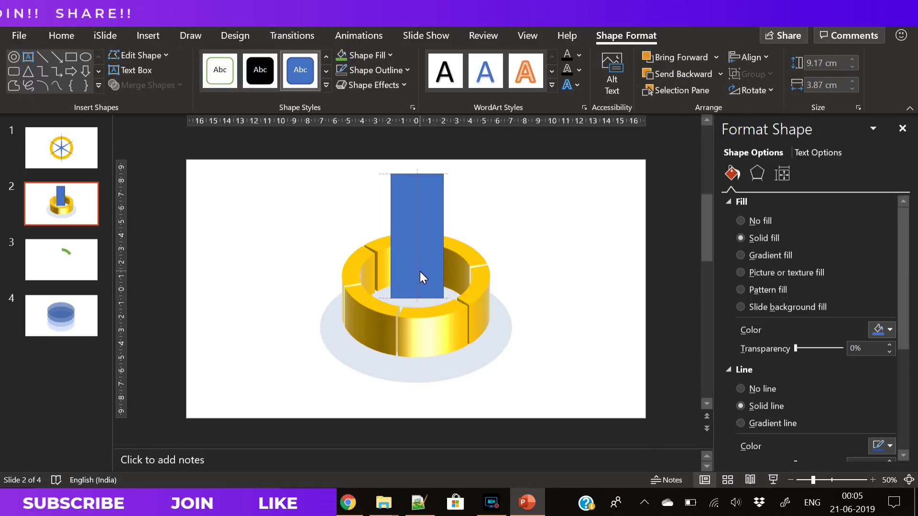
left_click_drag(420, 272, 420, 271)
left_click(343, 74)
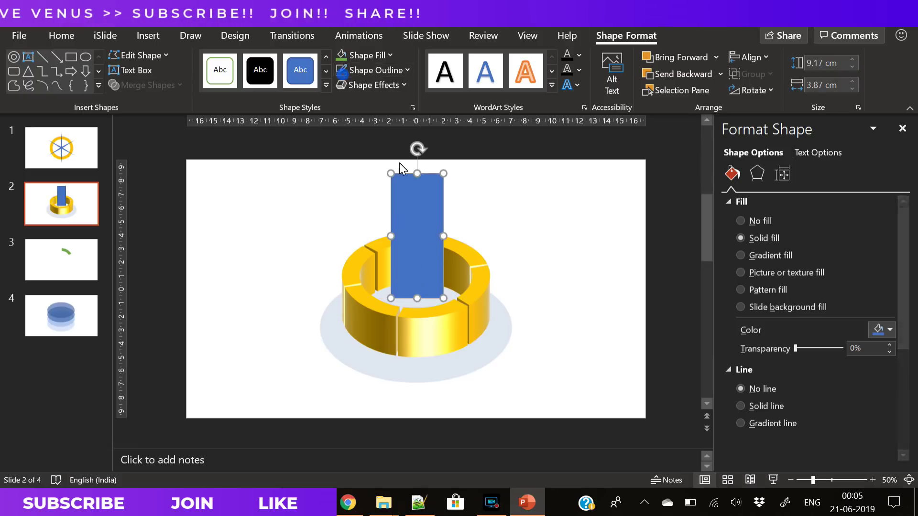
Give the rectangle a gradient fill with white, pale blue and blue stops.
left_click(765, 257)
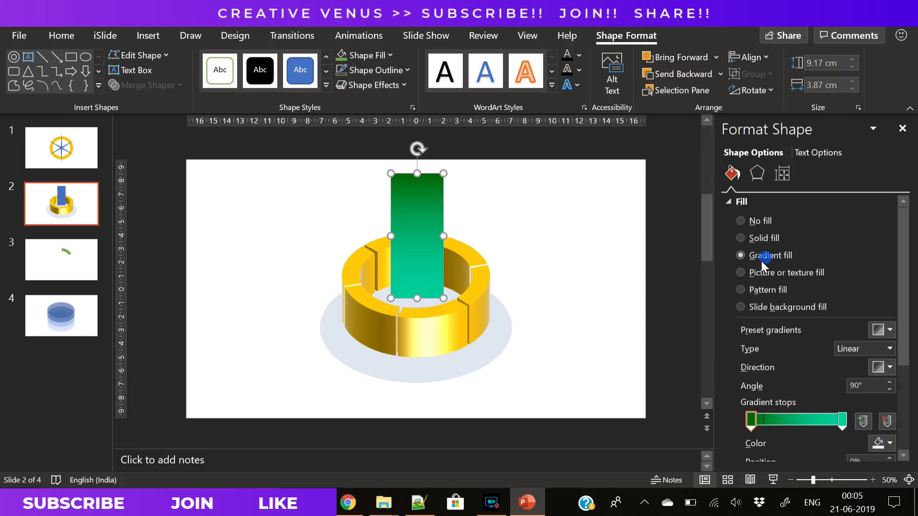
left_click(884, 443)
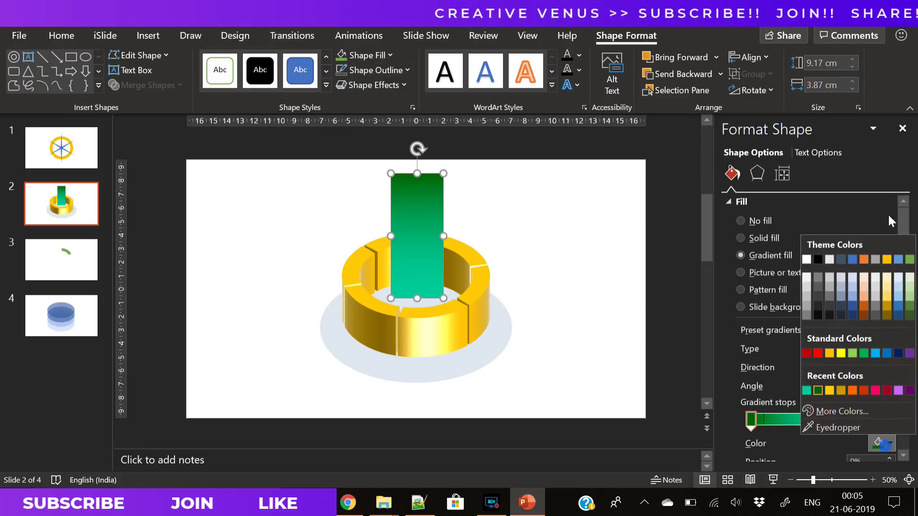
left_click(807, 259)
left_click_drag(841, 420, 791, 424)
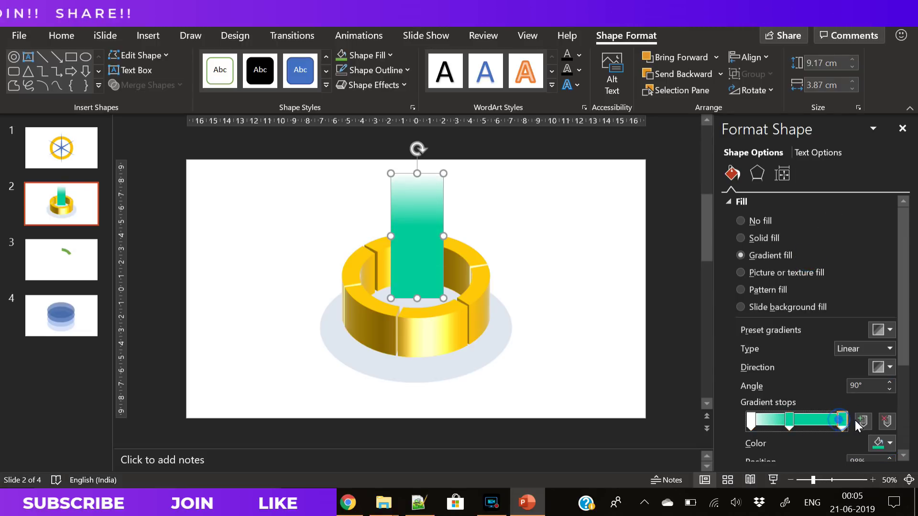
left_click(879, 448)
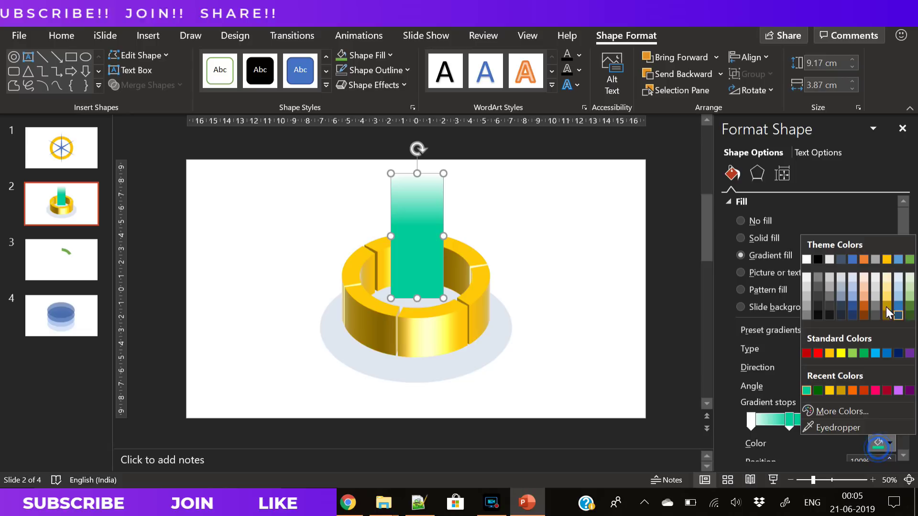
left_click(852, 303)
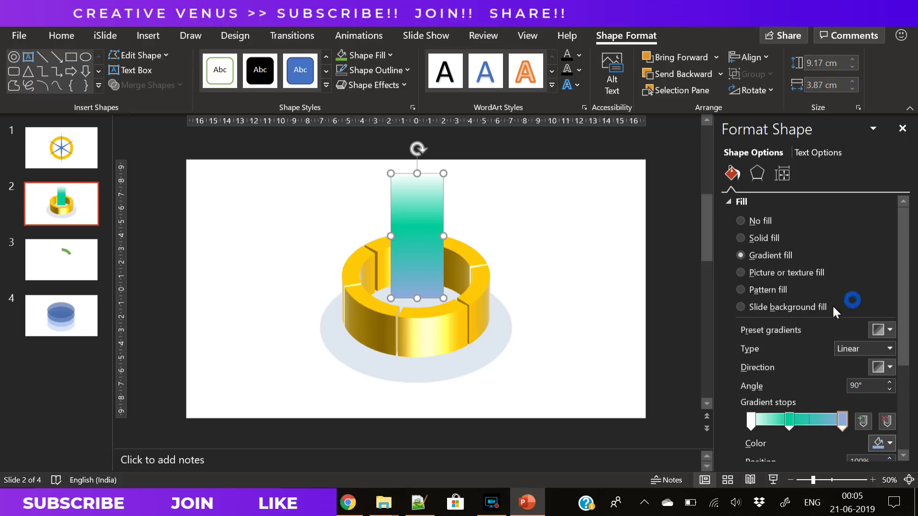
left_click(789, 421)
left_click(883, 443)
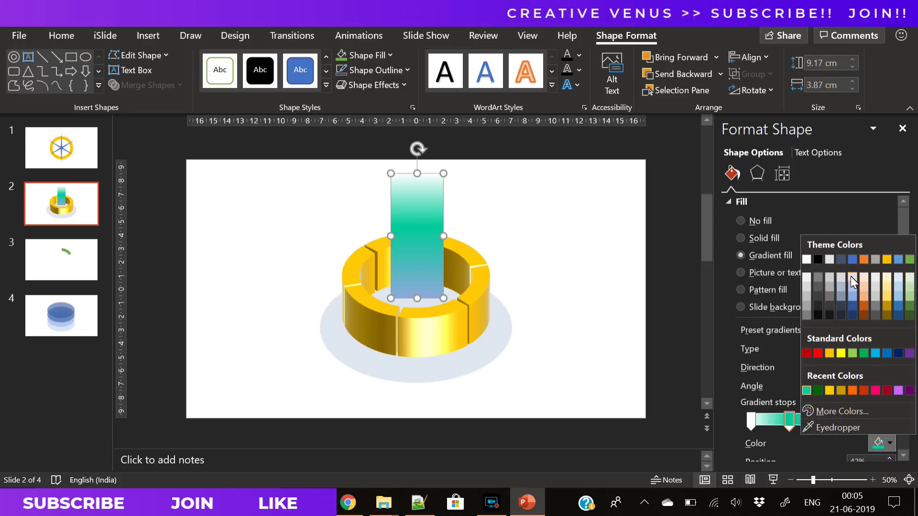
left_click(851, 277)
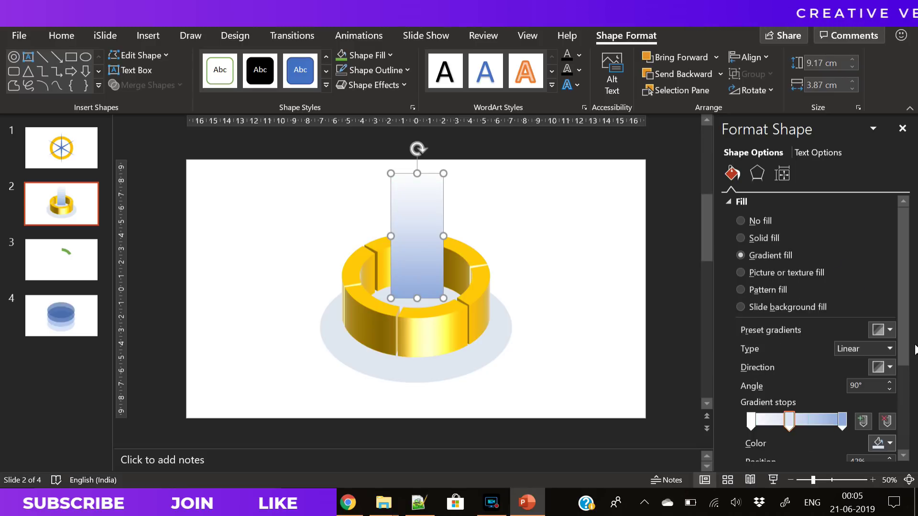
Make the white gradient stop fully transparent and the pale blue middle stop slightly transparent.
left_click_drag(903, 268, 902, 338)
left_click(750, 311)
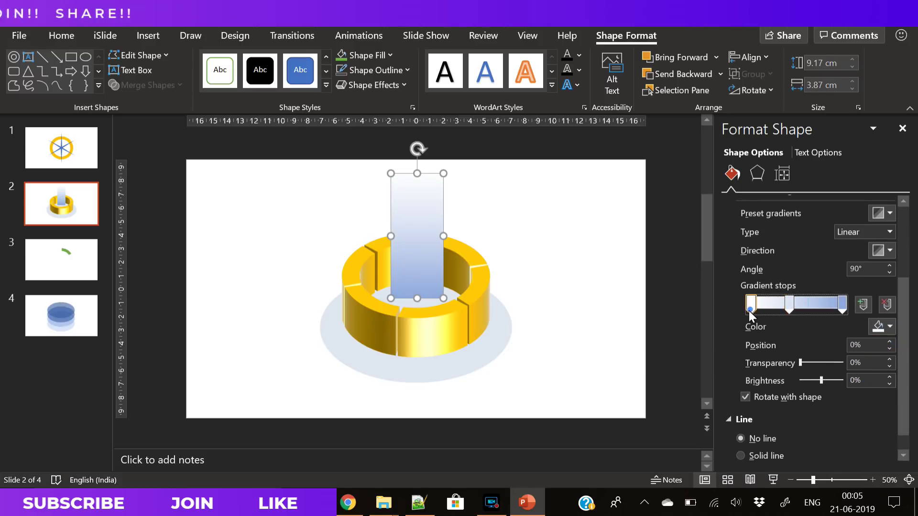
left_click_drag(800, 363, 902, 369)
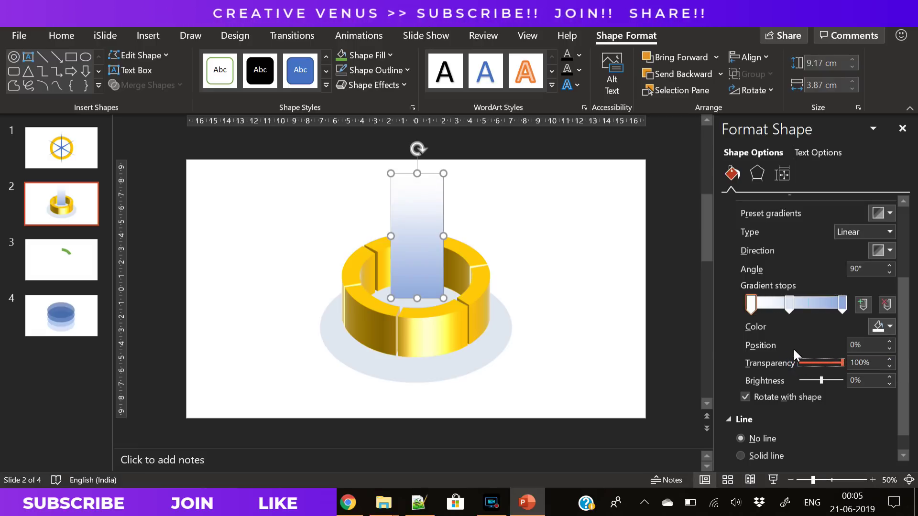
left_click(789, 306)
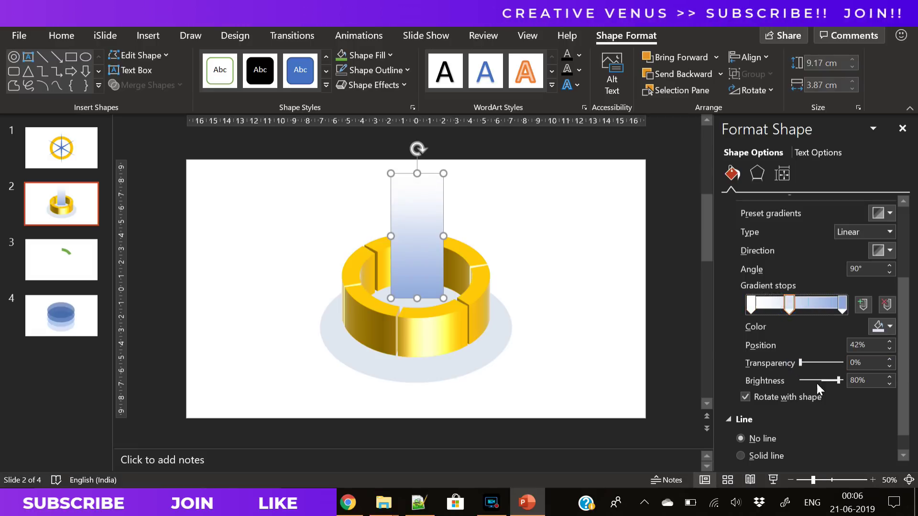
mouse_move(800, 363)
left_mouse_down()
mouse_move(822, 362)
mouse_move(805, 363)
left_mouse_up()
left_click(571, 330)
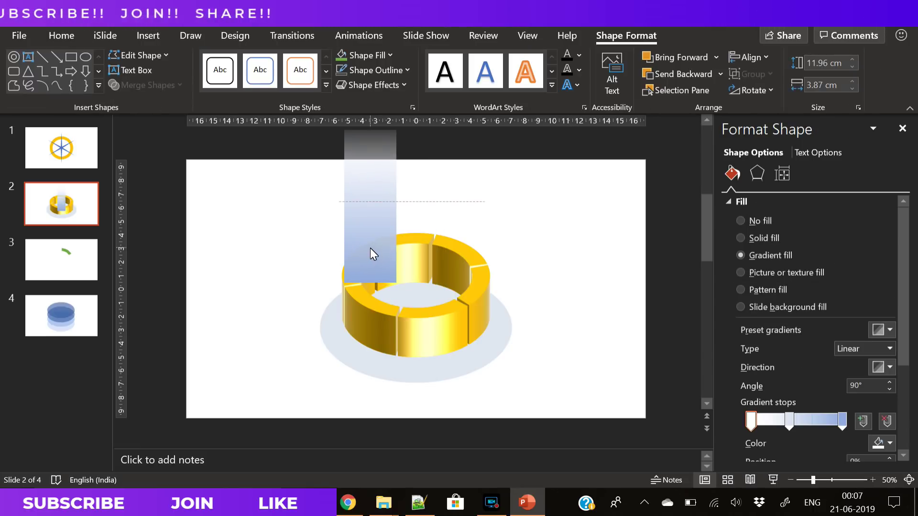
Send the light-beam rectangle behind the gold ring.
scroll(383, 251, "up", 1)
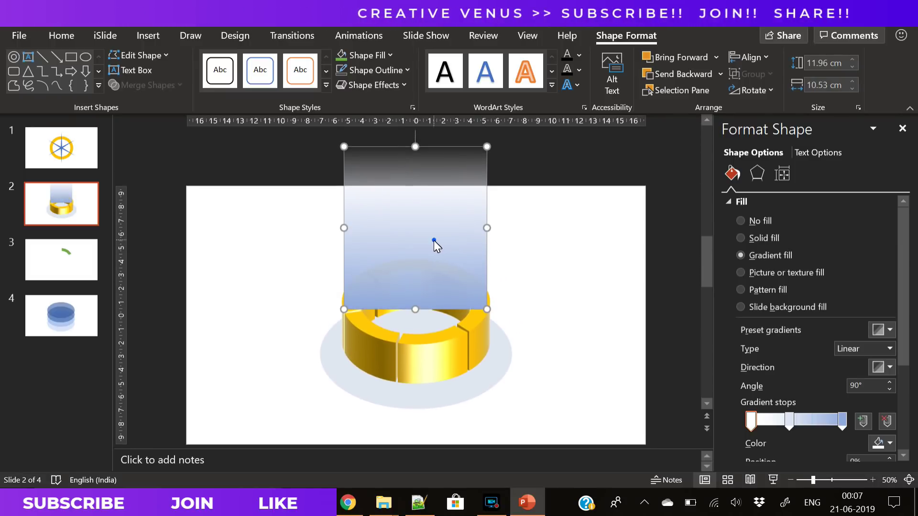
right_click(435, 241)
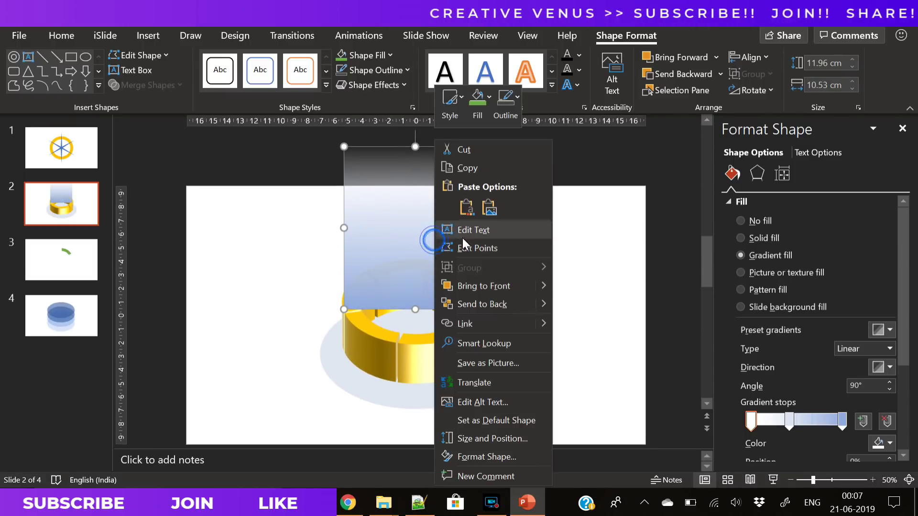
left_click(485, 303)
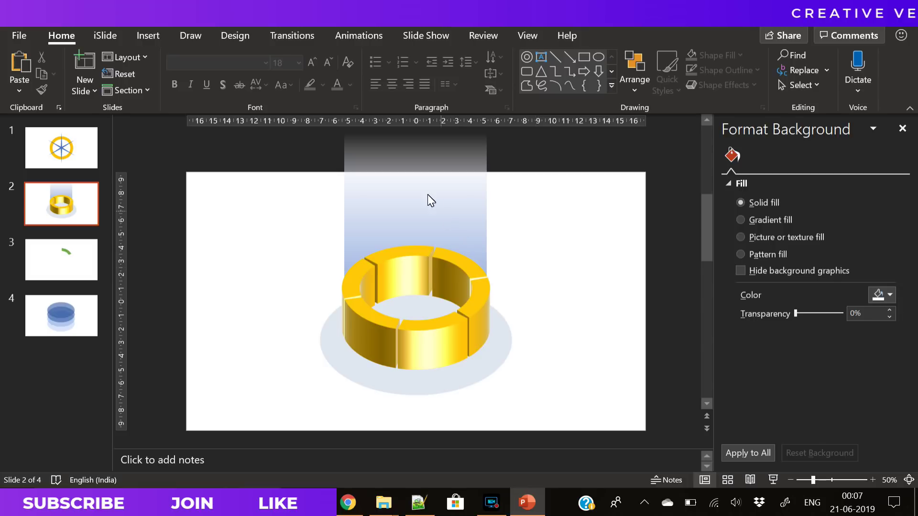
left_click(430, 200)
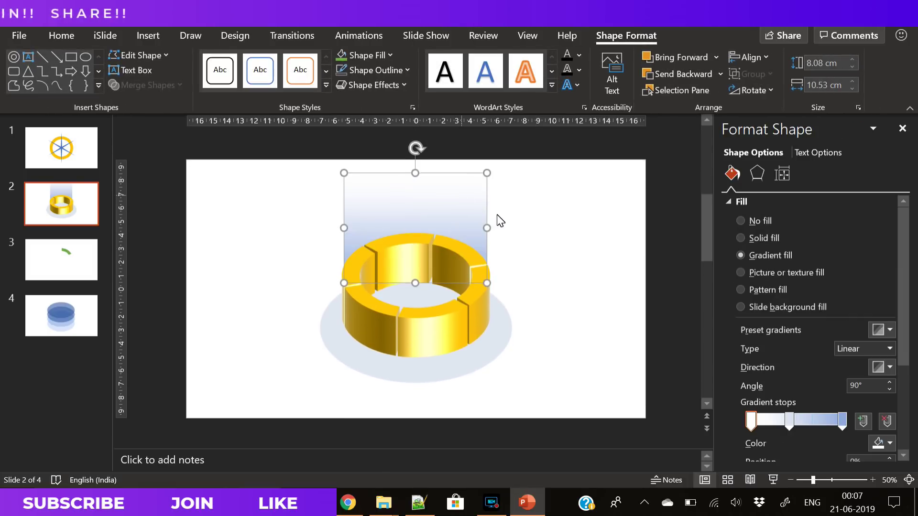
left_click(533, 254)
Group the beam, gold ring and grey base ellipse, then shrink the group and move it down-right.
left_click_drag(289, 394, 558, 179)
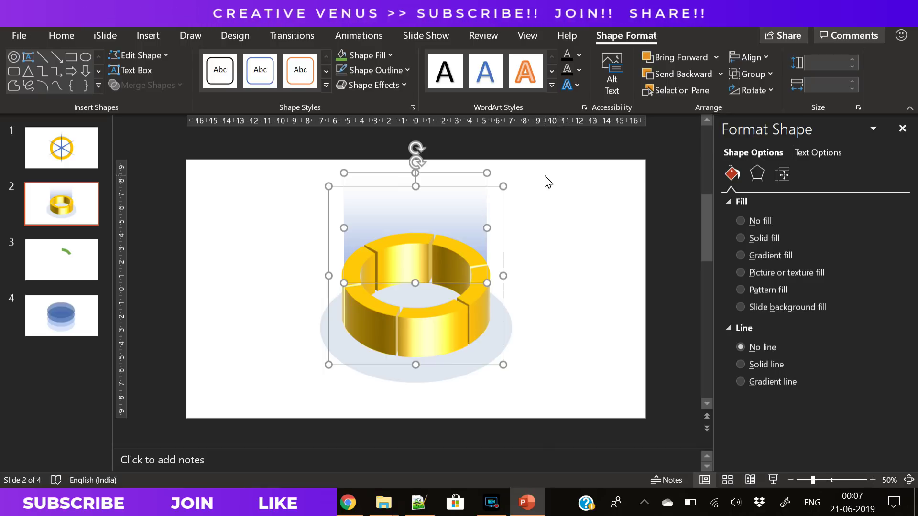
key("ctrl+g")
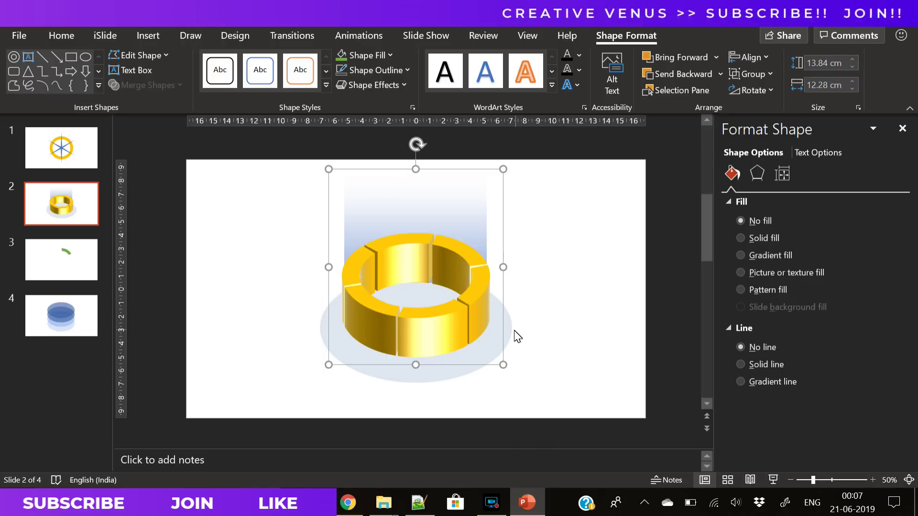
left_click(511, 329, "shift")
key("ctrl+g")
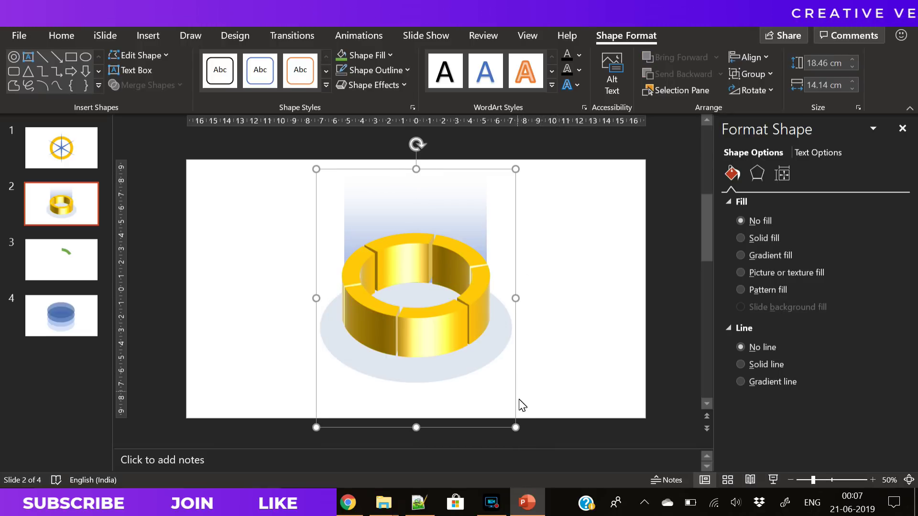
left_click_drag(518, 427, 490, 392)
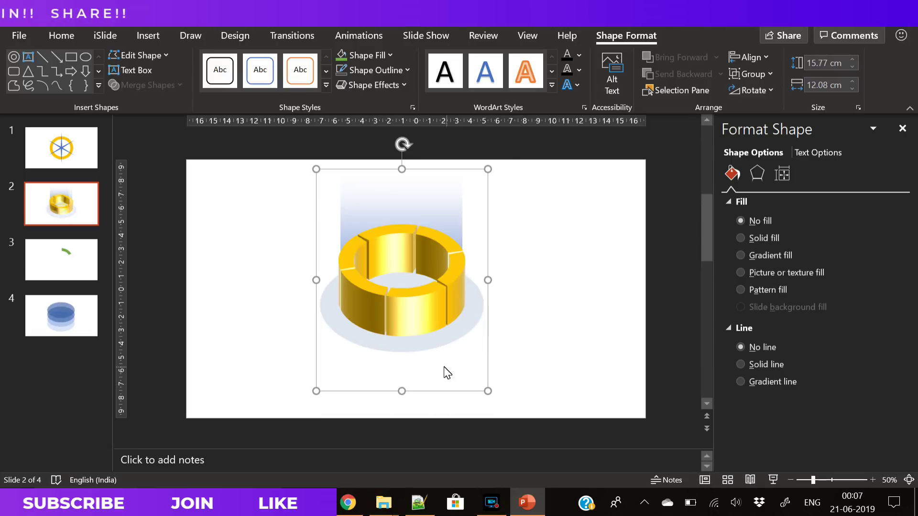
left_click_drag(421, 319, 432, 352)
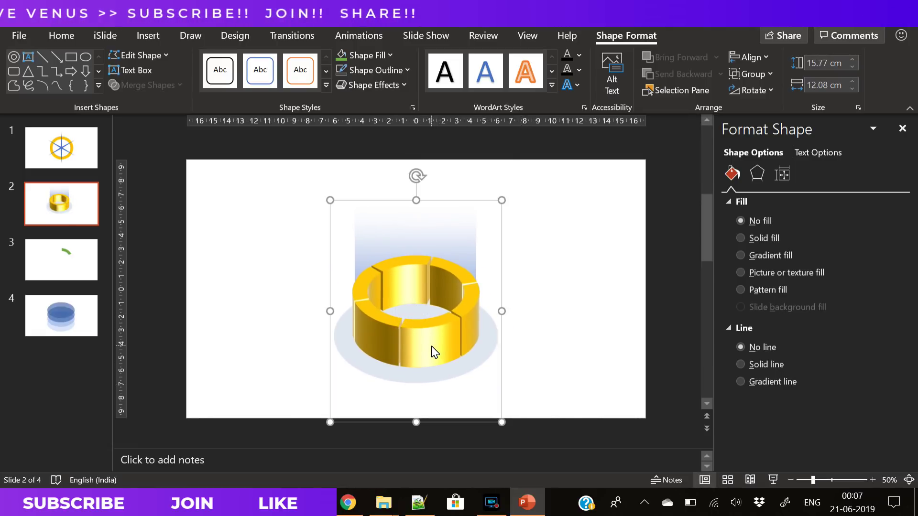
left_click(552, 341)
Stretch the beam up to the slide's top edge, making it 9.49 × 8.99 cm.
left_click(400, 208)
left_click(435, 229)
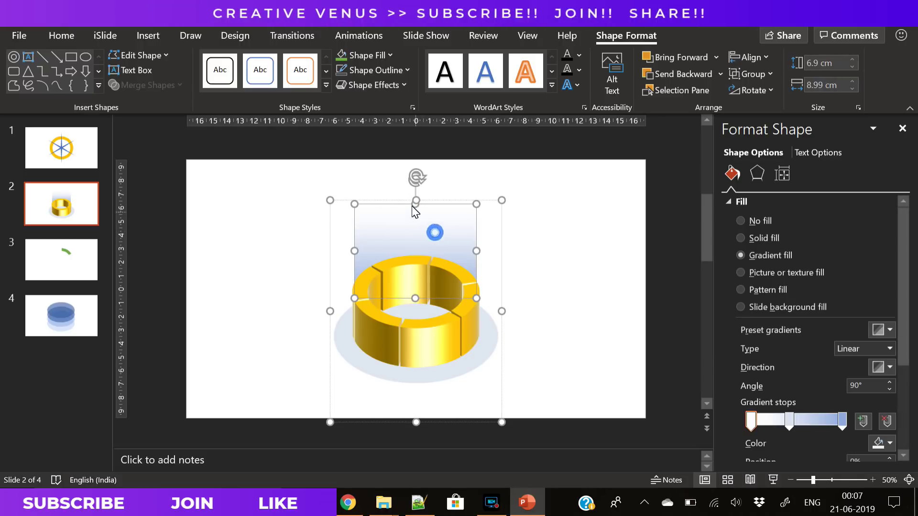
left_click(417, 179)
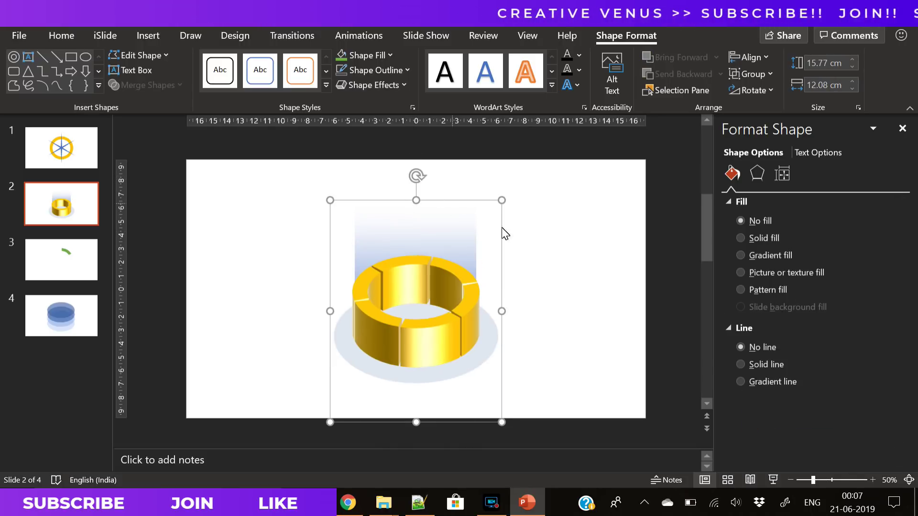
left_click(433, 222)
left_click_drag(416, 206, 415, 203)
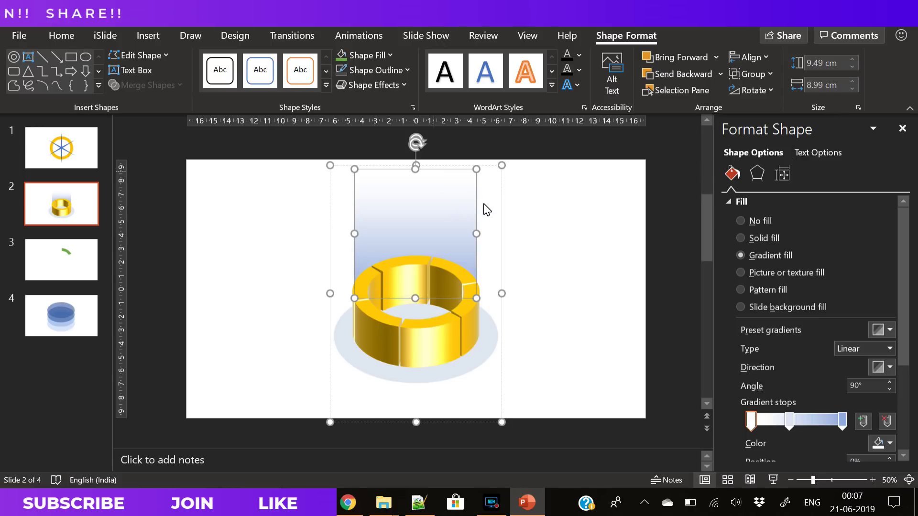
left_click(541, 255)
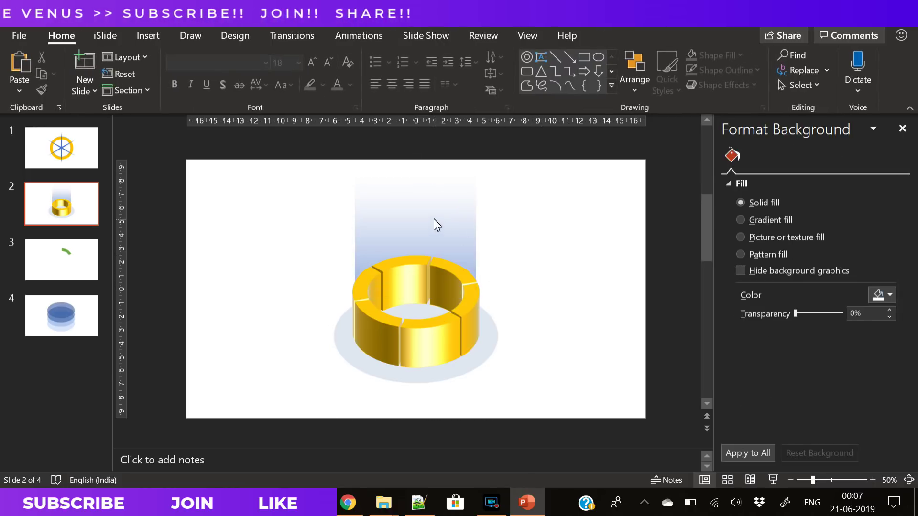
Change the base ellipse's fill from pale blue-grey to dark charcoal grey.
left_click(492, 349)
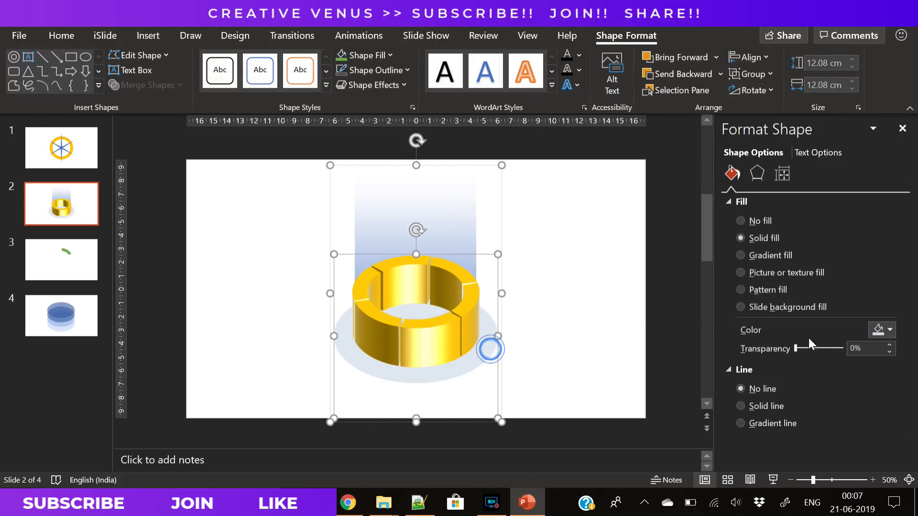
left_click(883, 330)
left_click(819, 193)
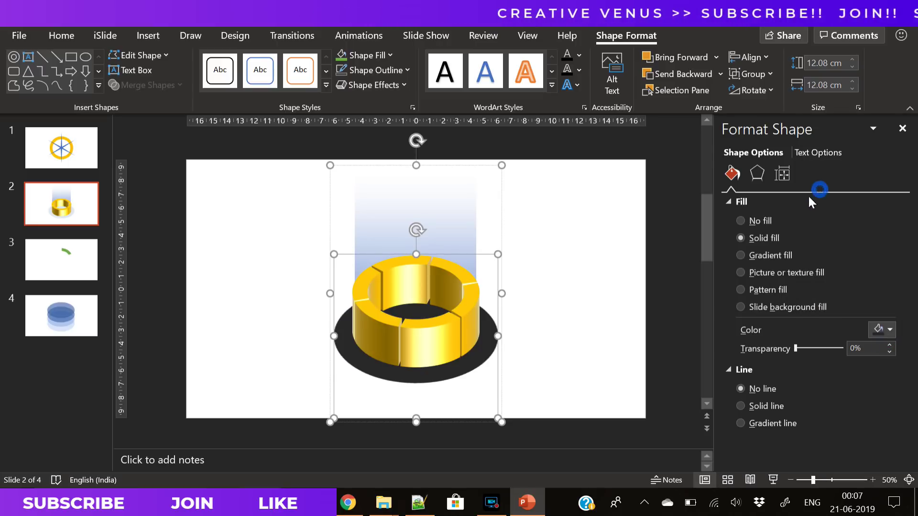
left_click(886, 332)
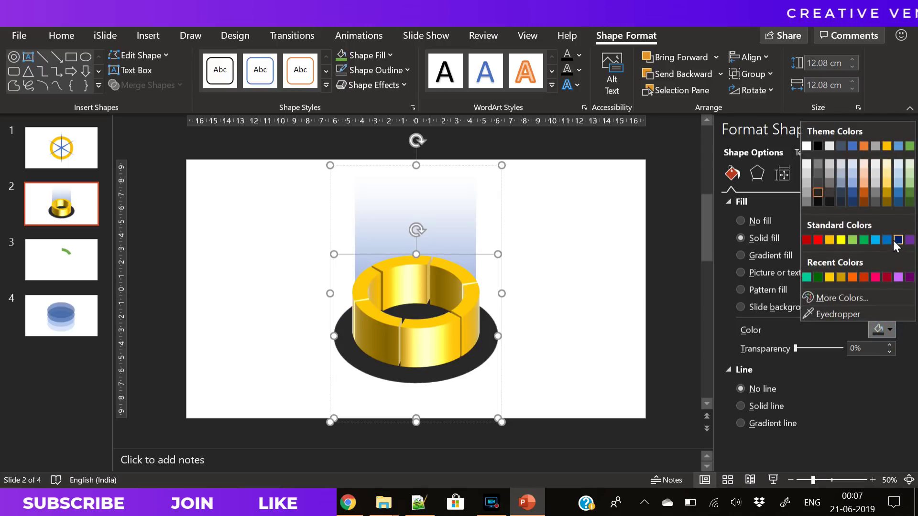
left_click(806, 185)
left_click(890, 331)
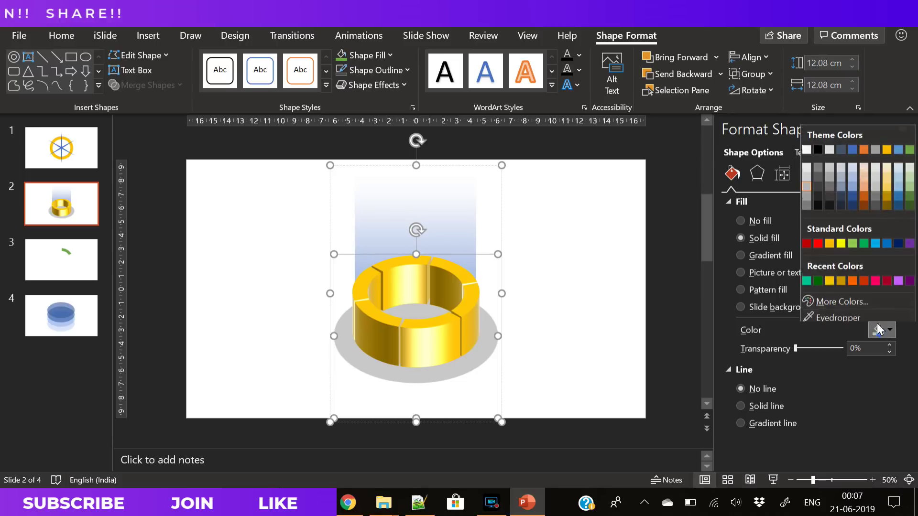
left_click(816, 186)
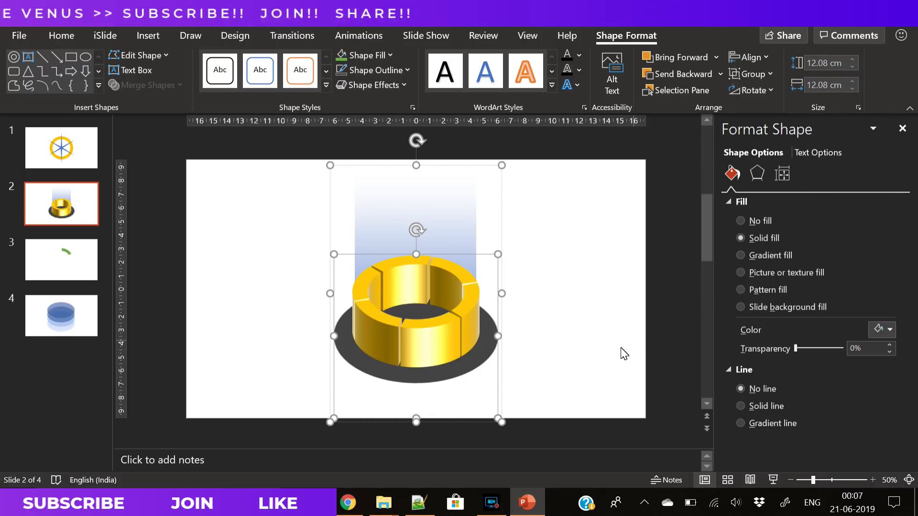
left_click(564, 368)
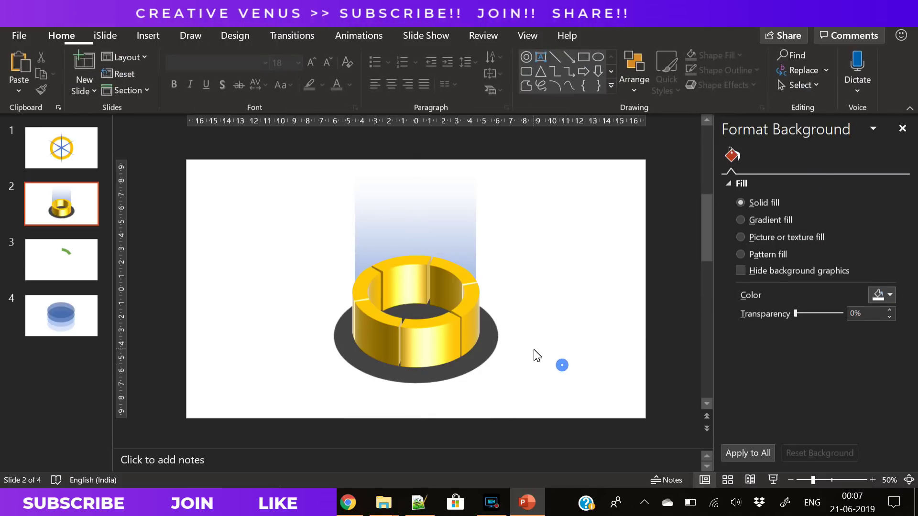
left_click(460, 371)
Apply a diagonal-stripe pattern fill to the base with dark background and stripe colours.
left_click(462, 377)
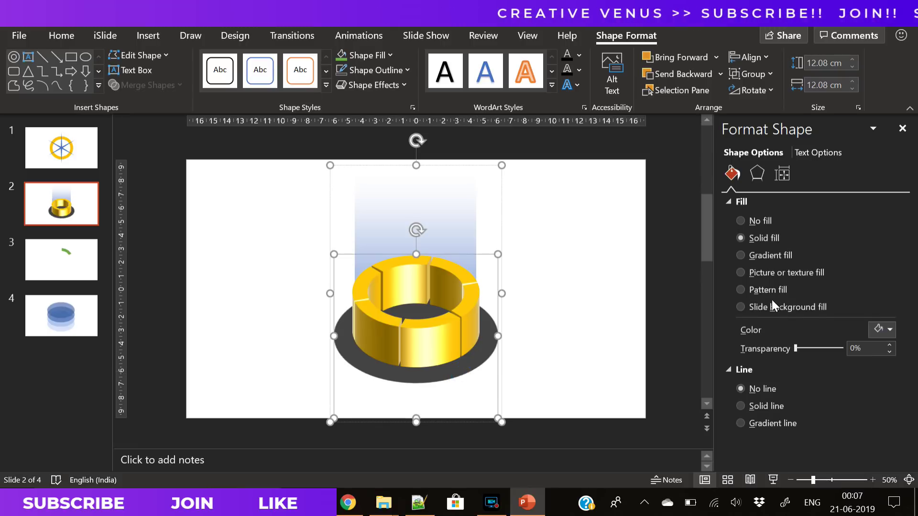
left_click(759, 290)
left_click(782, 386)
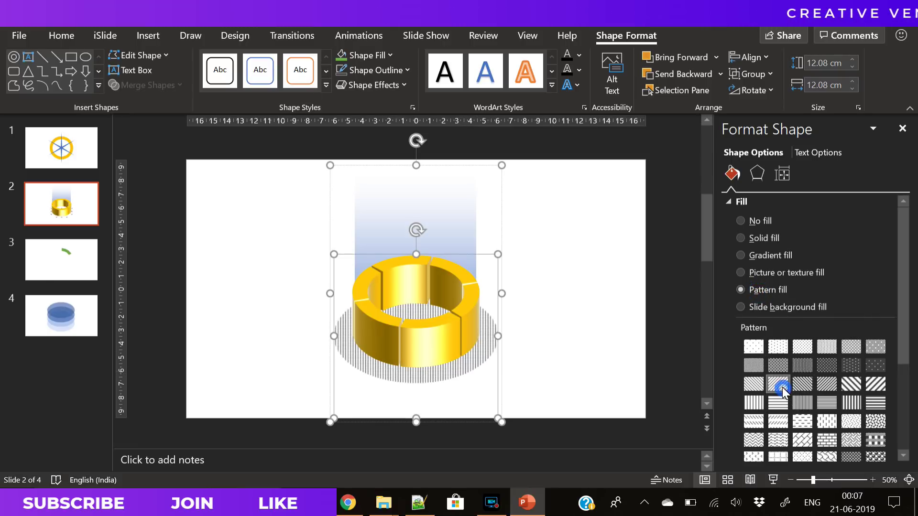
left_click(858, 386)
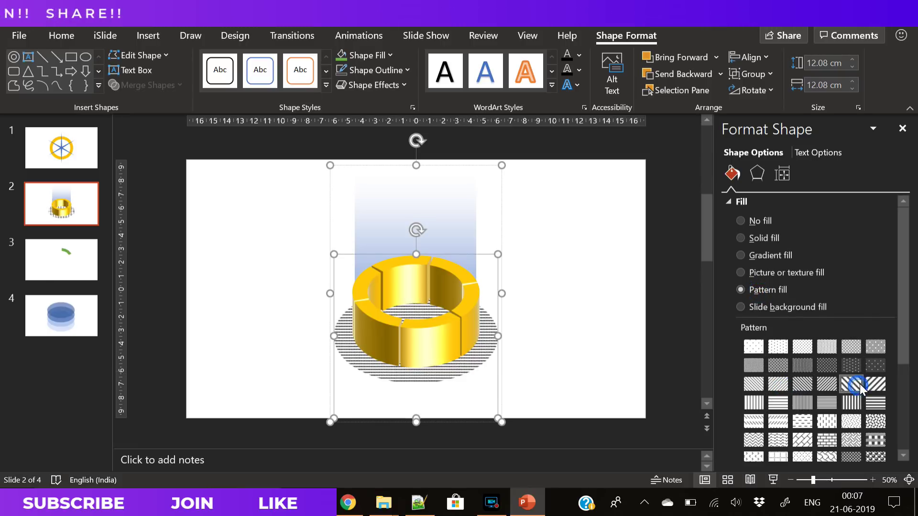
left_click(874, 387)
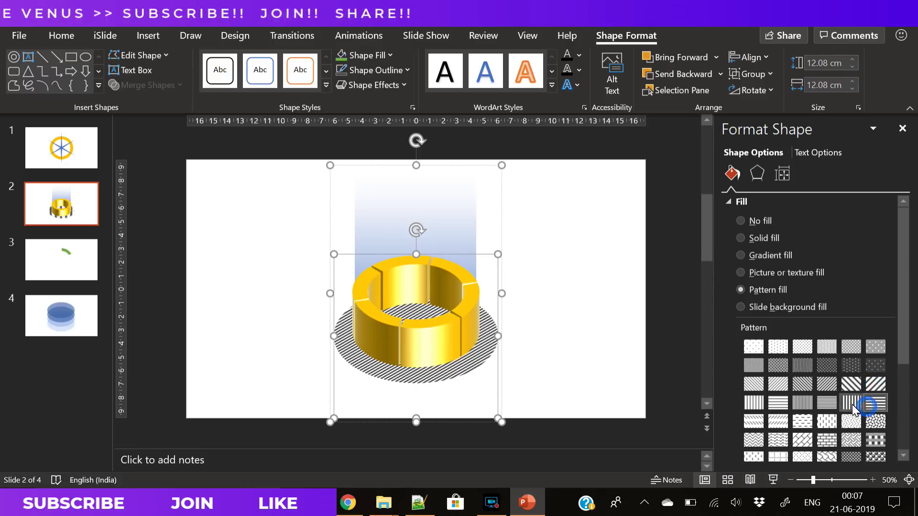
left_click(904, 350)
left_click(888, 388)
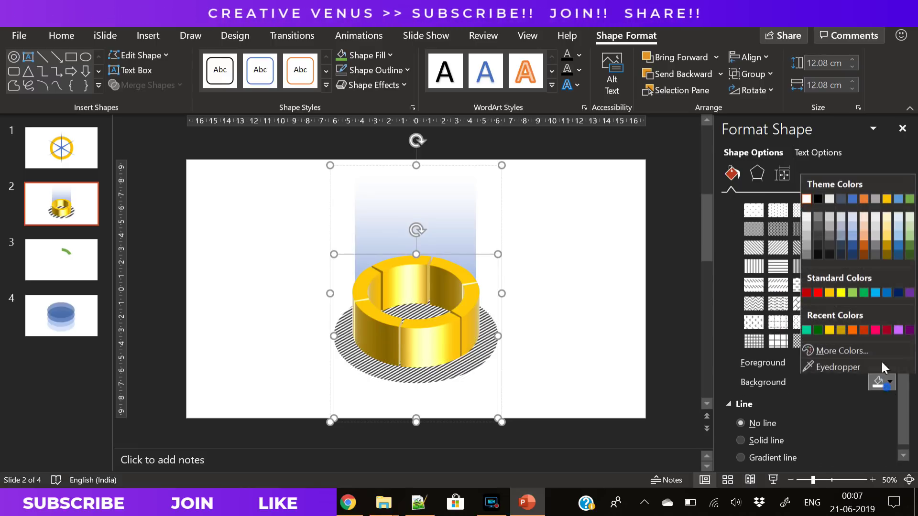
left_click(820, 244)
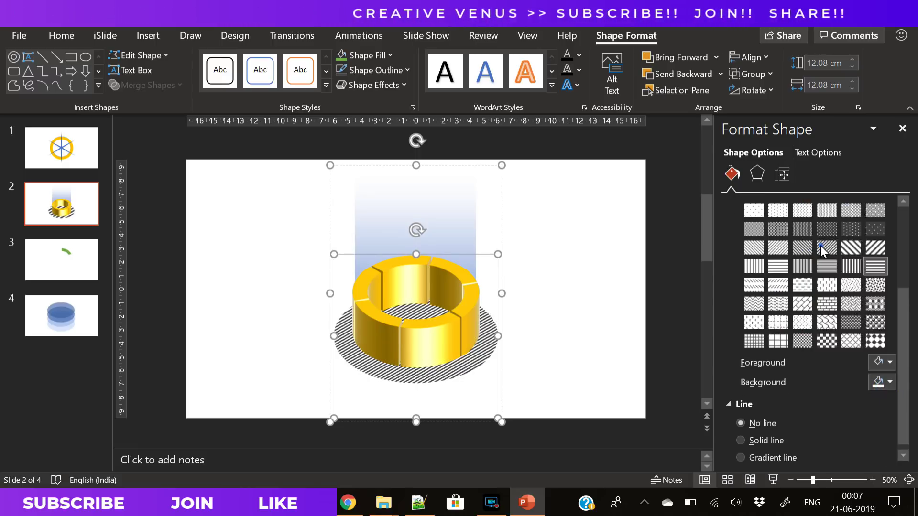
left_click(883, 362)
left_click(818, 209)
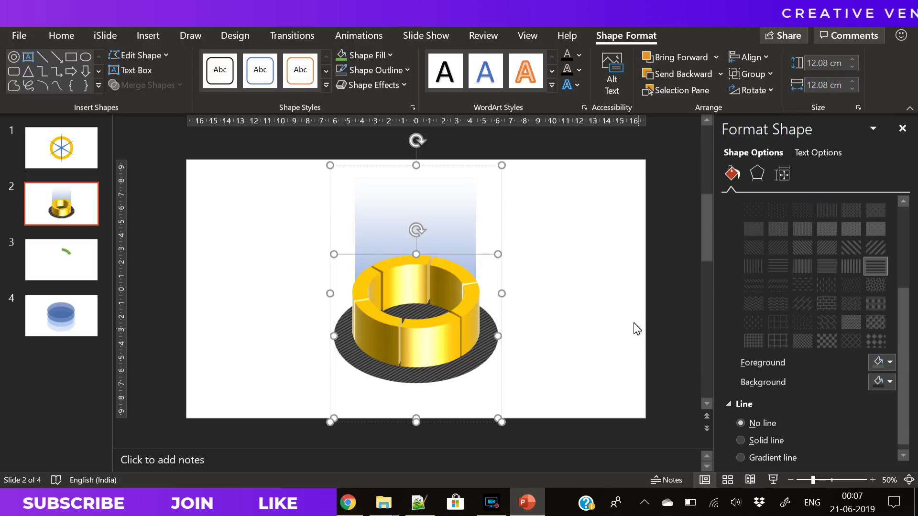
left_click(588, 327)
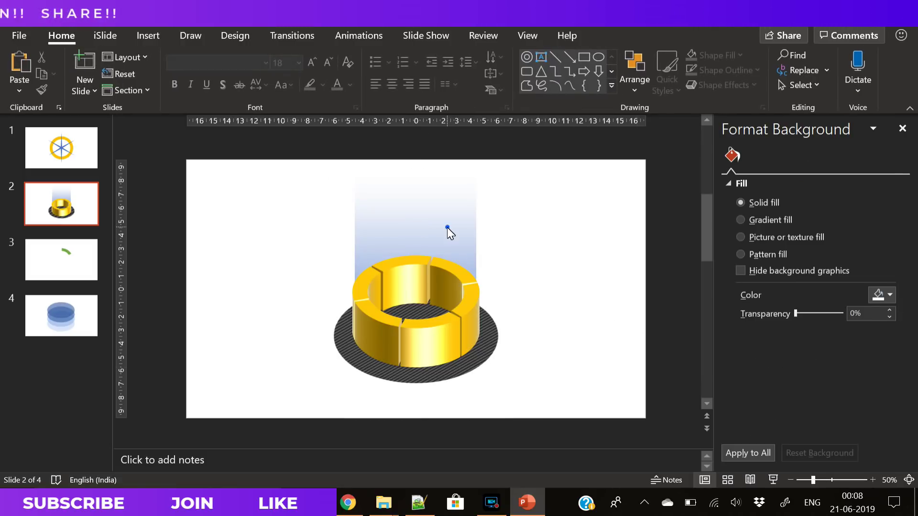
Make the beam's bottom gradient stop gold and its middle stop yellow.
left_click(447, 227)
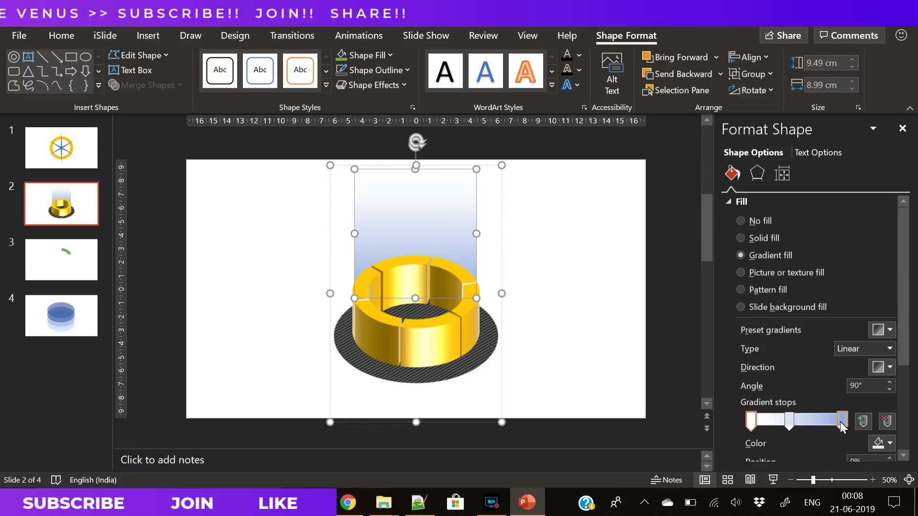
left_click(841, 421)
left_click(883, 443)
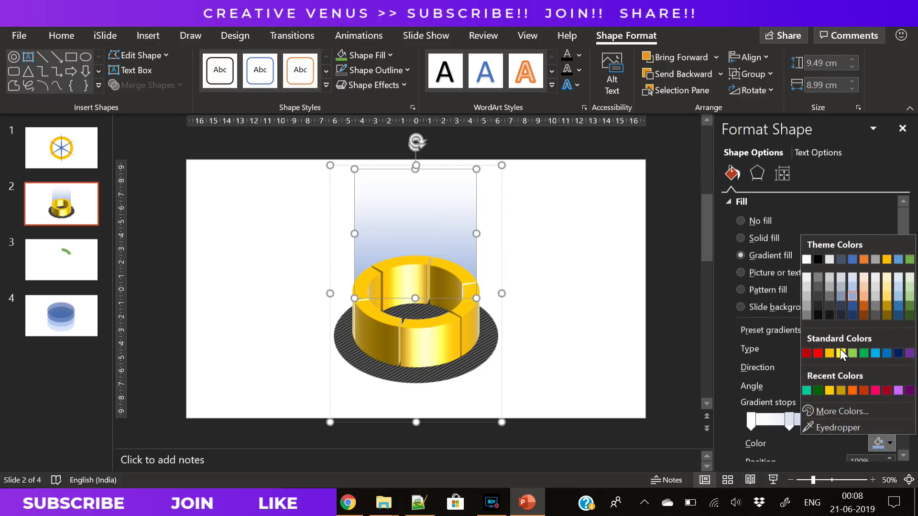
left_click(828, 353)
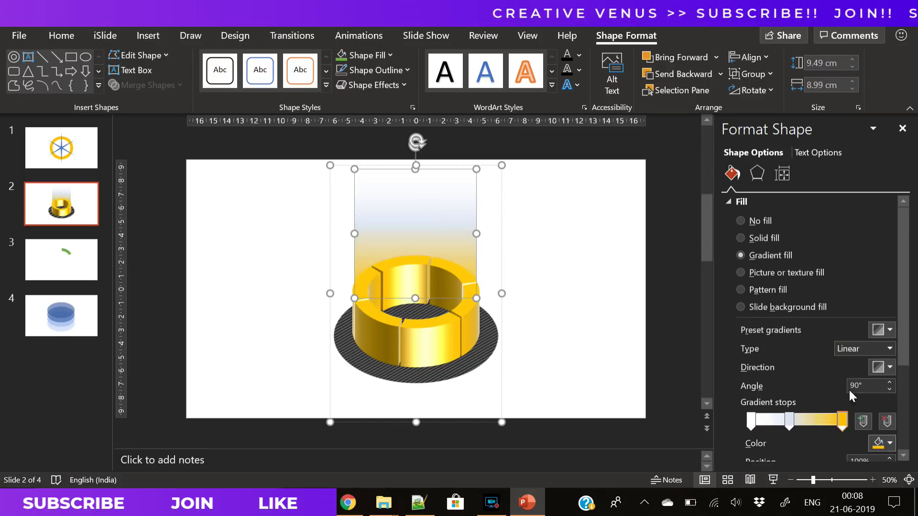
left_click(790, 420)
left_click(882, 443)
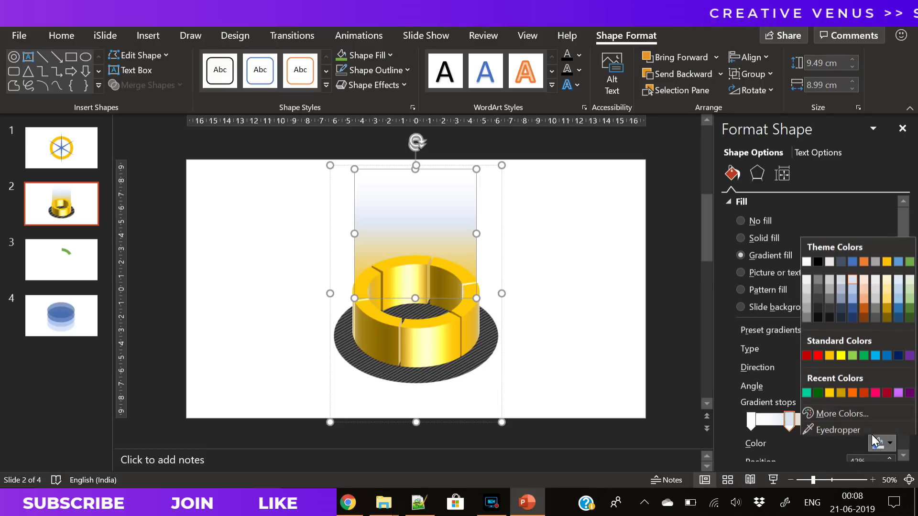
left_click(841, 354)
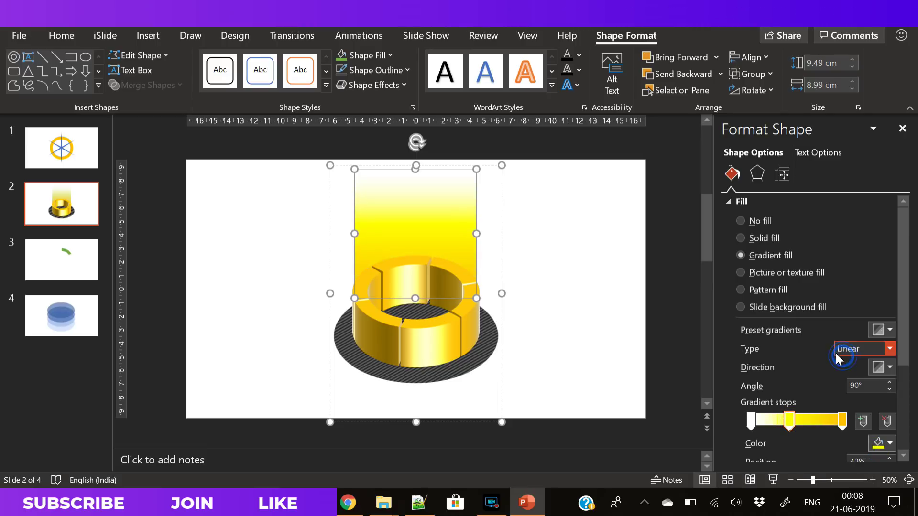
Change the beam's middle gradient stop to gold and raise its transparency to 62%.
left_click(883, 444)
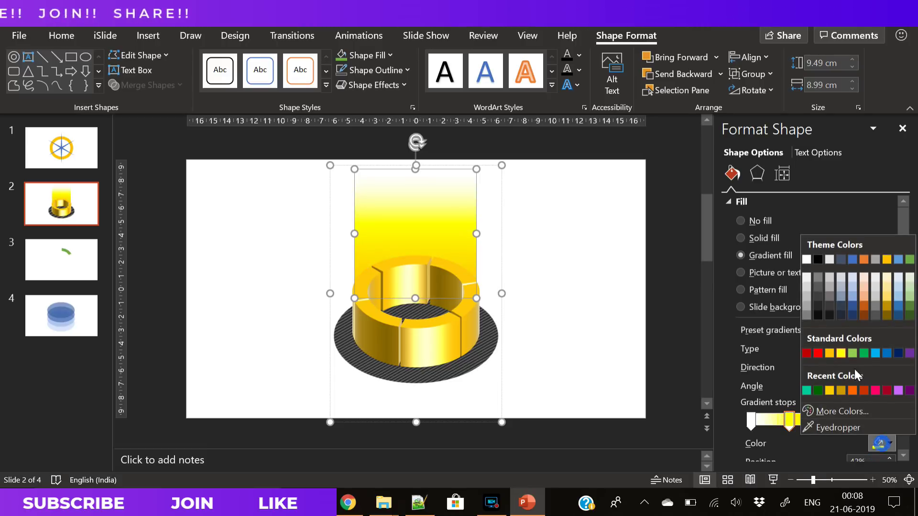
left_click(888, 297)
scroll(891, 423, "down", 3)
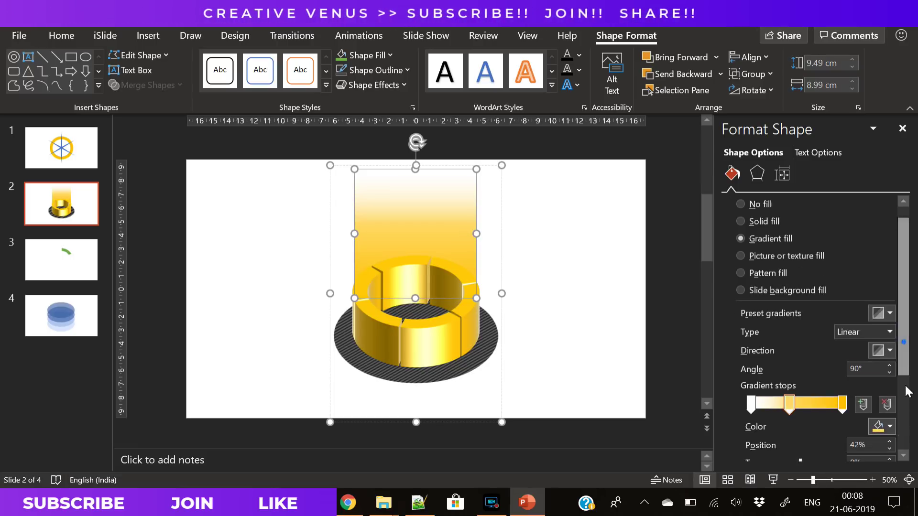
left_click_drag(800, 394, 827, 395)
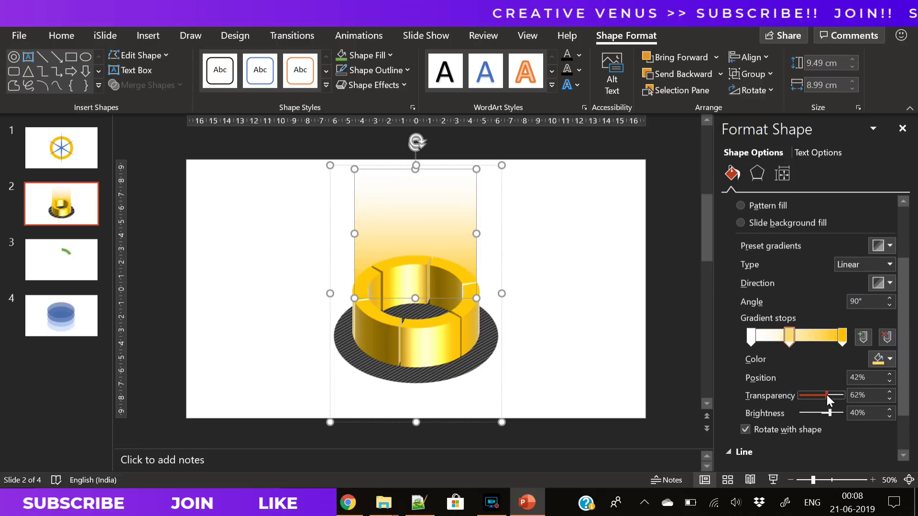
left_click(579, 339)
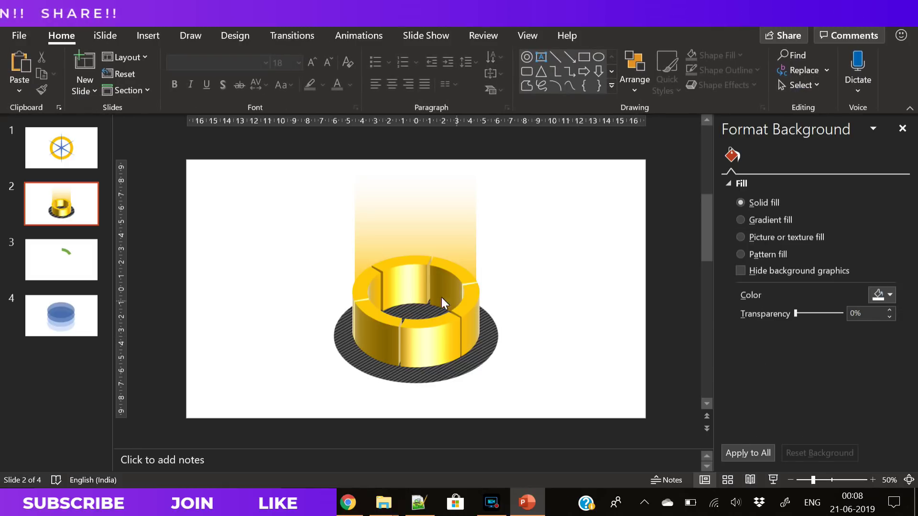
left_click(424, 221)
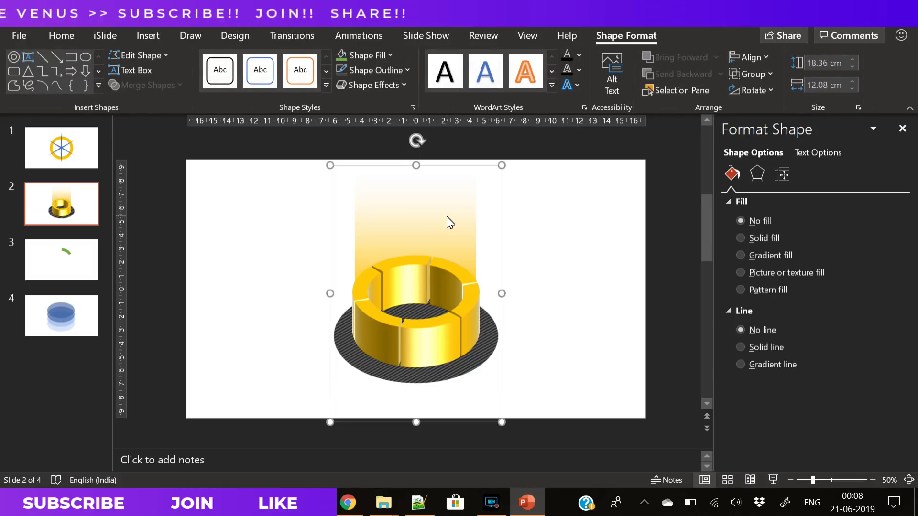
Ungroup the light beam from the patterned ring base, then drag a copy of the base lower.
left_click(426, 381, "shift")
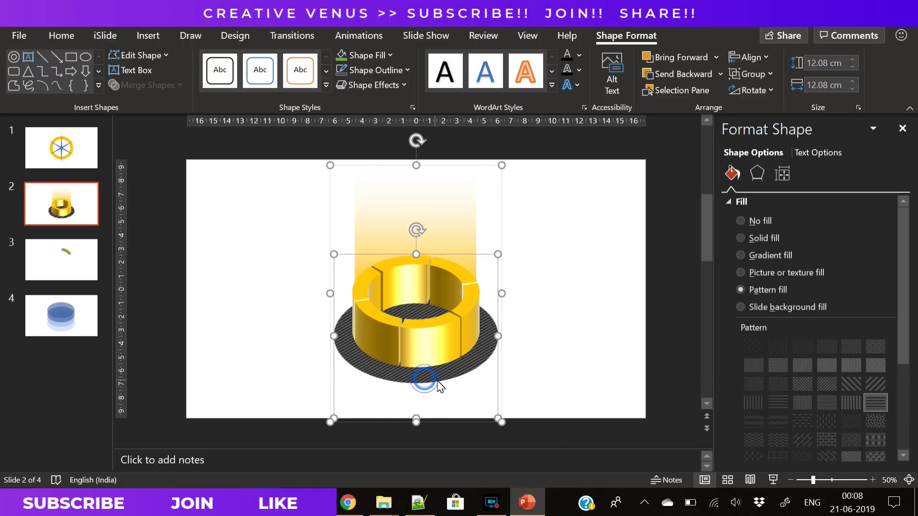
left_click(558, 386)
right_click(436, 329)
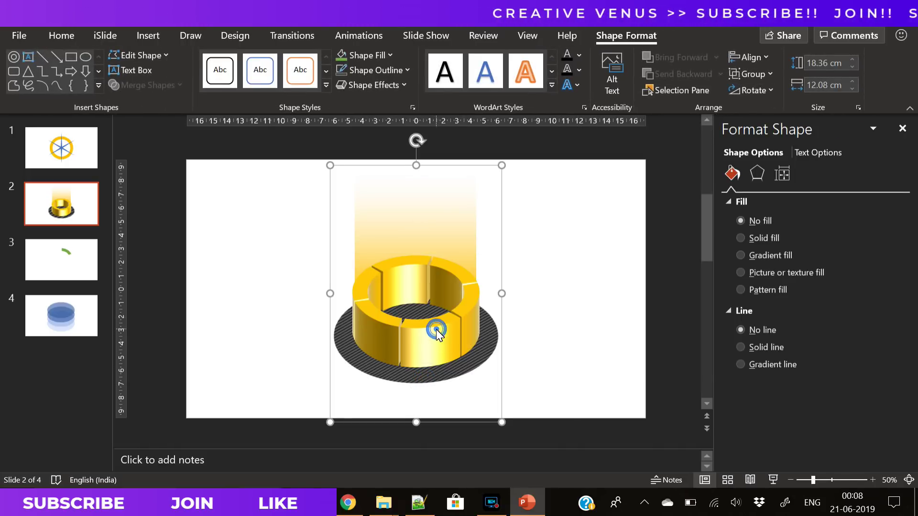
mouse_move(481, 173)
left_click(561, 209)
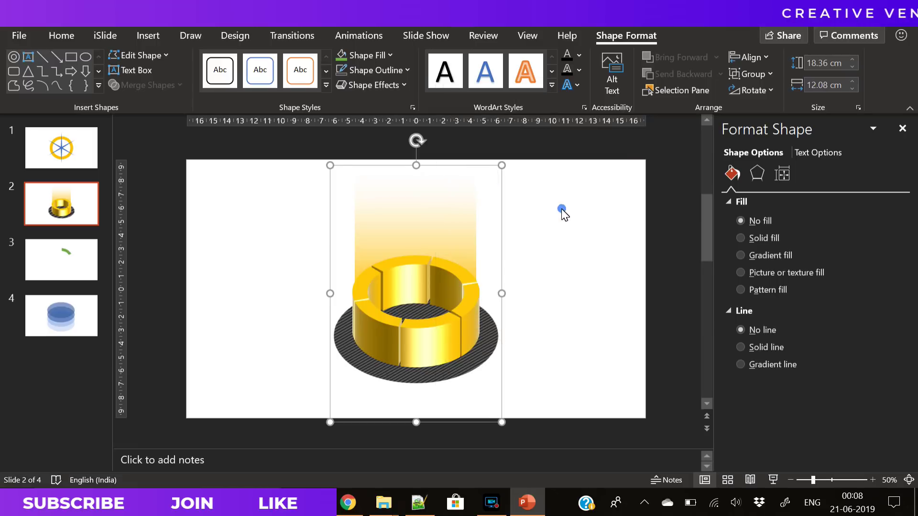
left_click(574, 315)
left_click(452, 377)
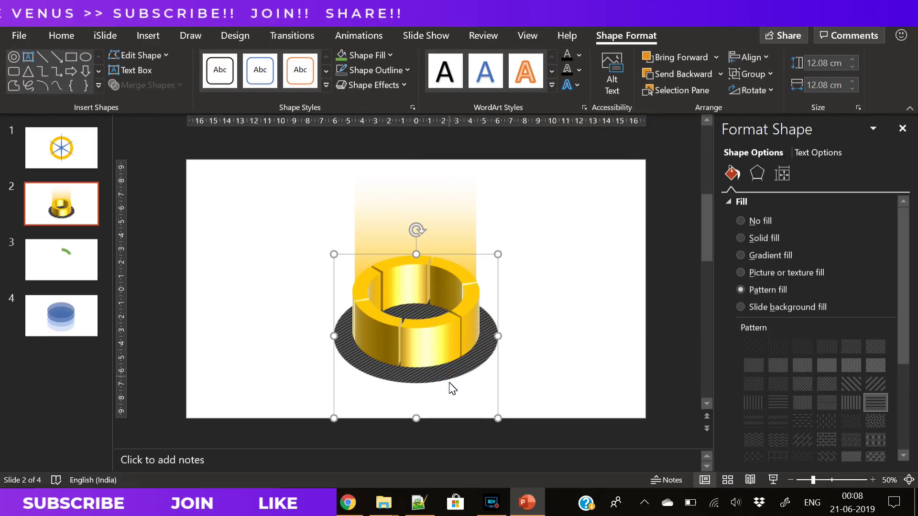
left_click_drag(453, 388, 450, 404)
Send the base copy to the back, fill it solid grey at 73% transparency, and enlarge it.
right_click(439, 388)
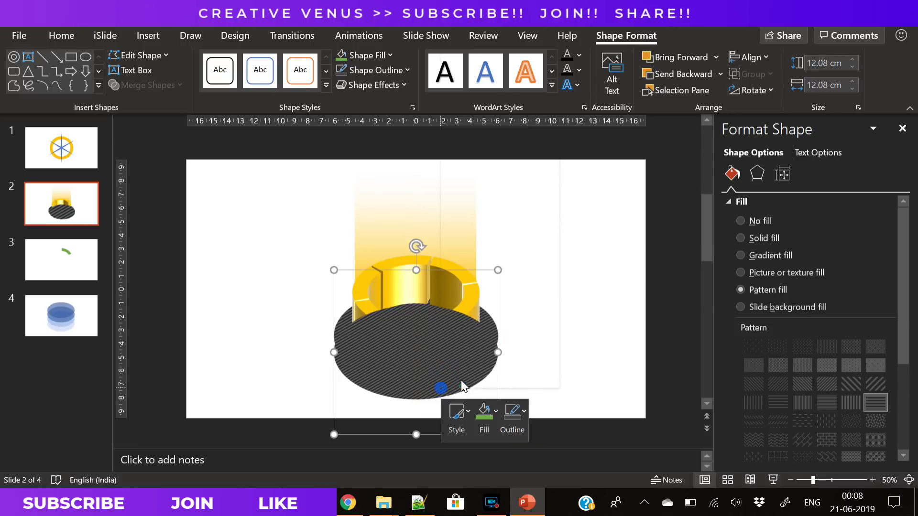
left_click(492, 204)
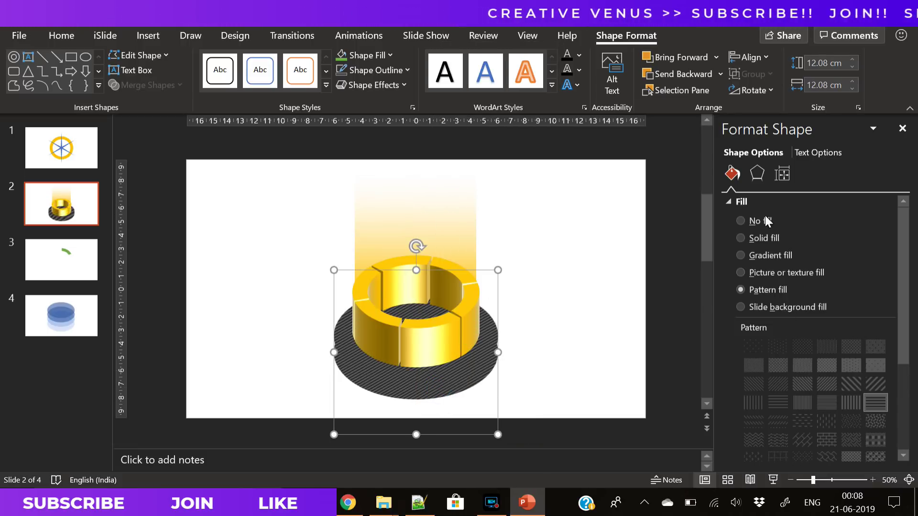
left_click(767, 242)
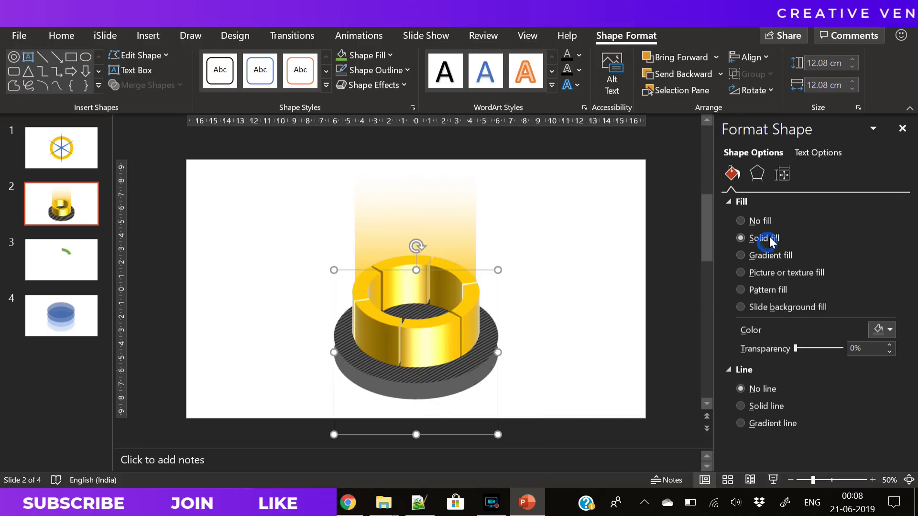
left_click_drag(795, 348, 827, 349)
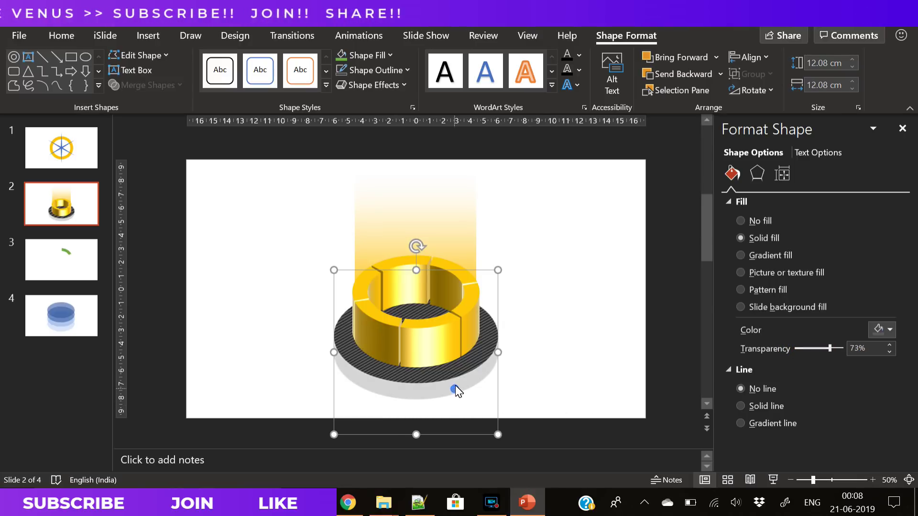
mouse_move(455, 386)
left_mouse_down()
mouse_move(460, 406)
mouse_move(455, 390)
left_mouse_up()
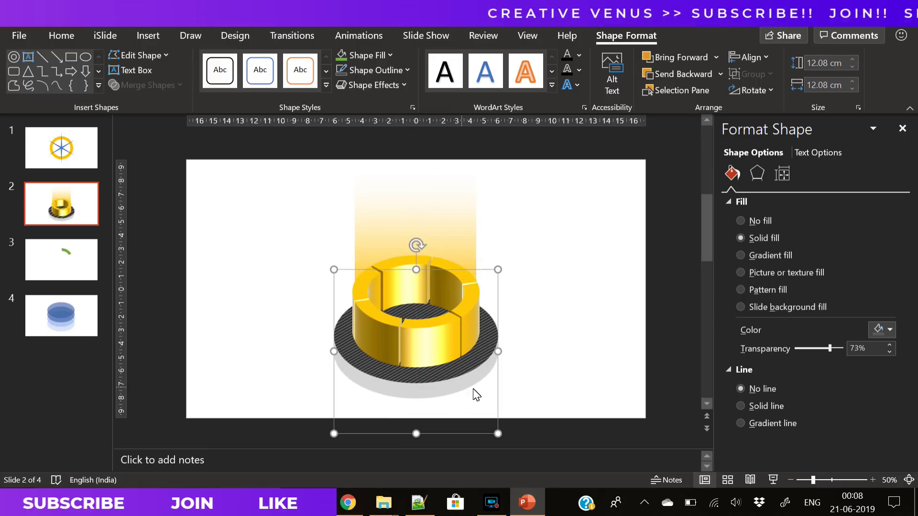
left_click_drag(499, 434, 505, 434)
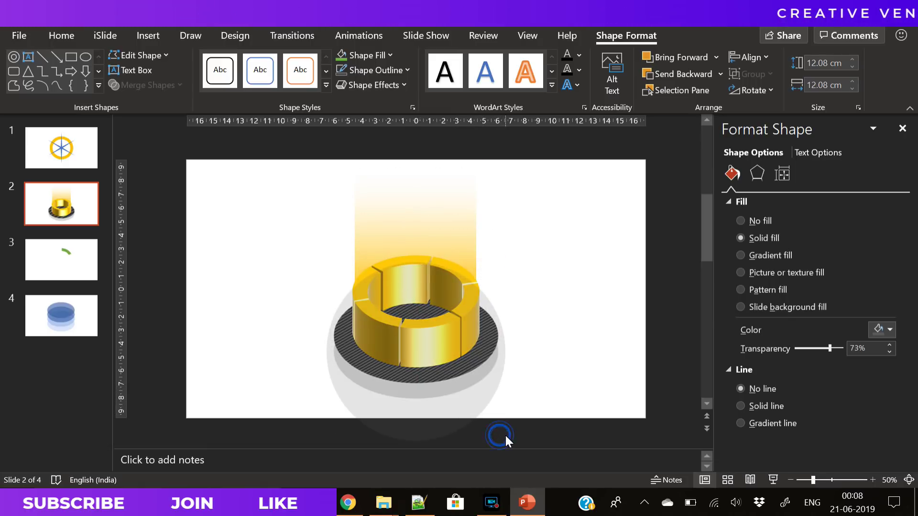
left_click(505, 434)
left_click(464, 368)
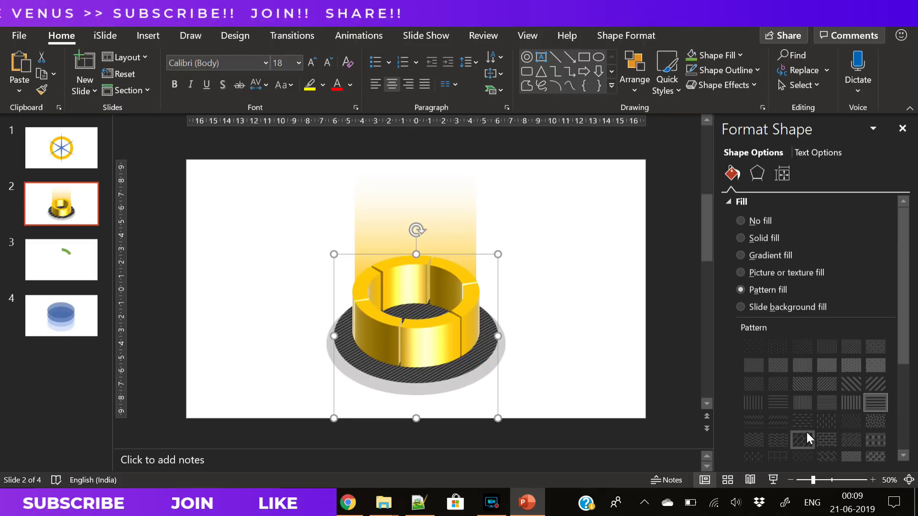
Fill the base with a horizontal-lines pattern, grey foreground and dark background.
left_click(823, 403)
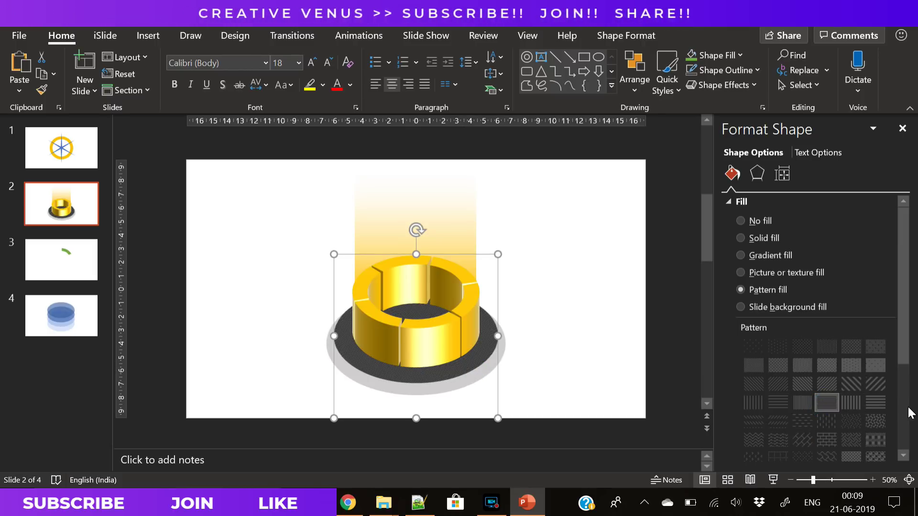
scroll(901, 371, "down", 3)
left_click(890, 379)
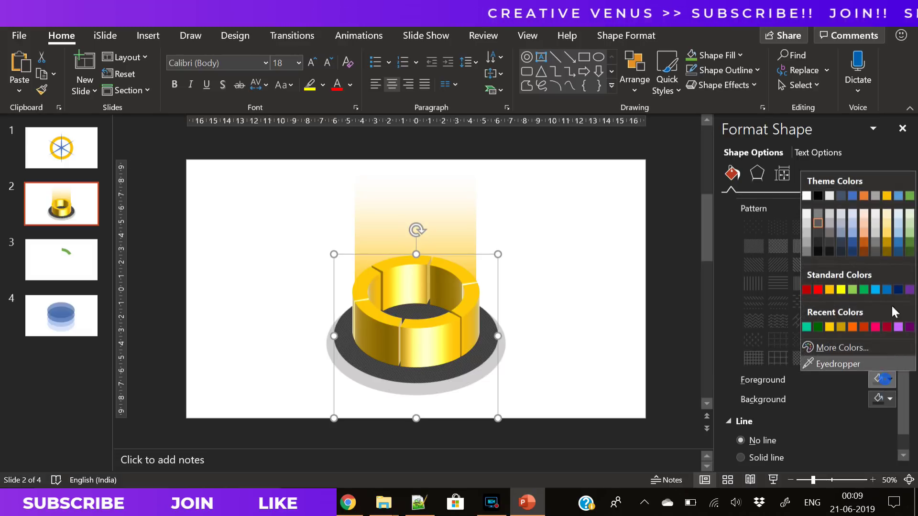
left_click(818, 220)
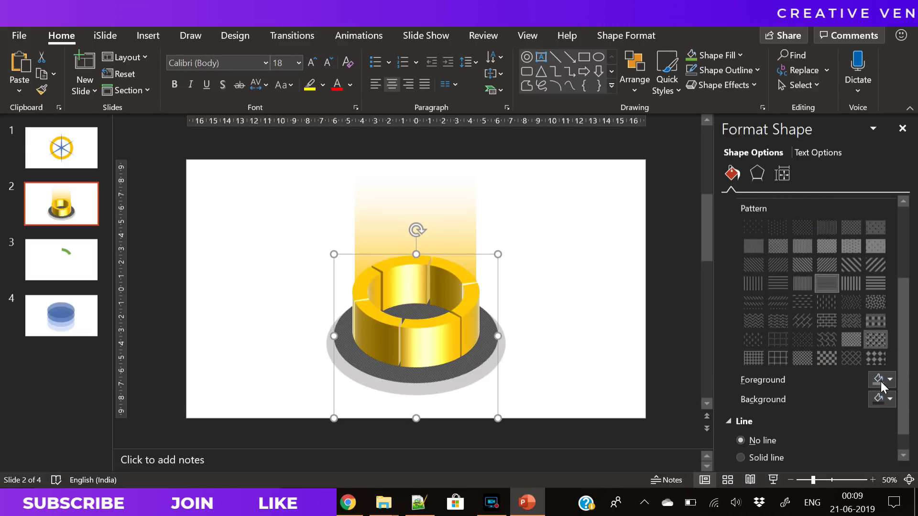
left_click(885, 405)
left_click(818, 266)
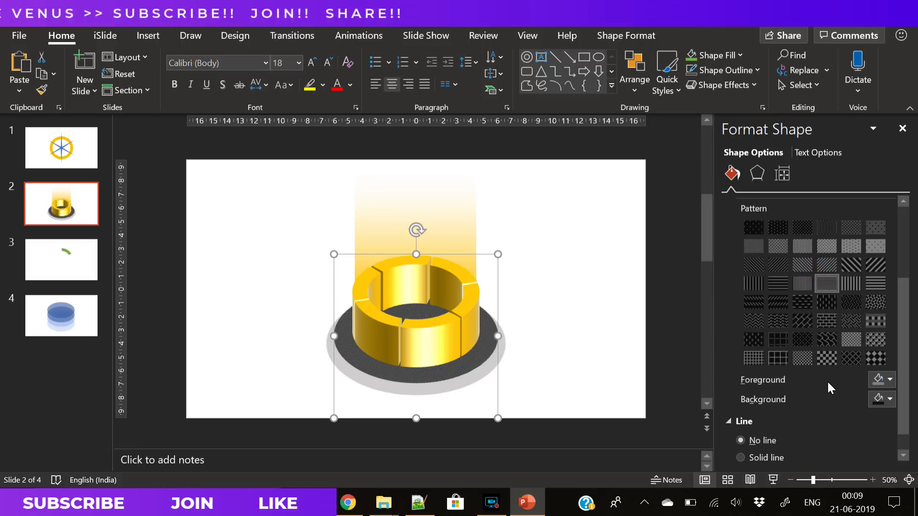
Switch the base to a grid pattern and adjust its foreground and background grey shades.
left_click(853, 362)
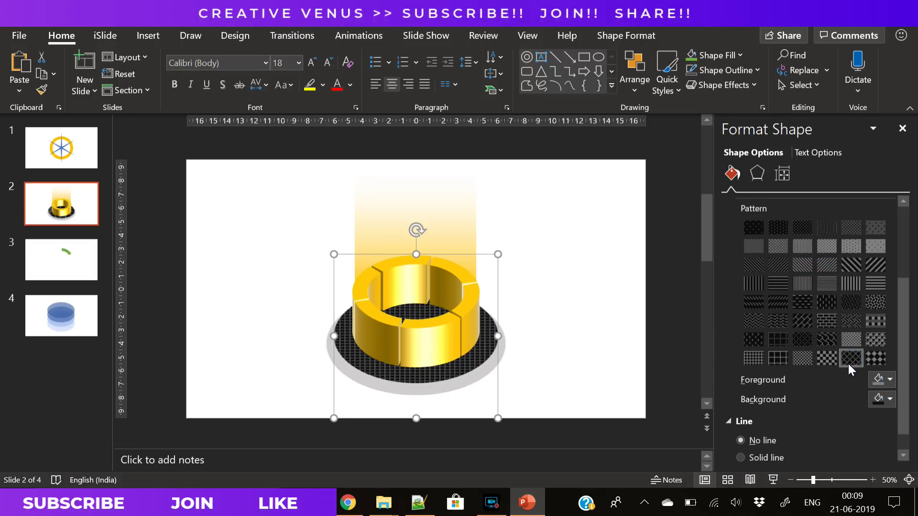
left_click(778, 361)
left_click(762, 362)
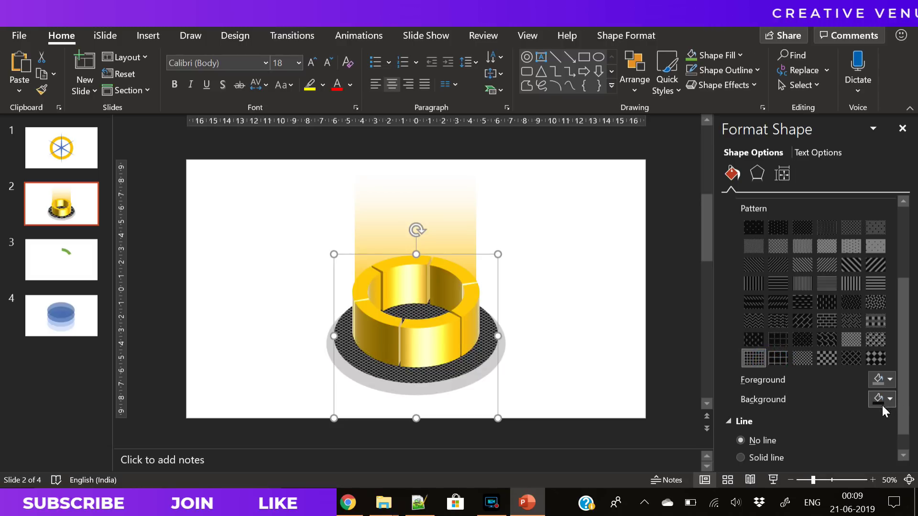
left_click(889, 380)
left_click(818, 242)
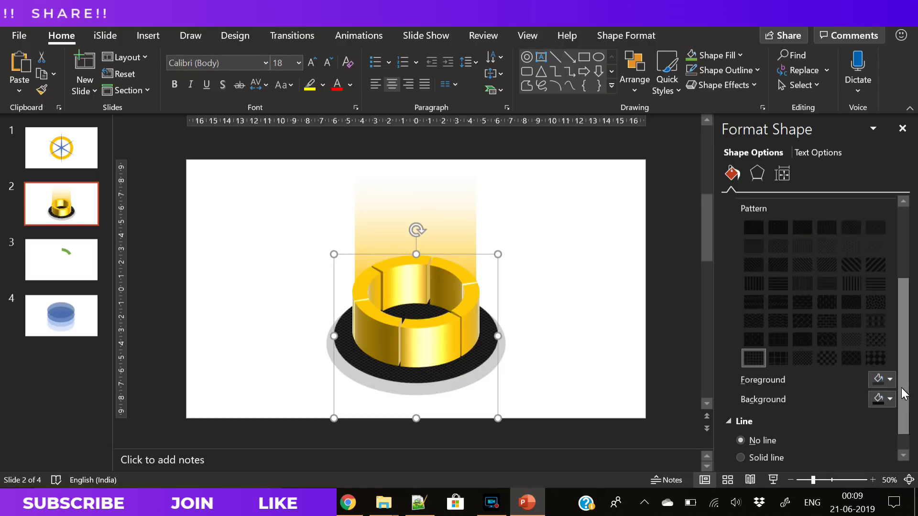
left_click(889, 380)
left_click(818, 232)
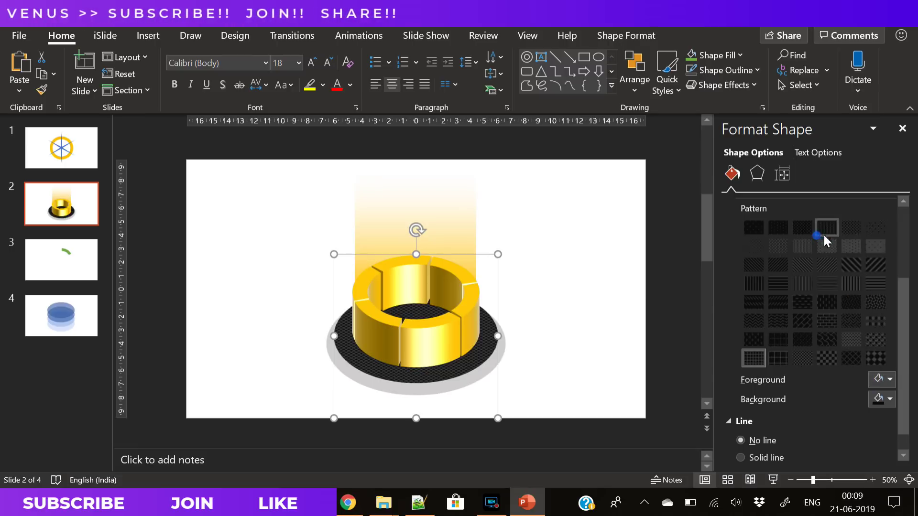
left_click(881, 399)
left_click(817, 262)
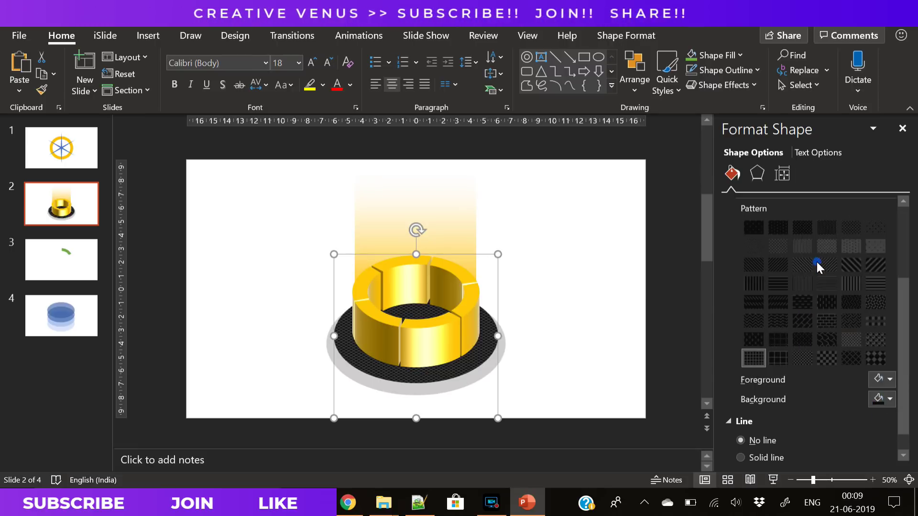
left_click(891, 400)
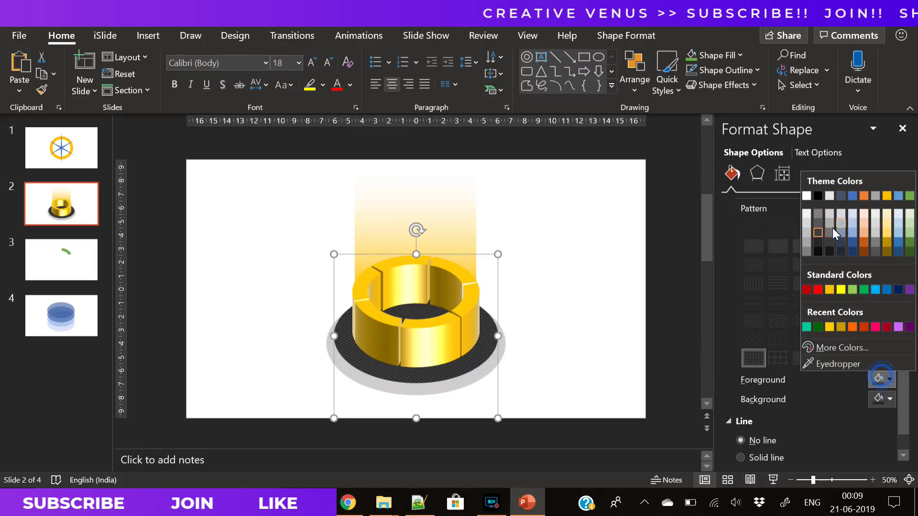
left_click(819, 224)
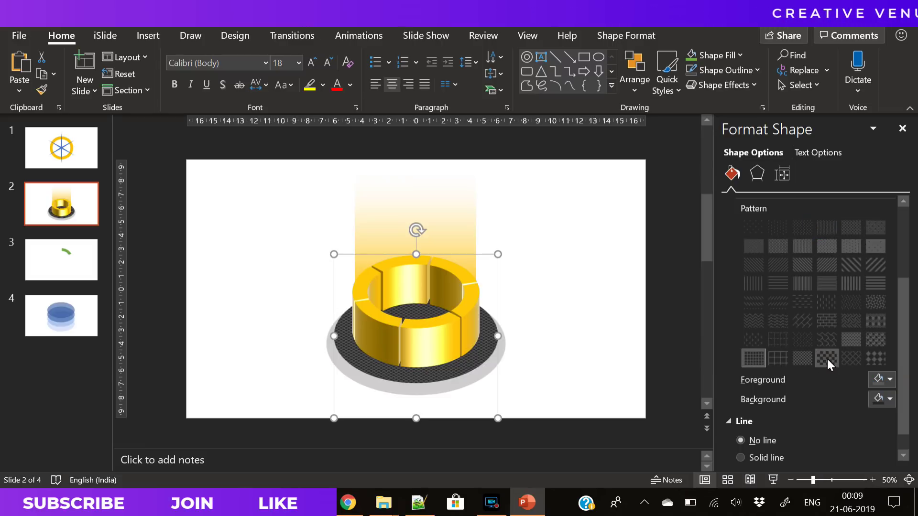
Try checkerboard and Dotted diamond grid patterns, then settle on a fine striped pattern.
left_click(806, 361)
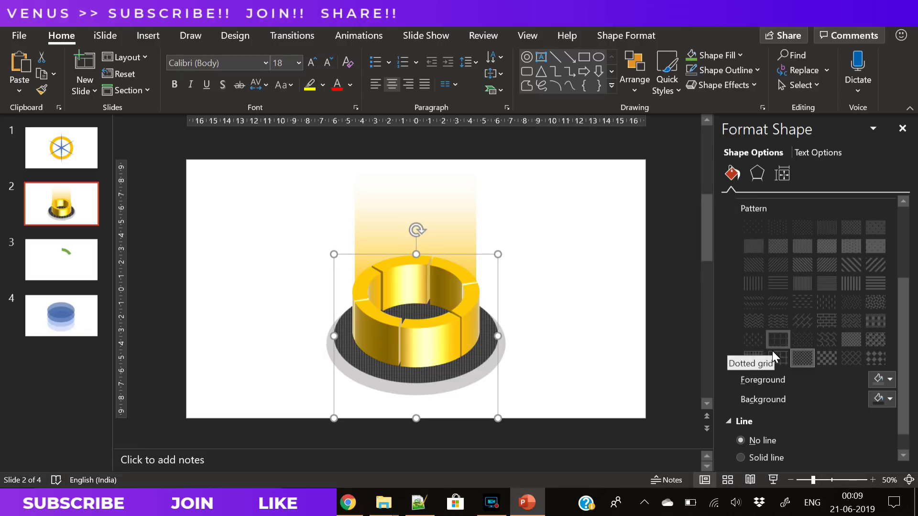
left_click(847, 358)
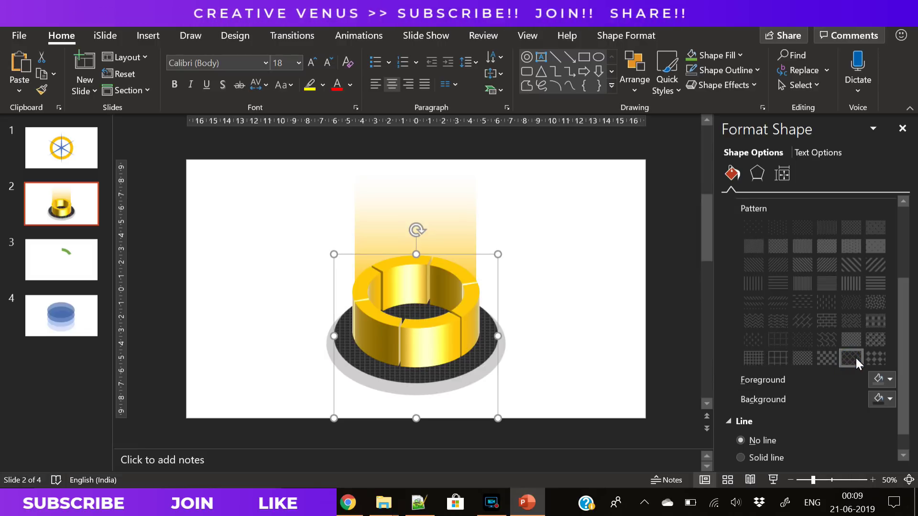
left_click(875, 358)
left_click(877, 340)
left_click(872, 322)
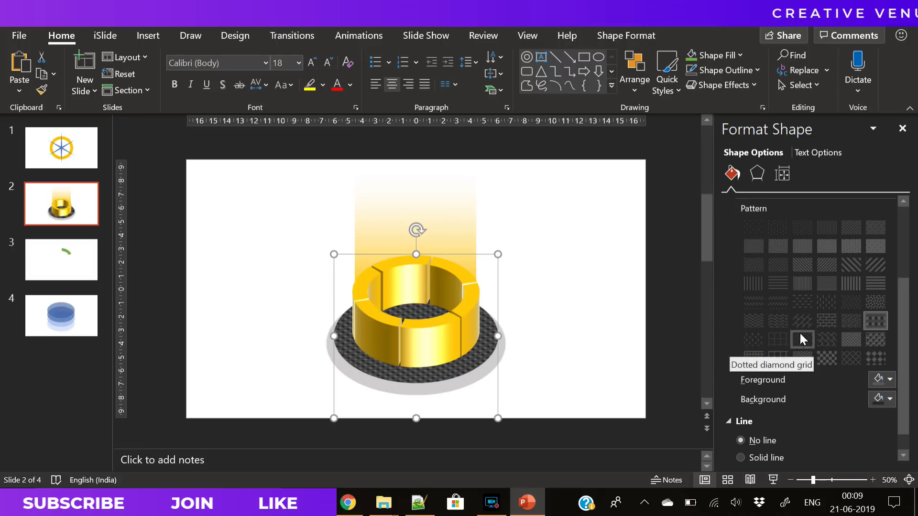
left_click(776, 325)
left_click(799, 319)
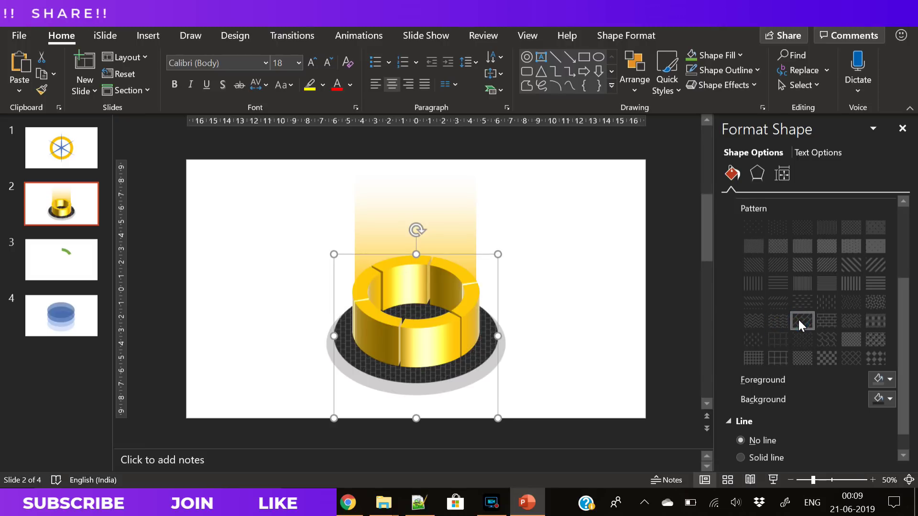
left_click(780, 283)
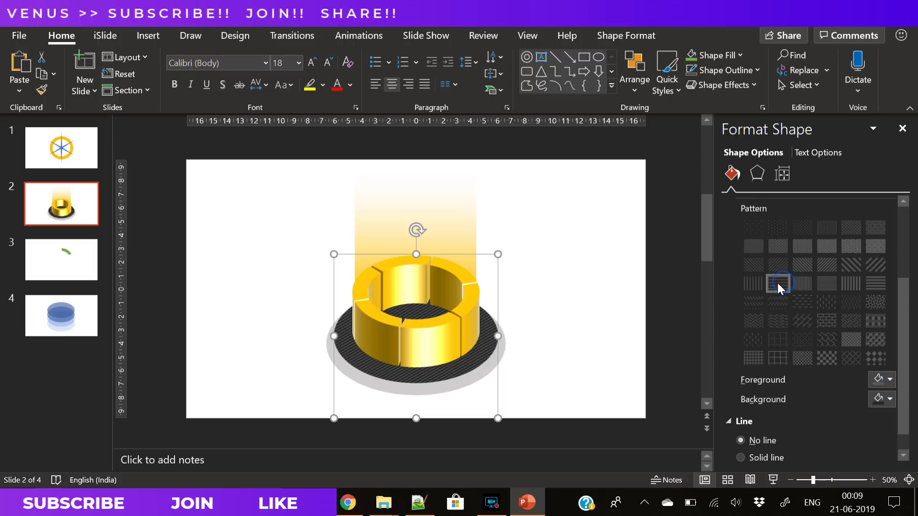
left_click(568, 365)
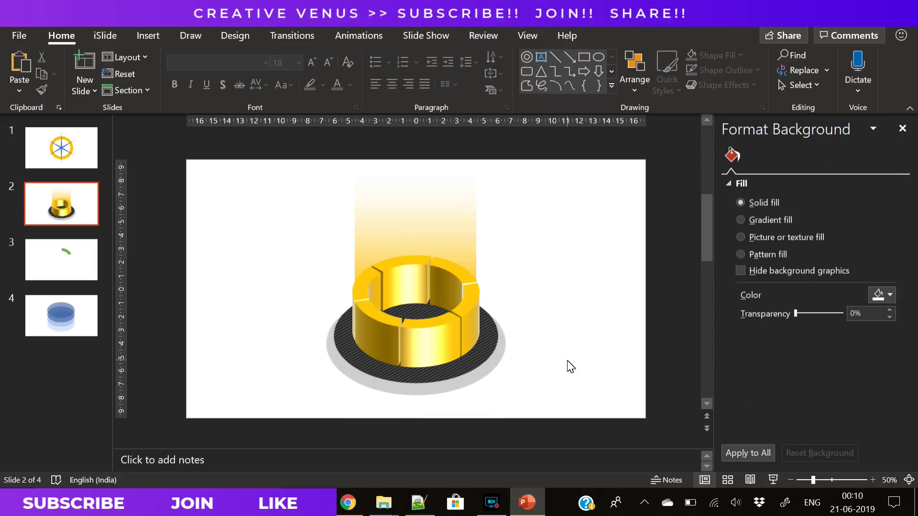
left_click(460, 375)
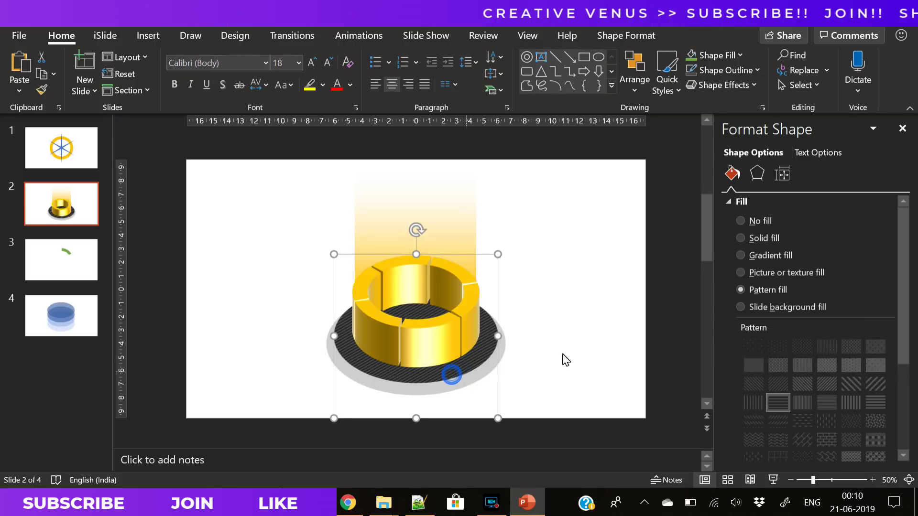
Increase the patterned base's 3-D depth to 17.5 pt.
left_click(757, 174)
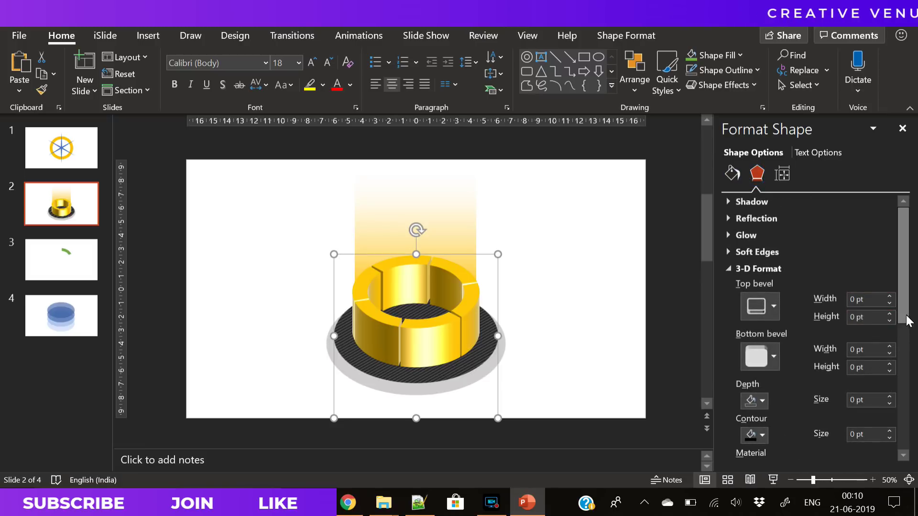
left_click_drag(902, 317, 901, 379)
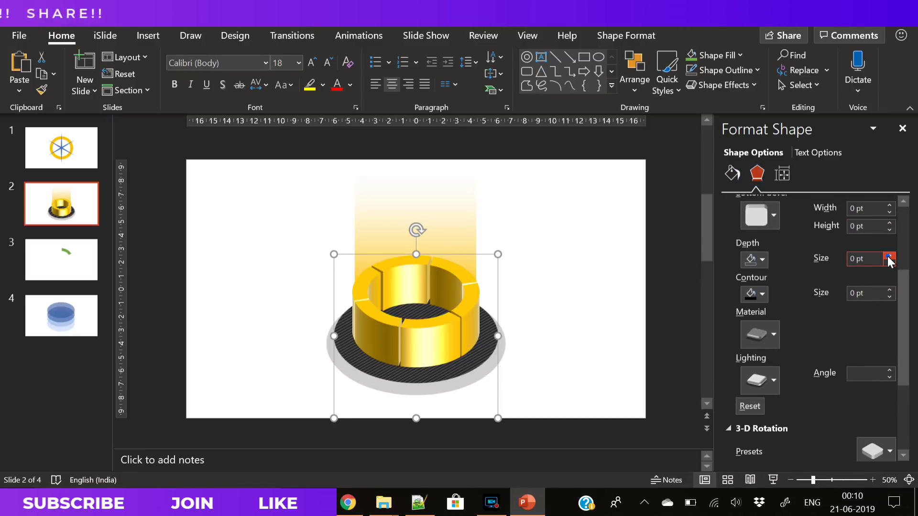
left_click_drag(888, 256, 888, 257)
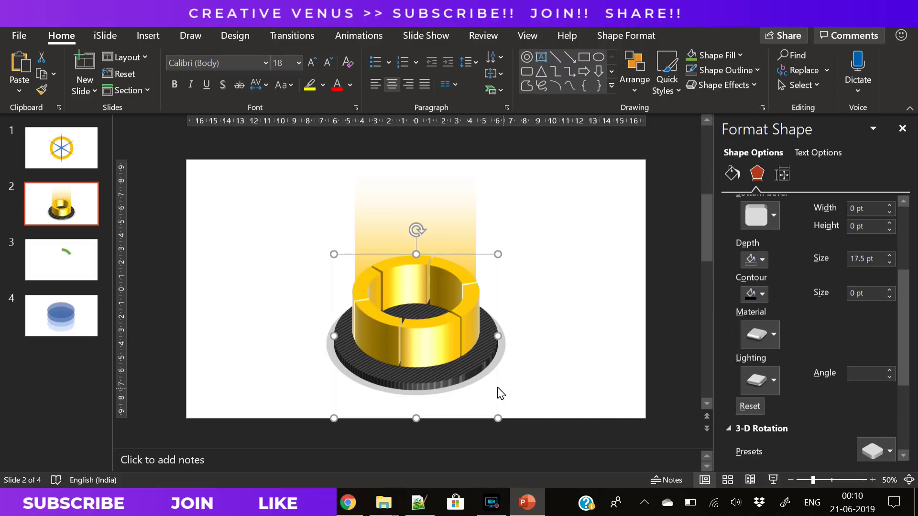
Move the grey shadow ellipse slightly lower and set its fill transparency to 62%.
left_click(489, 368)
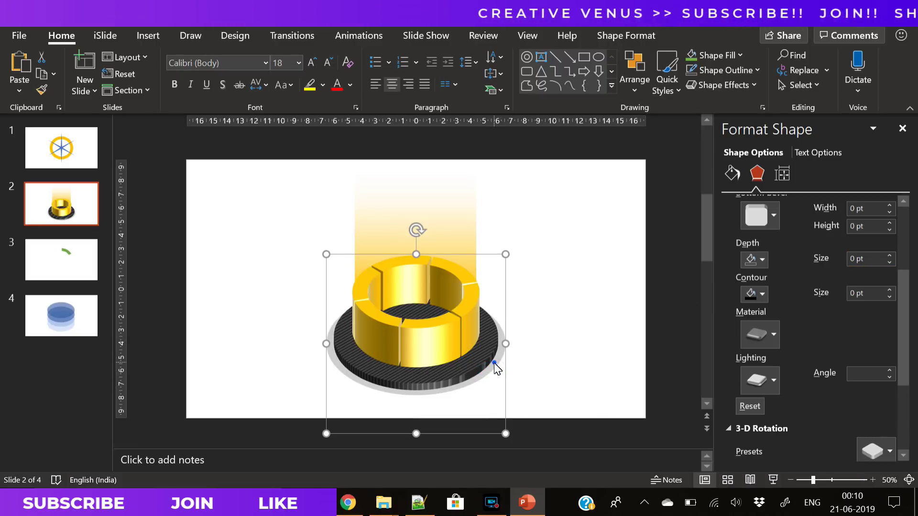
left_click_drag(496, 365, 498, 376)
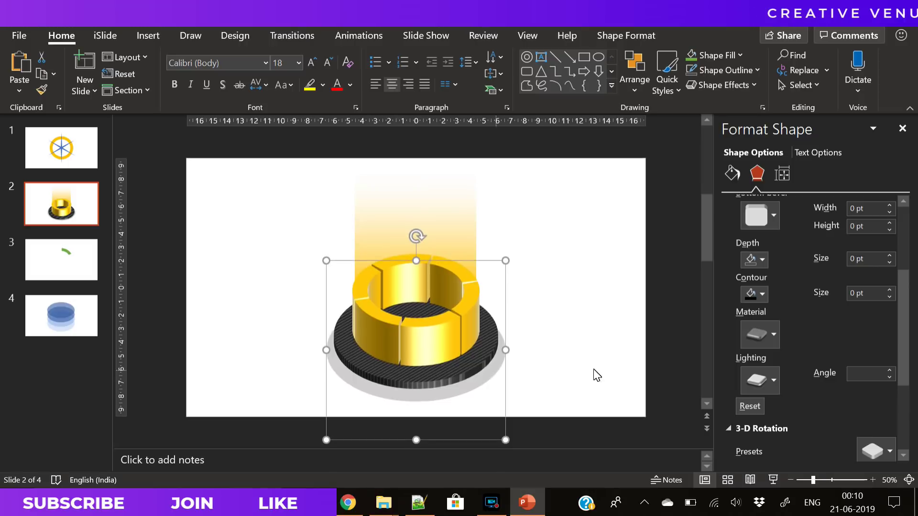
left_click(732, 173)
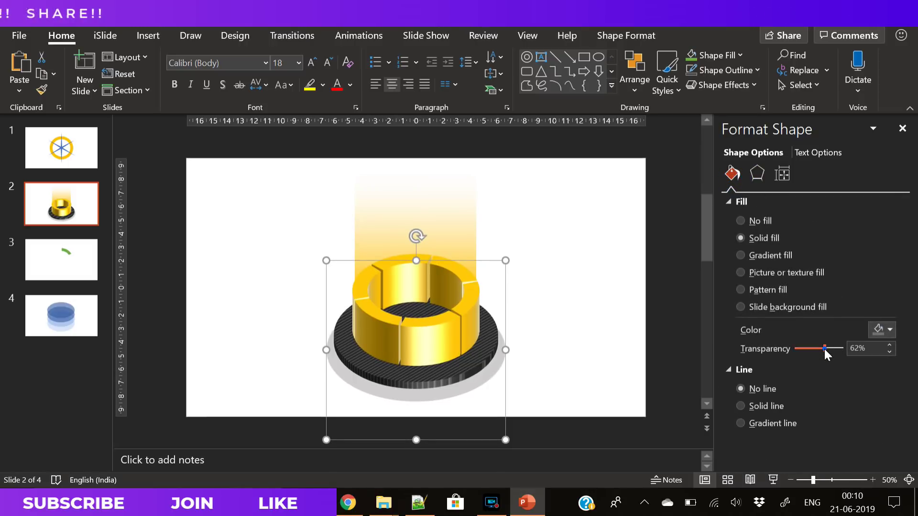
left_click_drag(824, 349, 836, 349)
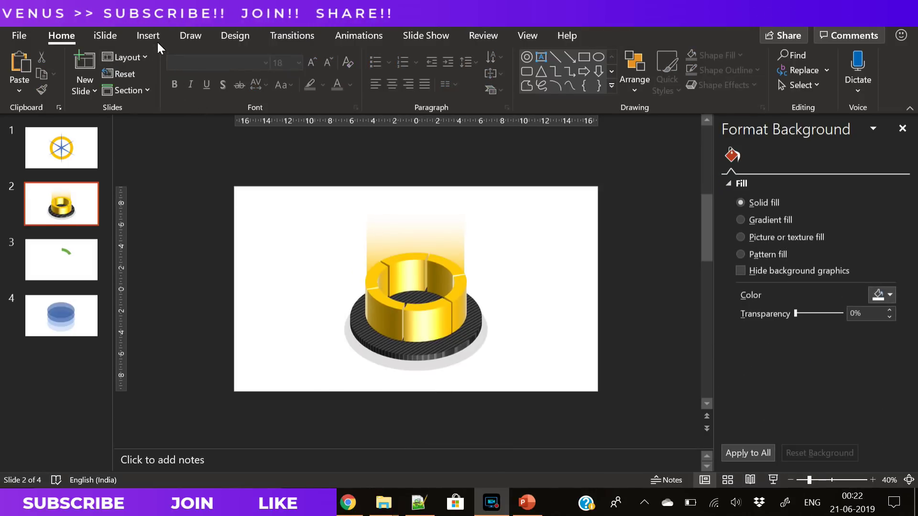
Draw a text box at the slide's top left and type 'heading'.
left_click(158, 38)
left_click(219, 90)
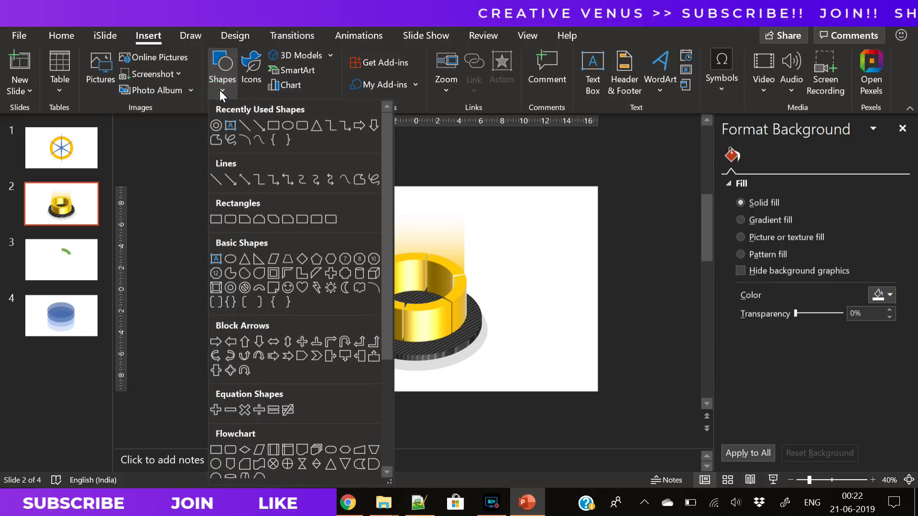
left_click(589, 82)
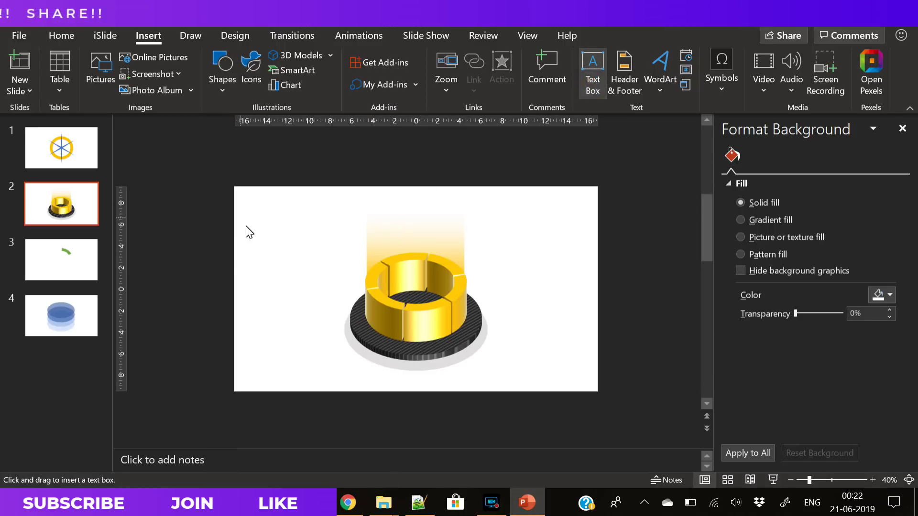
left_click_drag(248, 232, 313, 247)
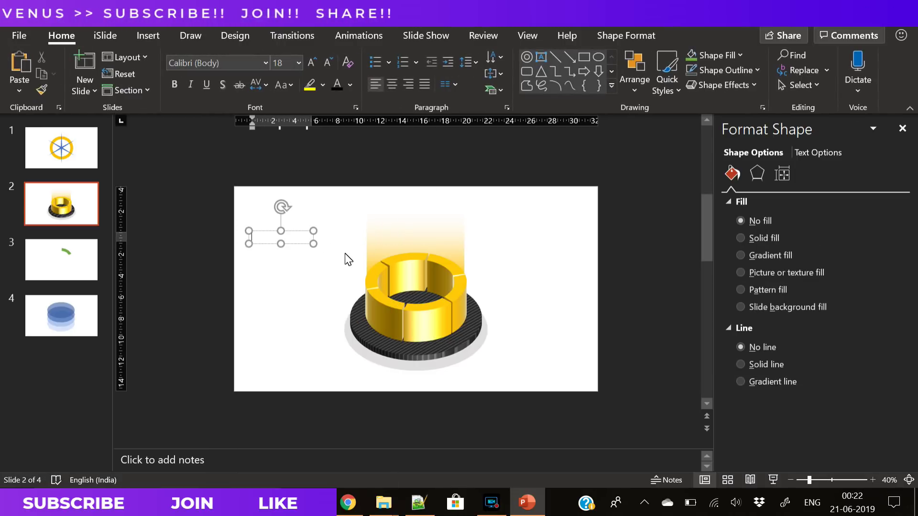
type("headin")
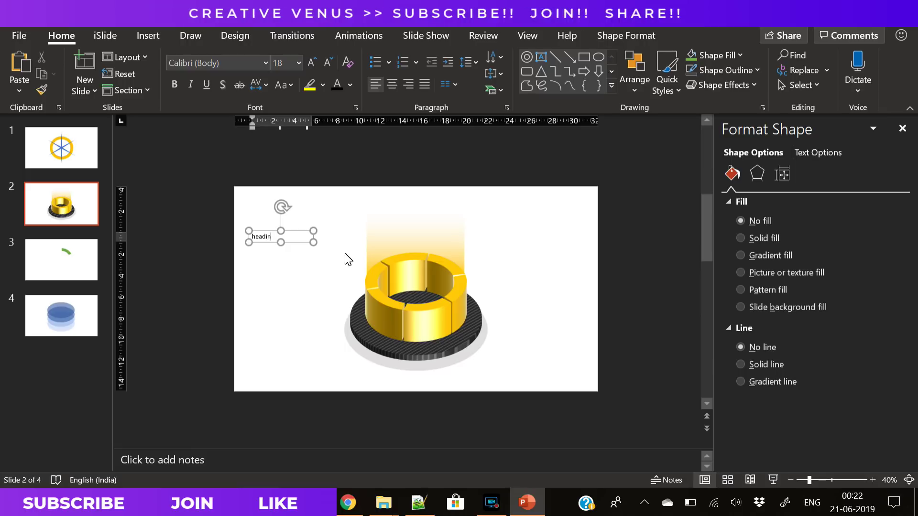
type("g")
Set the heading text to Montserrat and change it to UPPERCASE.
key("ctrl+a")
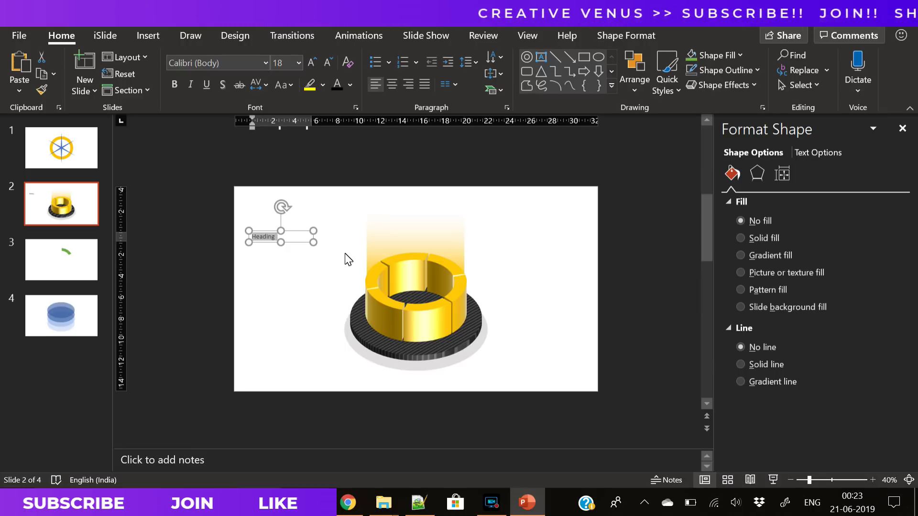
left_click(198, 64)
type("Montserrat")
key("Return")
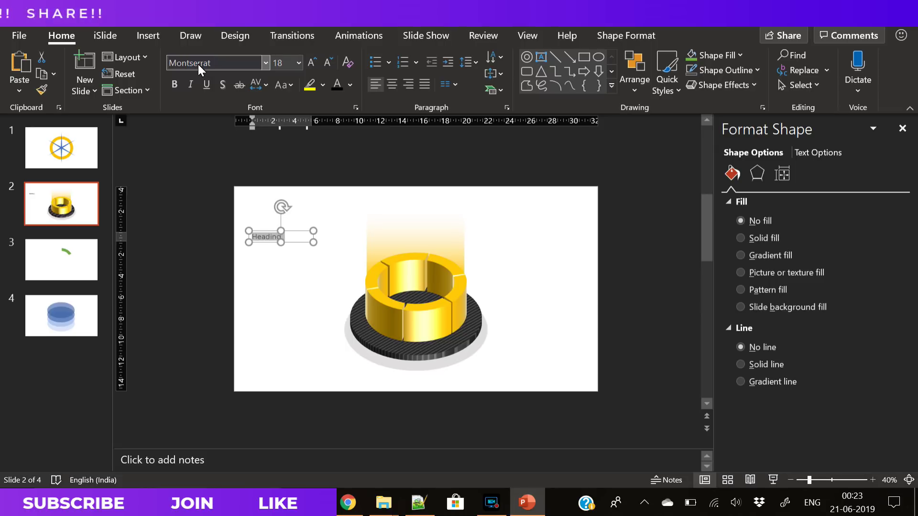
left_click(284, 85)
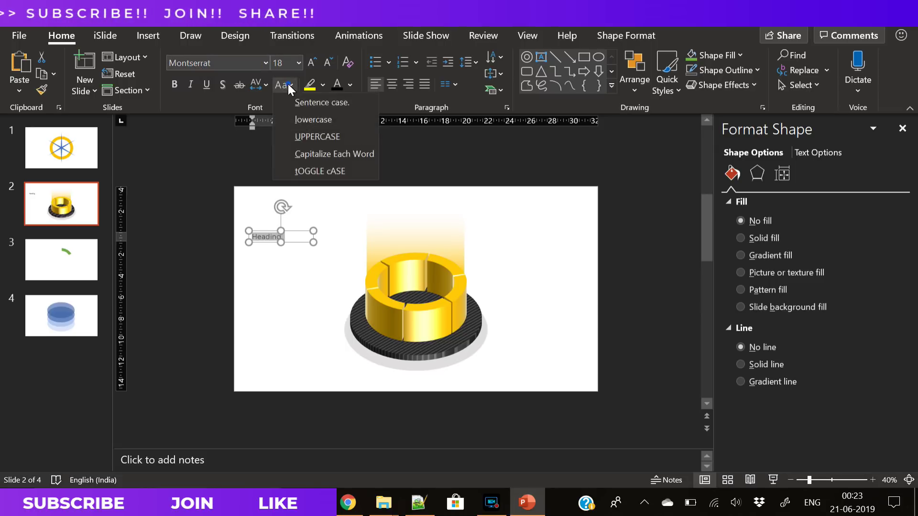
left_click(303, 134)
Duplicate the HEADING box just below and replace its text with =lorem() placeholder paragraphs.
left_click_drag(297, 246, 297, 259)
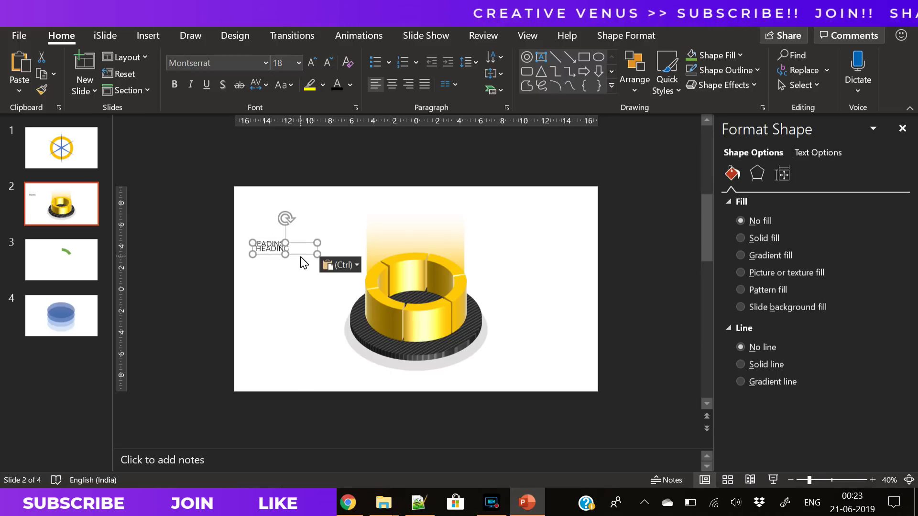
left_click(282, 256)
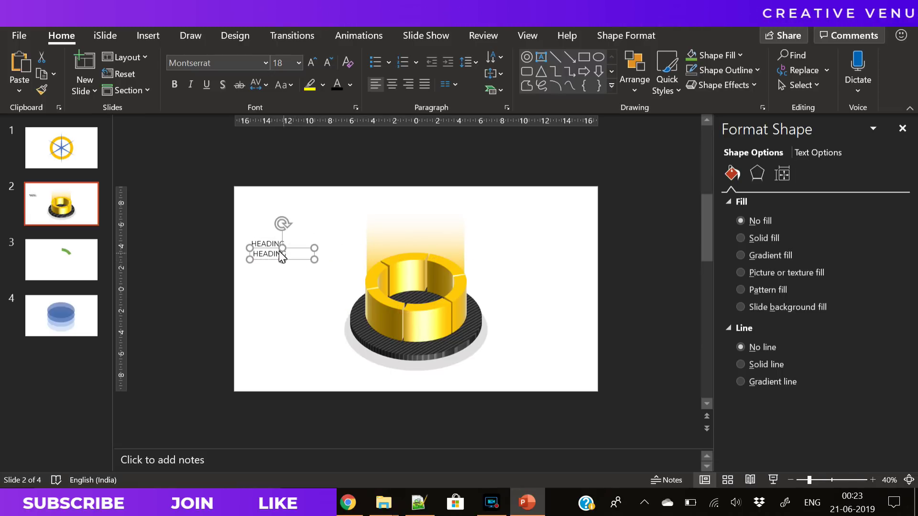
key("ctrl+a")
left_click(258, 269)
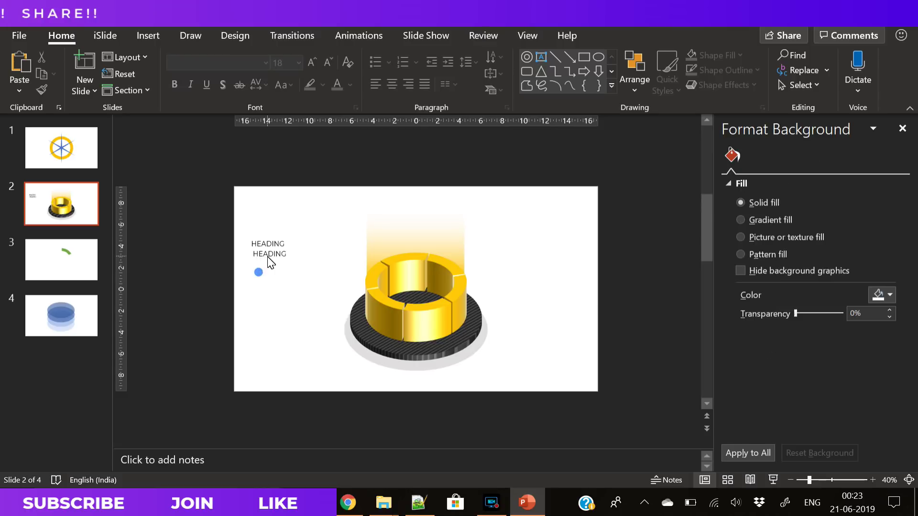
left_click(262, 254)
double_click(270, 255)
type("=lorem(1")
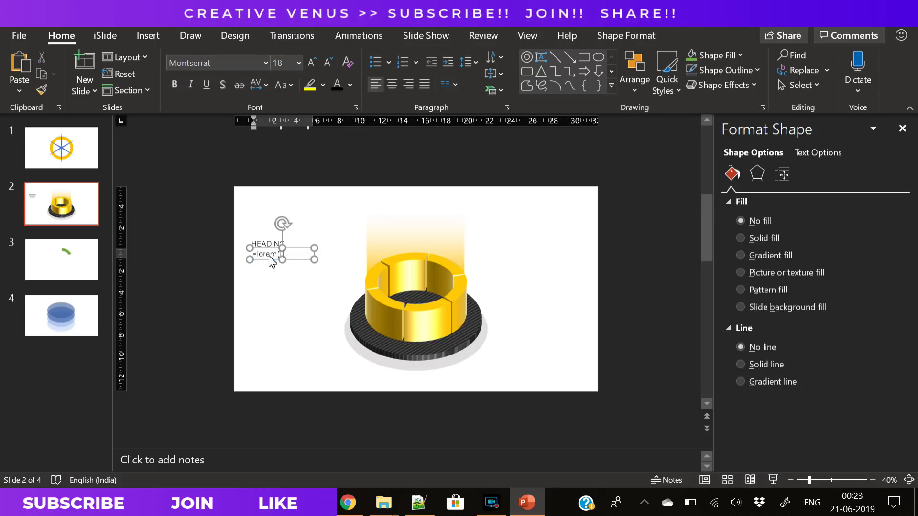
type(")")
key("Return")
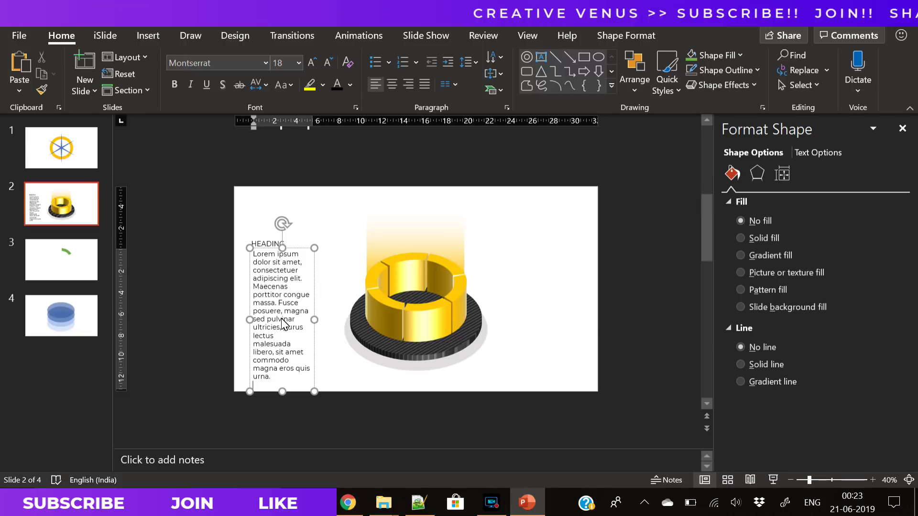
Delete the lorem sentences from 'Fusce' onward and reduce the body text size.
left_click_drag(279, 303, 390, 506)
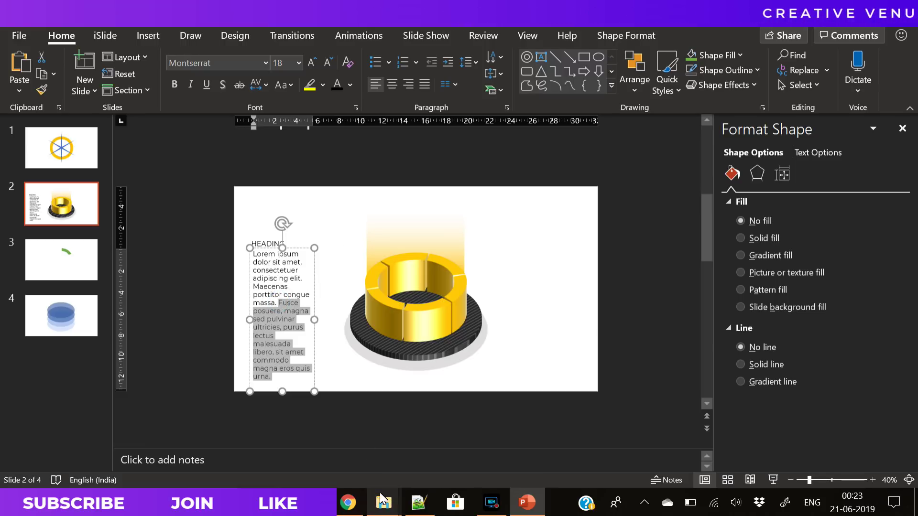
key("Delete")
left_click(316, 290)
key("ctrl+shift+less")
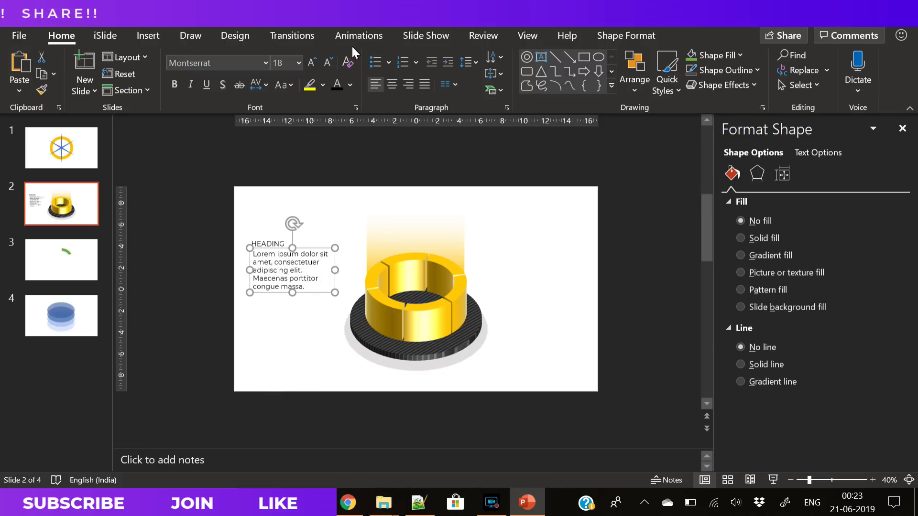
Shrink the body text to 11 pt and left-align it with the HEADING box.
left_click(325, 66)
left_click(326, 66)
left_click(325, 66)
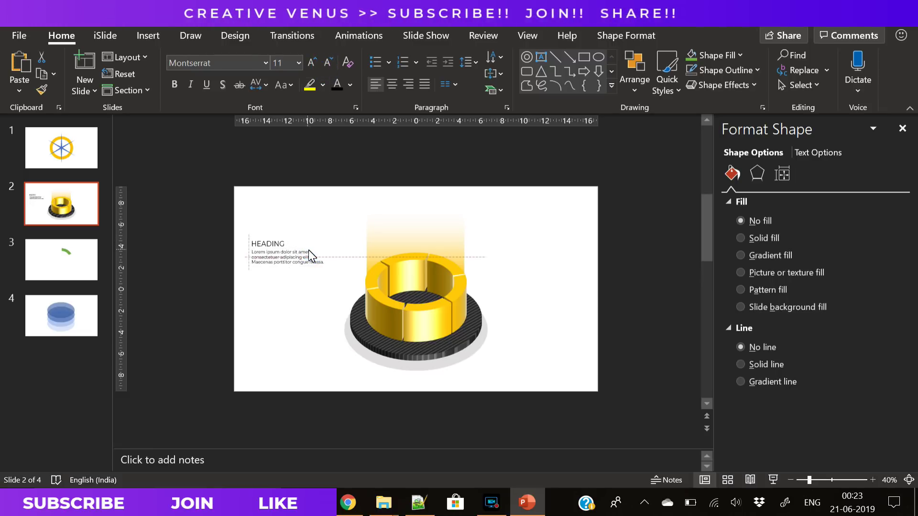
left_click(265, 248, "shift")
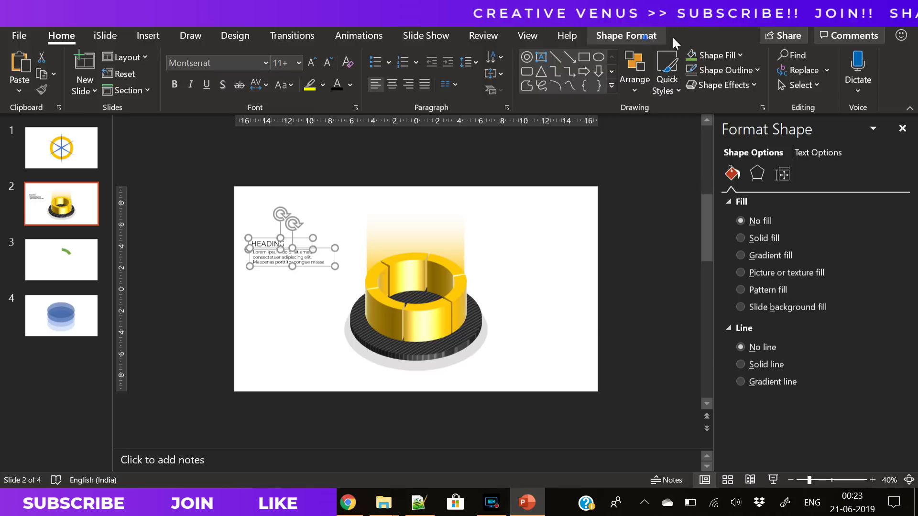
left_click(644, 35)
left_click(750, 57)
left_click(765, 75)
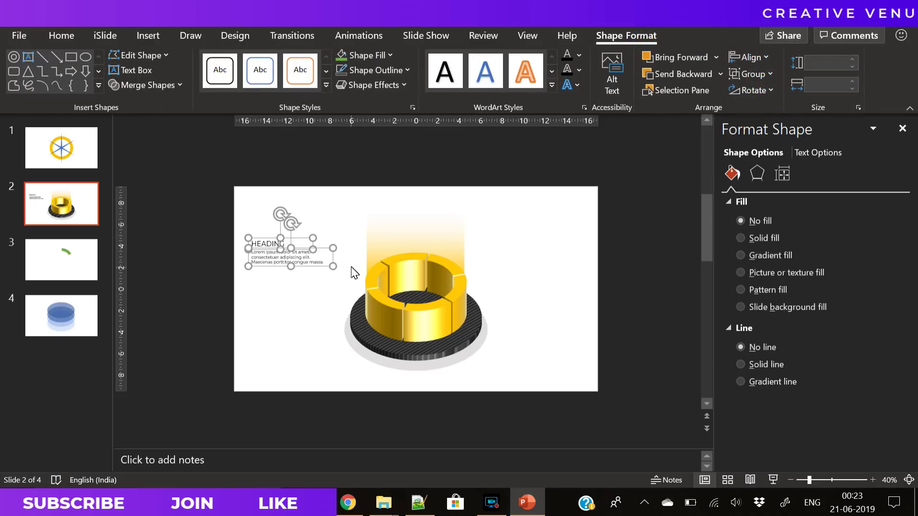
Duplicate the heading-and-body block into three, left-aligned and evenly spaced down the left side.
left_click(62, 35)
left_click(350, 84)
left_click(305, 270)
key("ctrl+v")
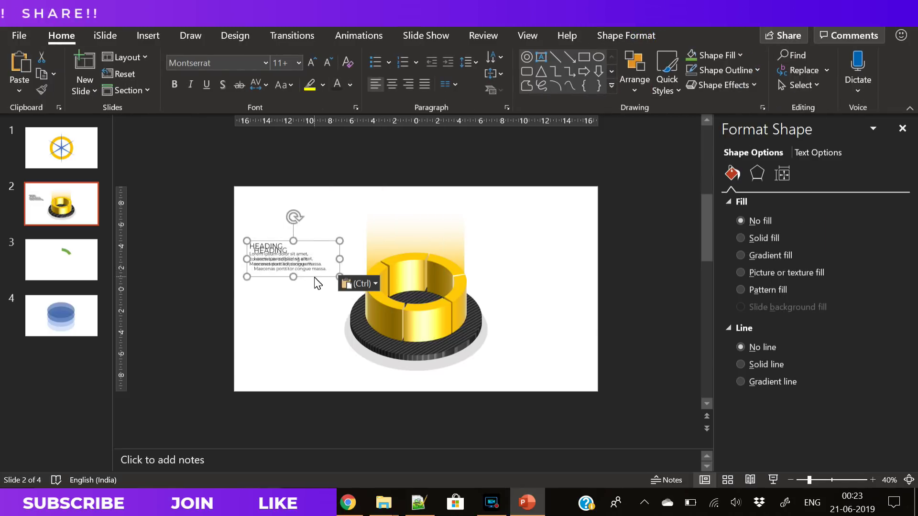
left_click_drag(313, 283, 310, 330)
left_click(626, 35)
left_click(750, 57)
left_click(789, 203)
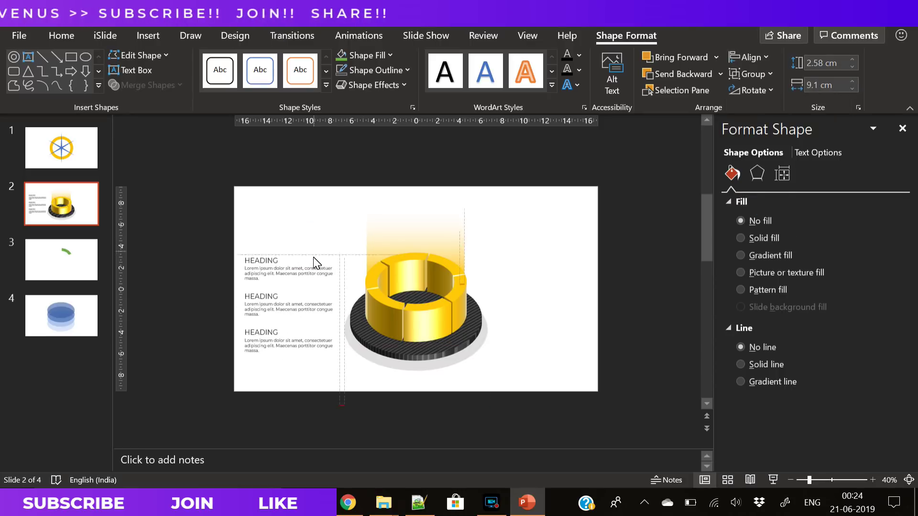
Draw a tall yellow rectangle bar with no outline along the slide's left edge.
left_click(310, 260)
left_click(420, 324)
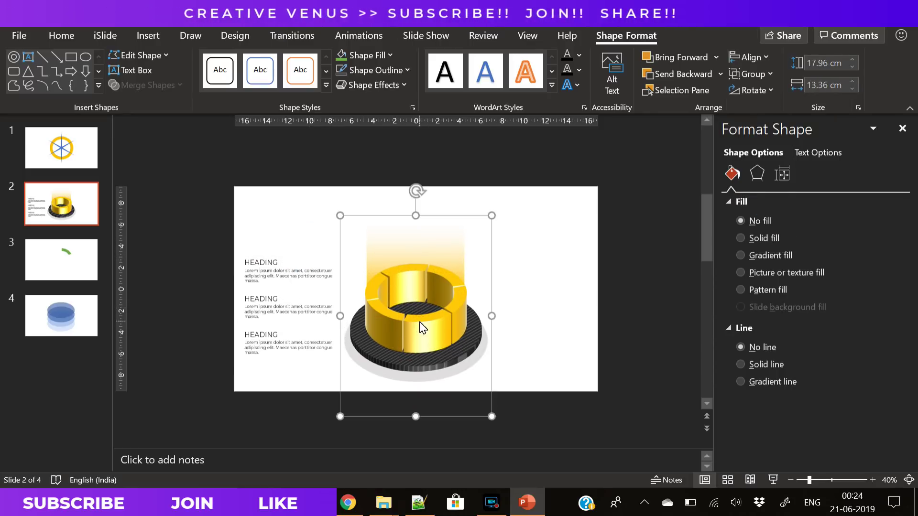
key("Escape")
left_click(154, 36)
left_click(240, 84)
left_click(225, 158)
left_click_drag(237, 384, 241, 229)
left_click(882, 330)
left_click(830, 314)
left_click(416, 287)
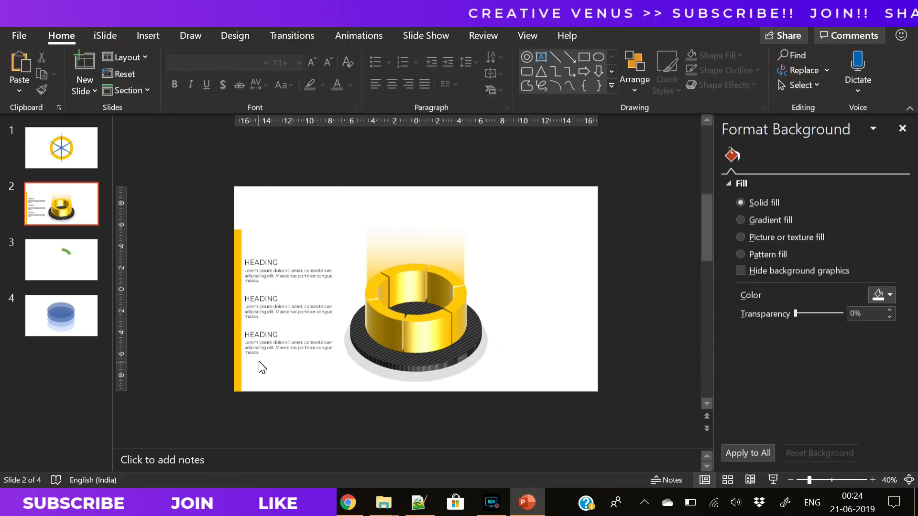
left_click(237, 369)
Copy the yellow bar to the right edge and the three text blocks to the ring's right side.
left_click_drag(237, 369, 593, 372)
left_click_drag(344, 368, 506, 266)
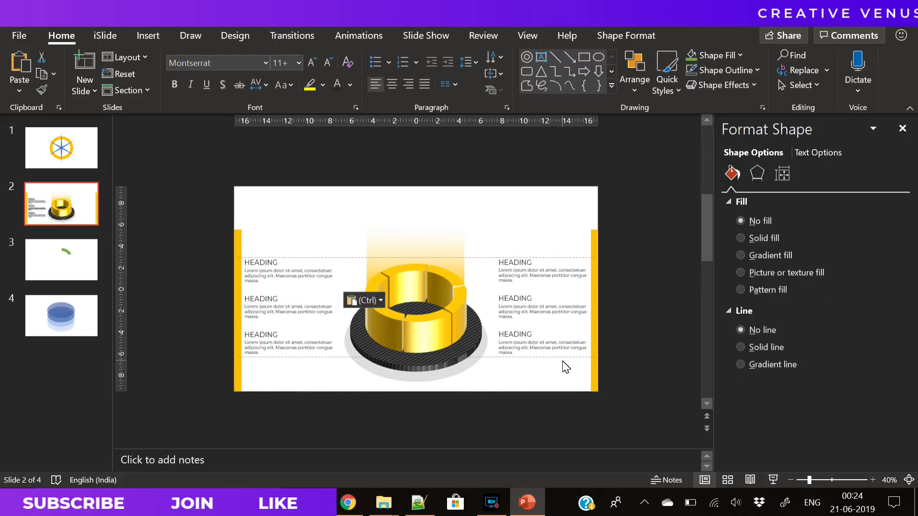
left_click_drag(562, 367, 565, 367)
left_click(644, 343)
left_click(149, 36)
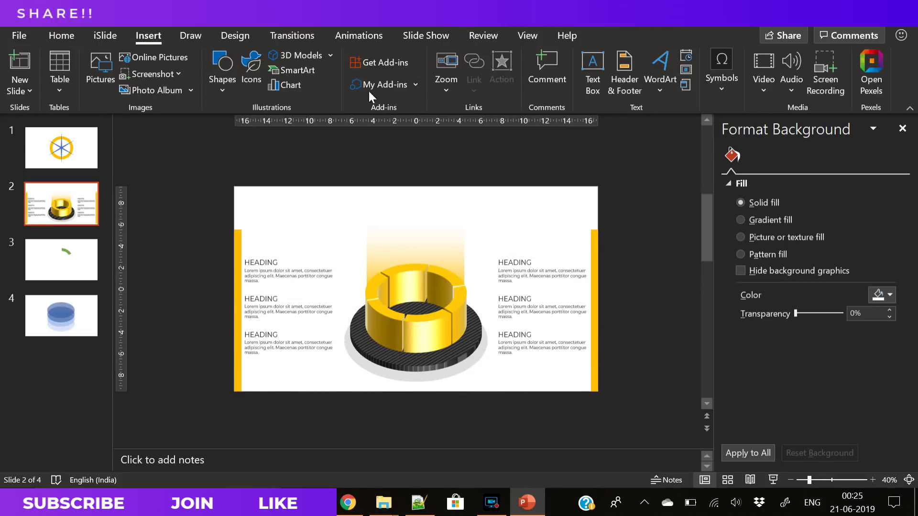
Draw a text box across the slide top, type the Business Infographics title, and set it to Montserrat.
left_click(591, 70)
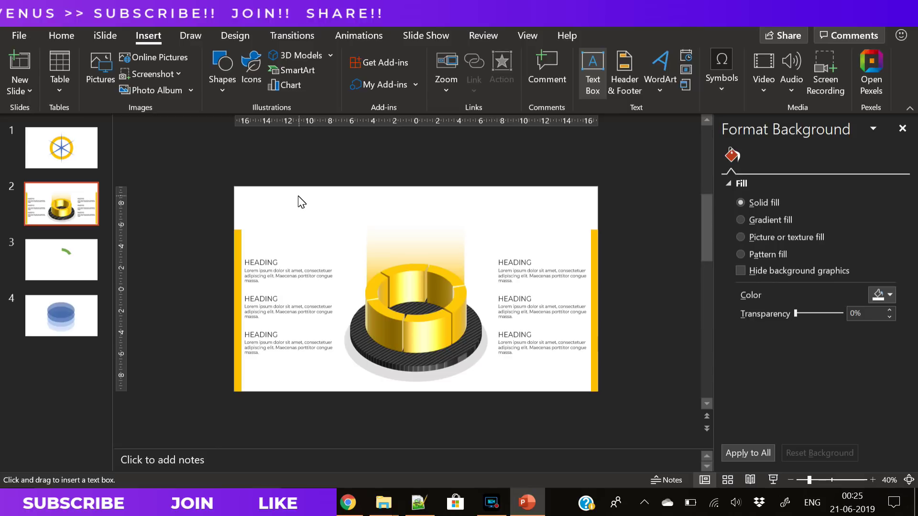
left_click_drag(248, 191, 583, 210)
type("Business ")
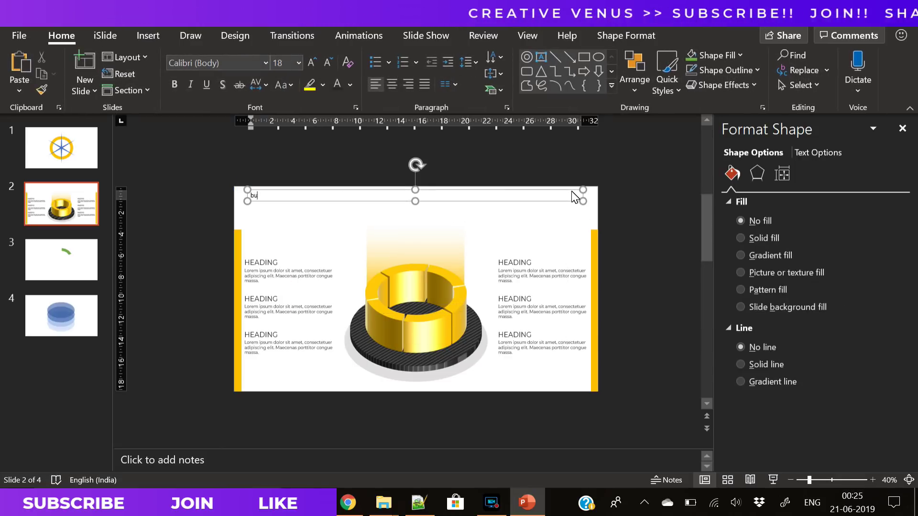
type("infographics")
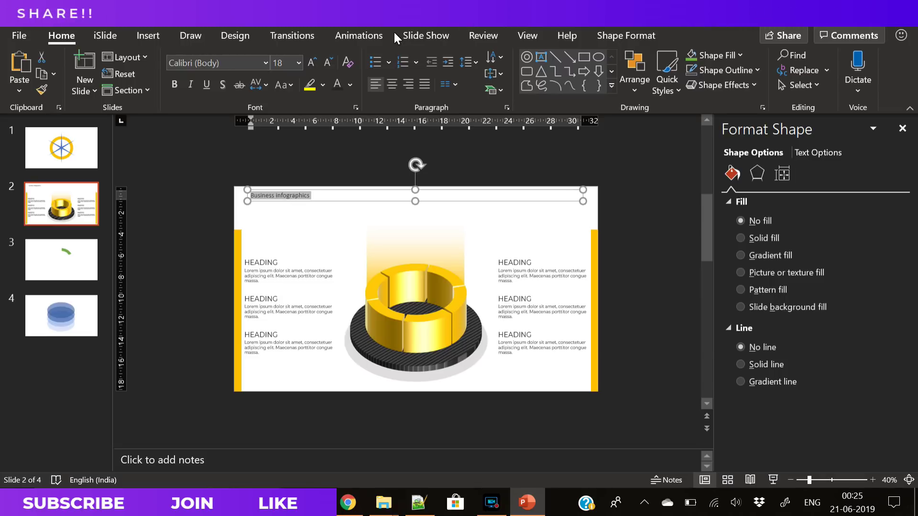
left_click(241, 63)
type("Montserrat")
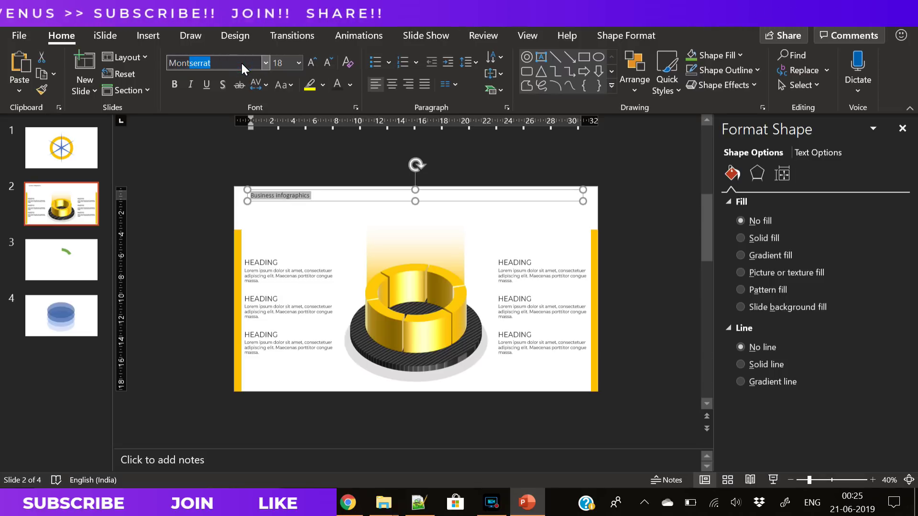
key("Return")
Make the title 36 pt, centred, Capitalize Each Word, and coloured grey.
left_click(311, 62)
left_click(311, 63)
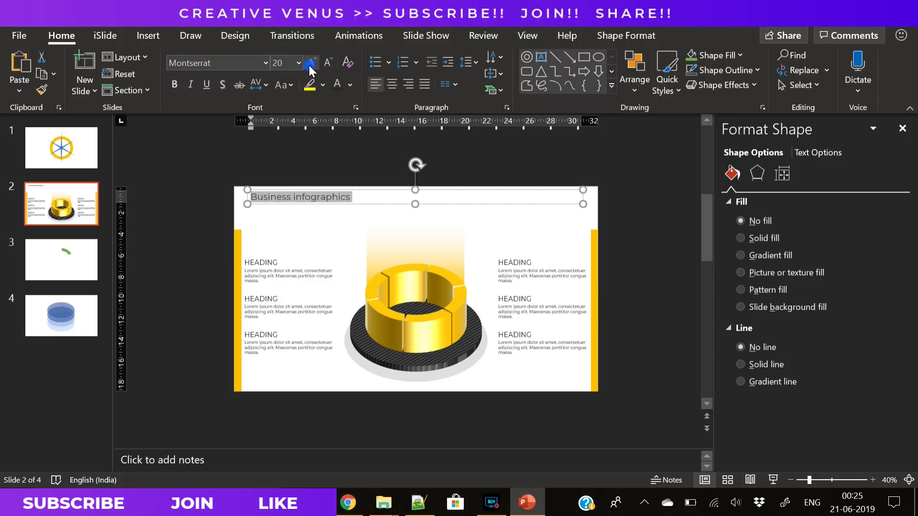
left_click(311, 63)
left_click(391, 85)
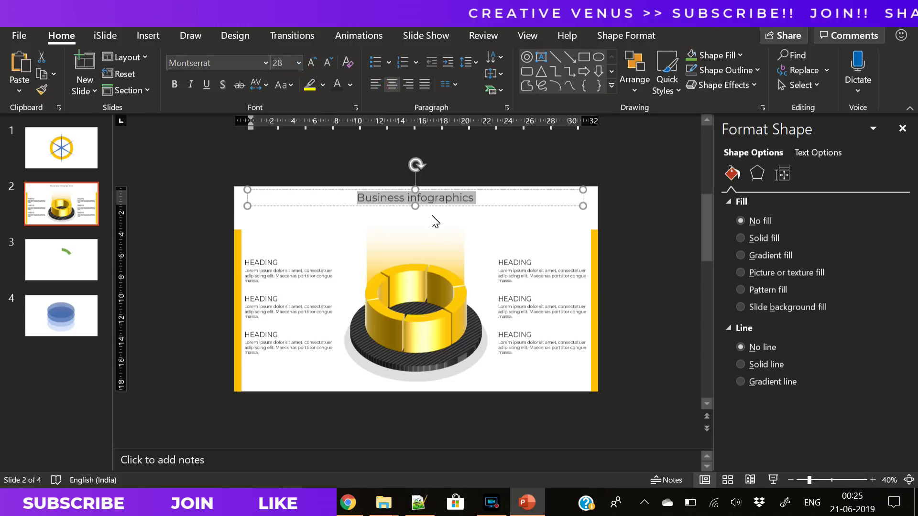
left_click(289, 84)
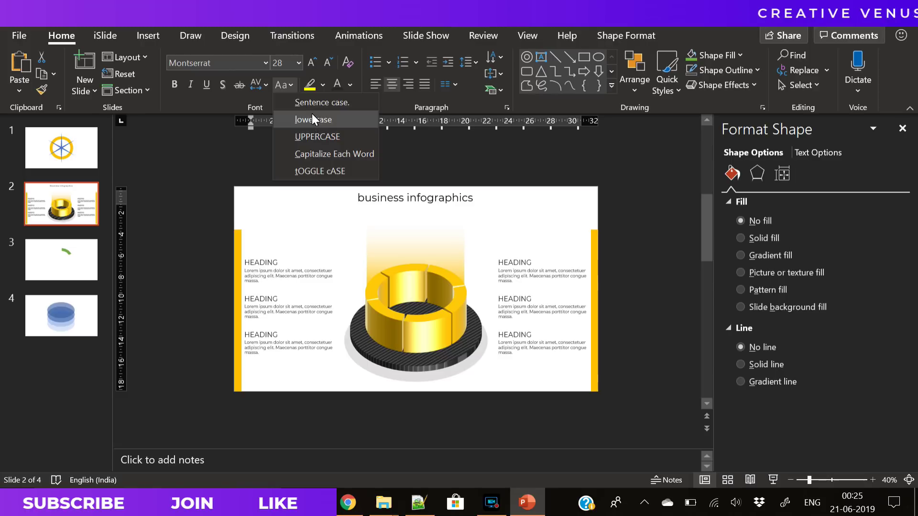
left_click(318, 152)
left_click(311, 63)
left_click(311, 62)
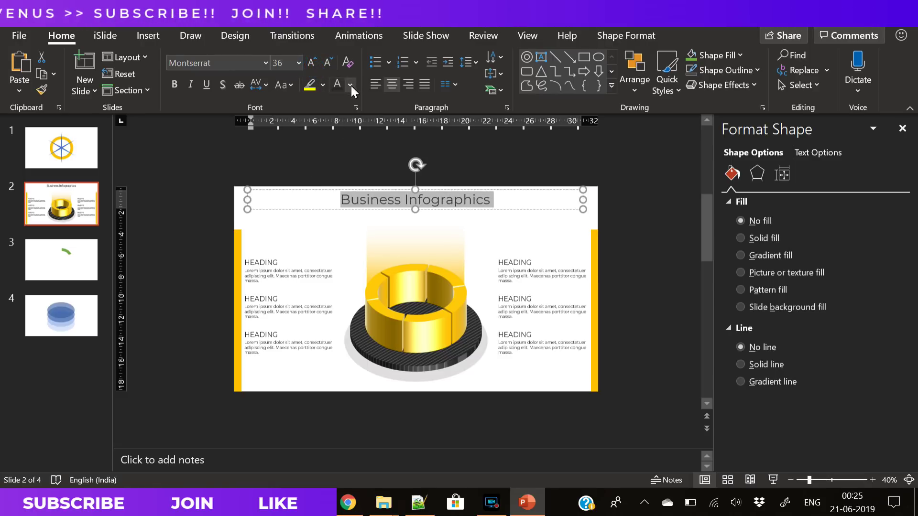
left_click(350, 85)
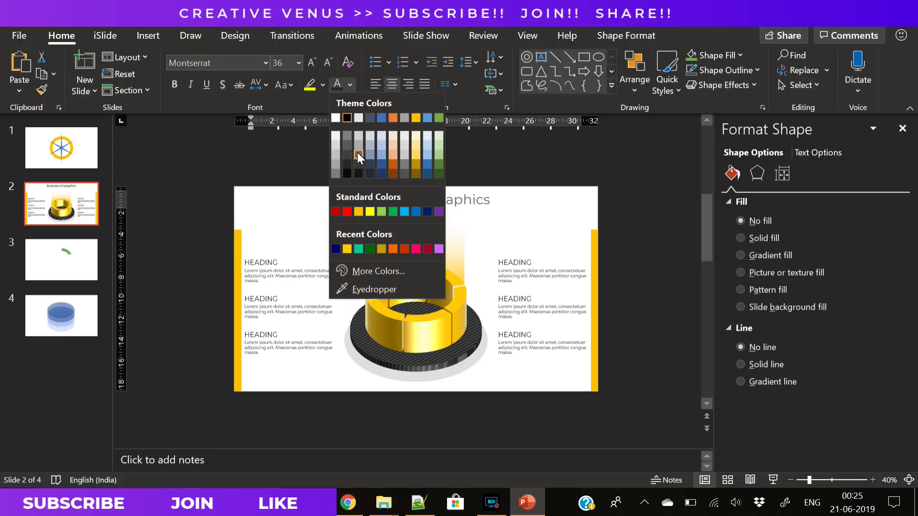
left_click(358, 163)
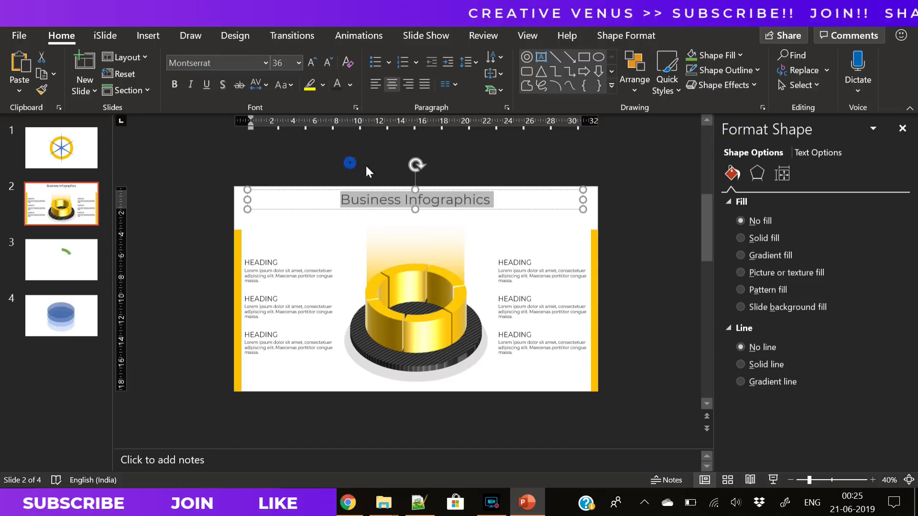
left_click(380, 210)
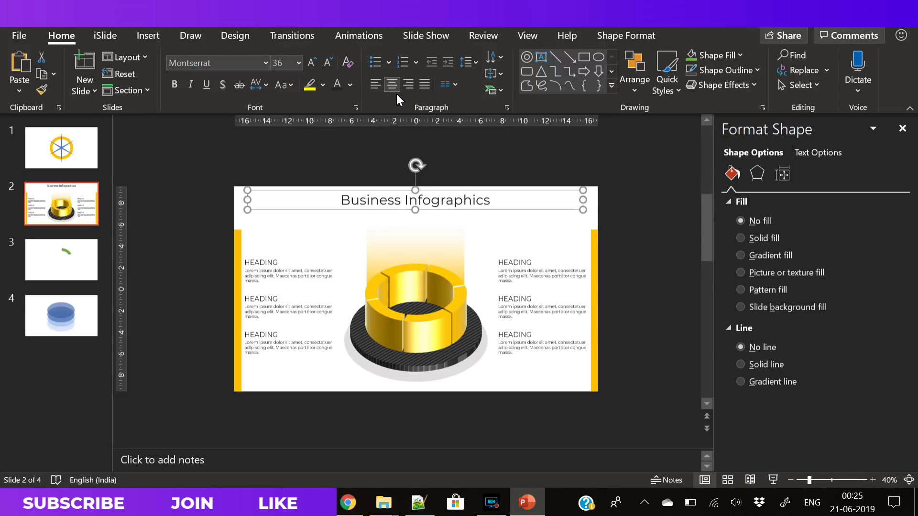
left_click(636, 35)
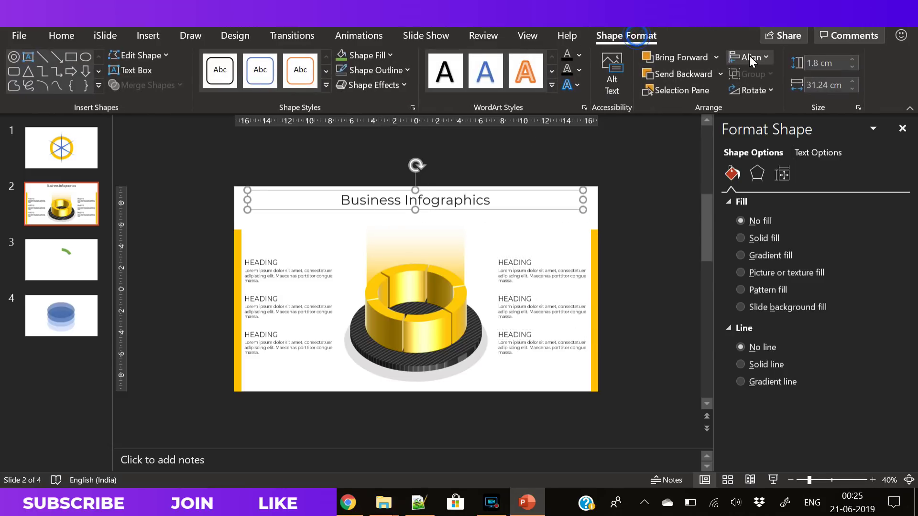